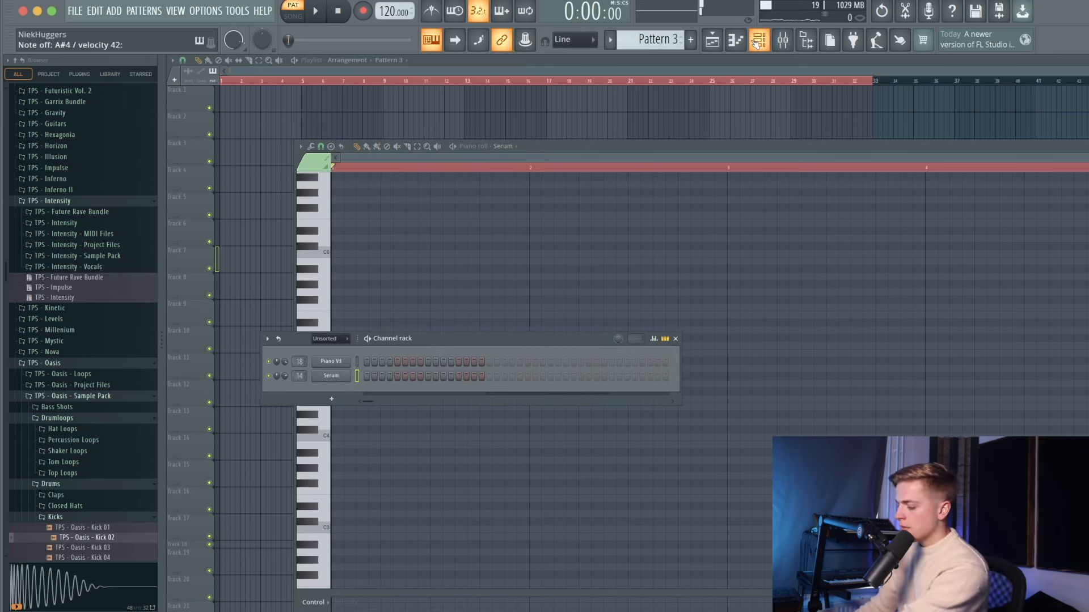
- Bring Serum's piano roll to the front from the channel's options menu
{"action": "right_click", "coordinate": [352, 375]}
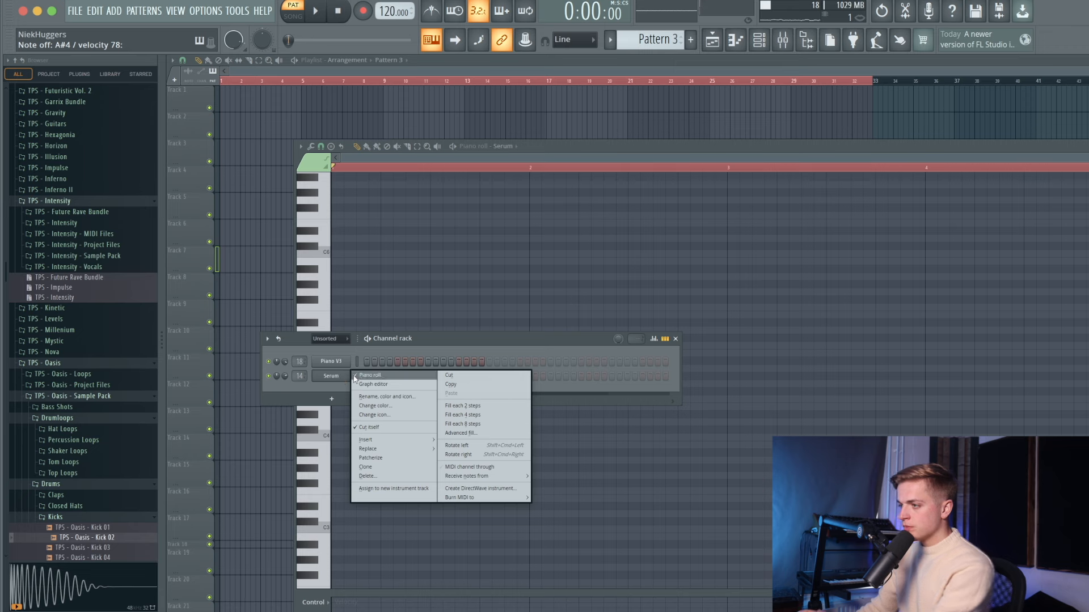
{"action": "left_click", "coordinate": [363, 375]}
{"action": "right_click", "coordinate": [351, 375]}
{"action": "left_click", "coordinate": [362, 376]}
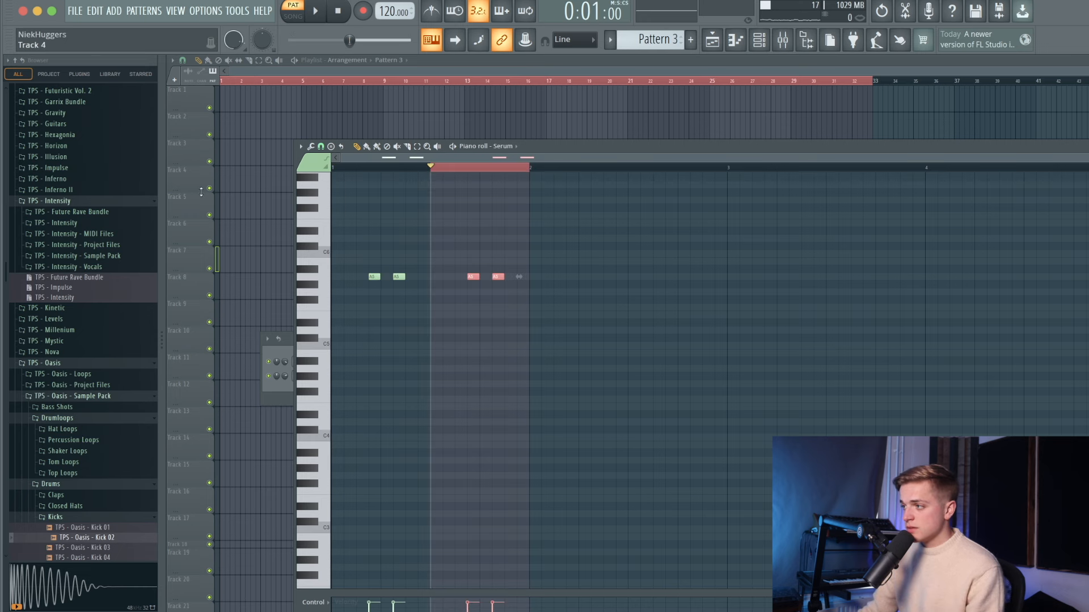
- Select the four A5 notes and duplicate the rhythm with Ctrl+B to fill four bars
{"action": "key", "text": "super+a"}
{"action": "left_click", "coordinate": [340, 168]}
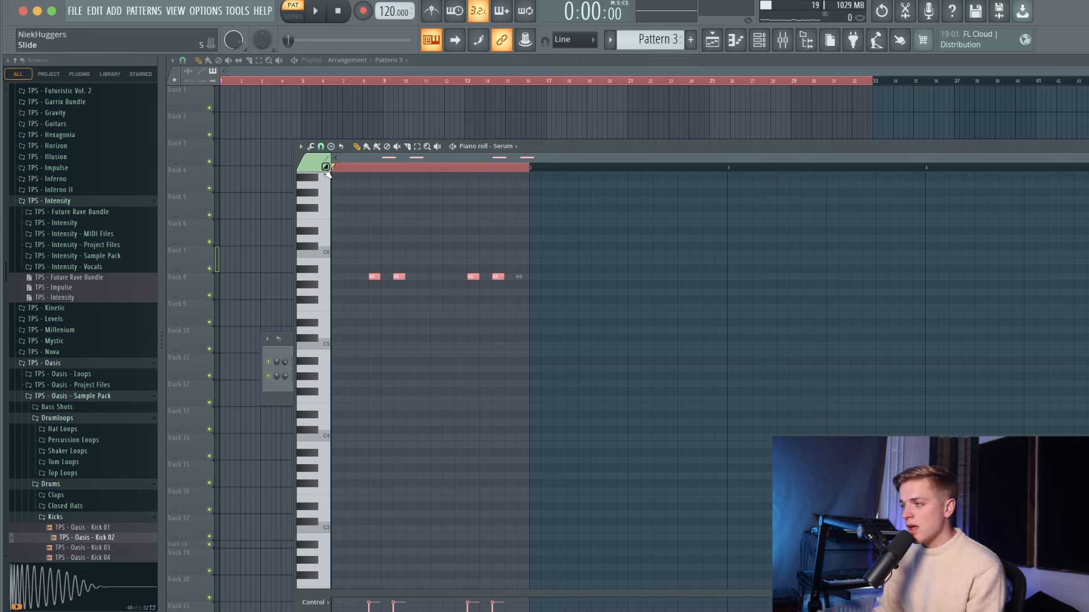
{"action": "key", "text": "space"}
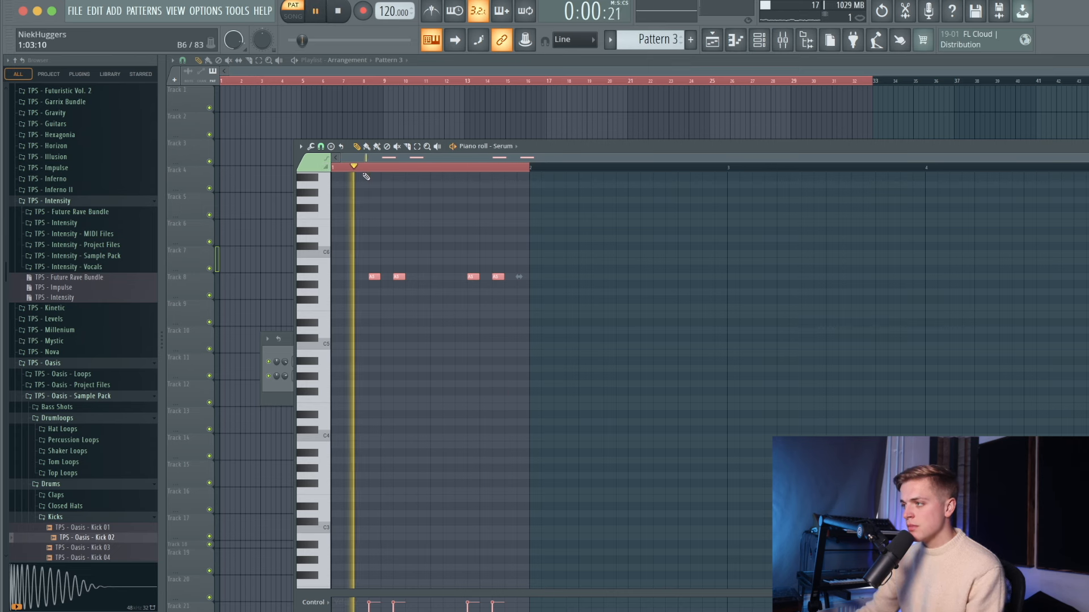
{"action": "key", "text": "ctrl+b"}
{"action": "key", "text": "ctrl+b"}
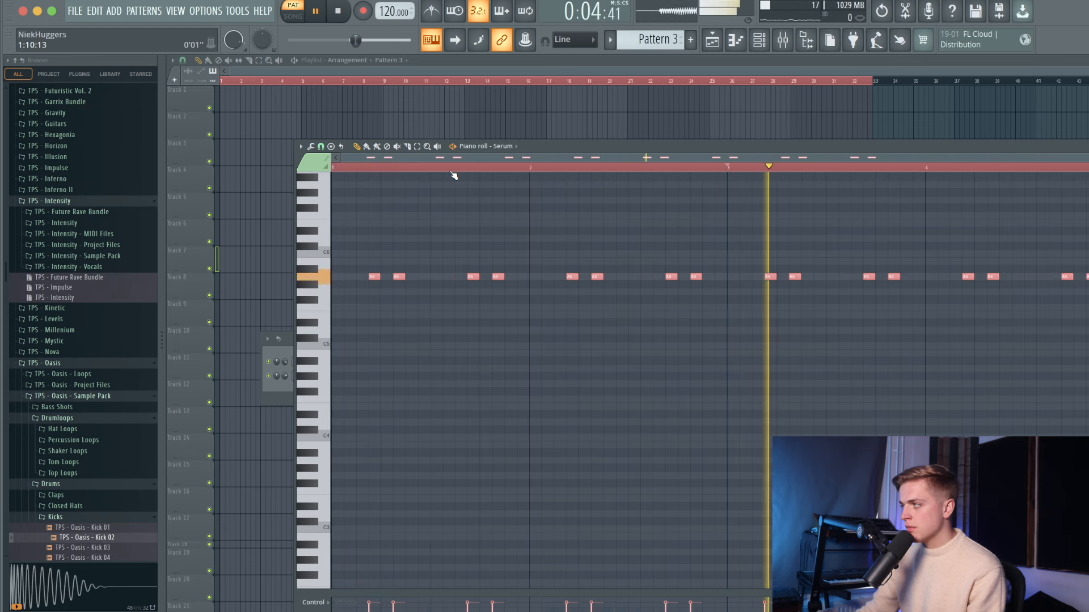
{"action": "key", "text": "space"}
{"action": "key", "text": "ctrl+d"}
{"action": "key", "text": "F6"}
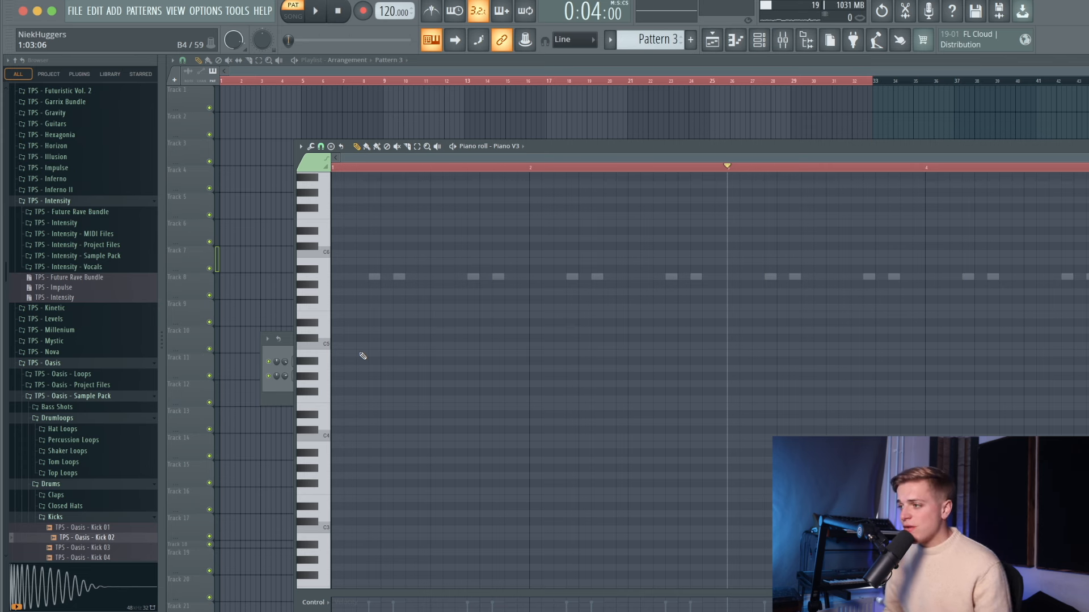
- Draw the opening D3 bass note to bar 2, removing a stray E3 note
{"action": "scroll", "coordinate": [349, 335], "scroll_direction": "down", "scroll_amount": 1}
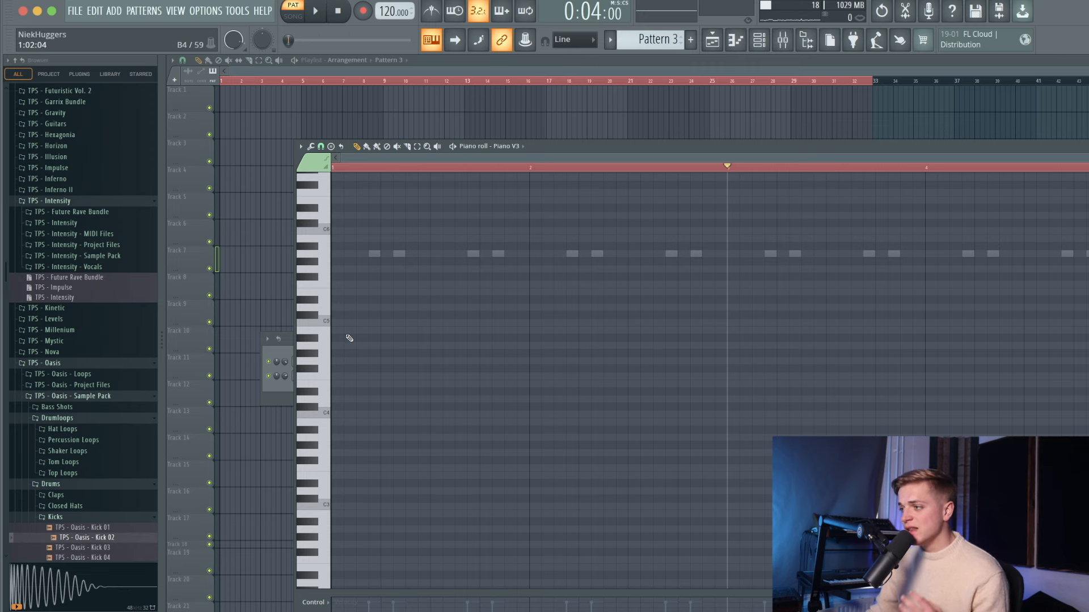
{"action": "scroll", "coordinate": [340, 397], "scroll_direction": "down", "scroll_amount": 1}
{"action": "left_click", "coordinate": [335, 452]}
{"action": "mouse_move", "coordinate": [343, 452]}
{"action": "left_mouse_down"}
{"action": "mouse_move", "coordinate": [520, 460]}
{"action": "mouse_move", "coordinate": [355, 460]}
{"action": "mouse_move", "coordinate": [331, 480]}
{"action": "mouse_move", "coordinate": [334, 469]}
{"action": "left_mouse_up"}
{"action": "right_click", "coordinate": [358, 452]}
{"action": "key", "text": "space"}
{"action": "left_click_drag", "start_coordinate": [512, 465], "coordinate": [528, 466]}
{"action": "key", "text": "space"}
- Add an A#2 bass note later in bar 2 and stretch D3 up to it
{"action": "left_click", "coordinate": [531, 499]}
{"action": "key", "text": "space"}
{"action": "left_click_drag", "start_coordinate": [532, 500], "coordinate": [629, 499]}
{"action": "left_click_drag", "start_coordinate": [529, 468], "coordinate": [628, 476]}
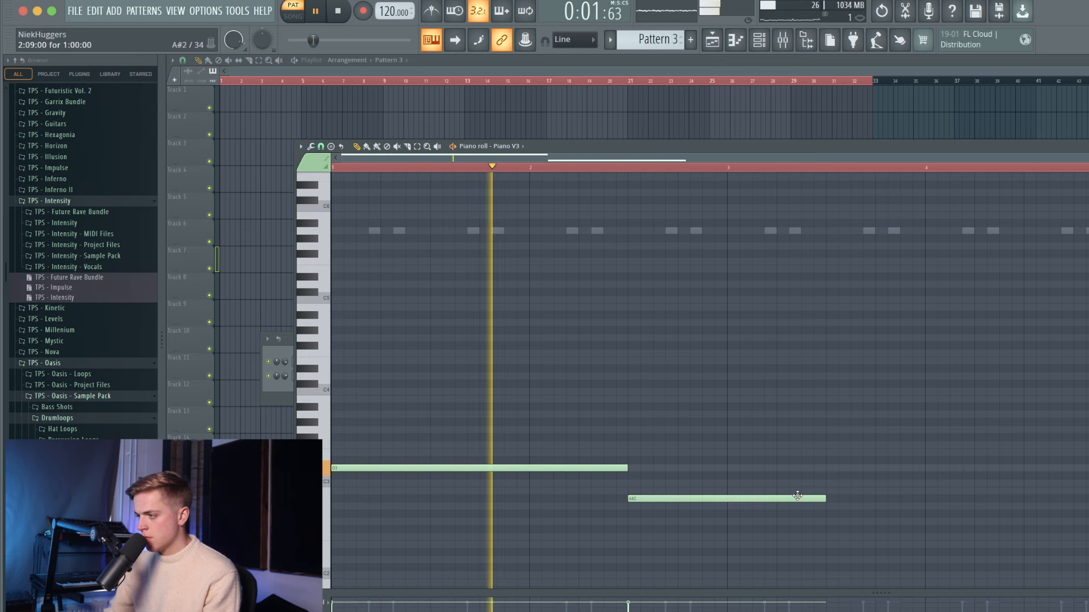
{"action": "key", "text": "space"}
- Shorten the A#2 and add a G2 note stretched across bar 3
{"action": "left_click_drag", "start_coordinate": [825, 499], "coordinate": [729, 526]}
{"action": "left_click", "coordinate": [729, 514]}
{"action": "key", "text": "space"}
{"action": "left_click_drag", "start_coordinate": [827, 522], "coordinate": [1024, 528]}
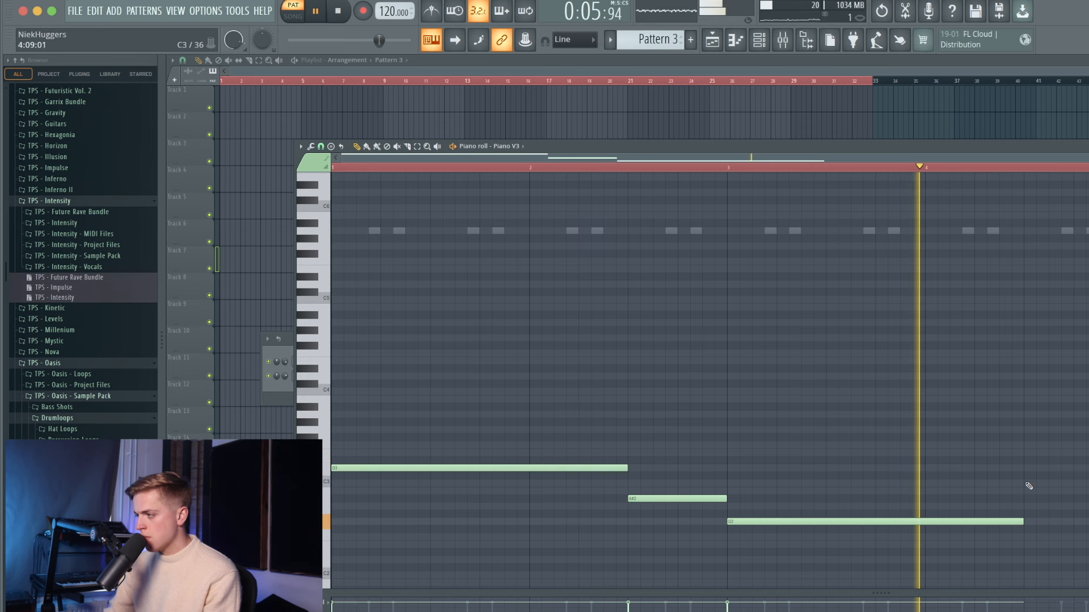
- Add a C3 note fitted to bar 4 and shorten the first D3 note
{"action": "left_click", "coordinate": [1032, 483]}
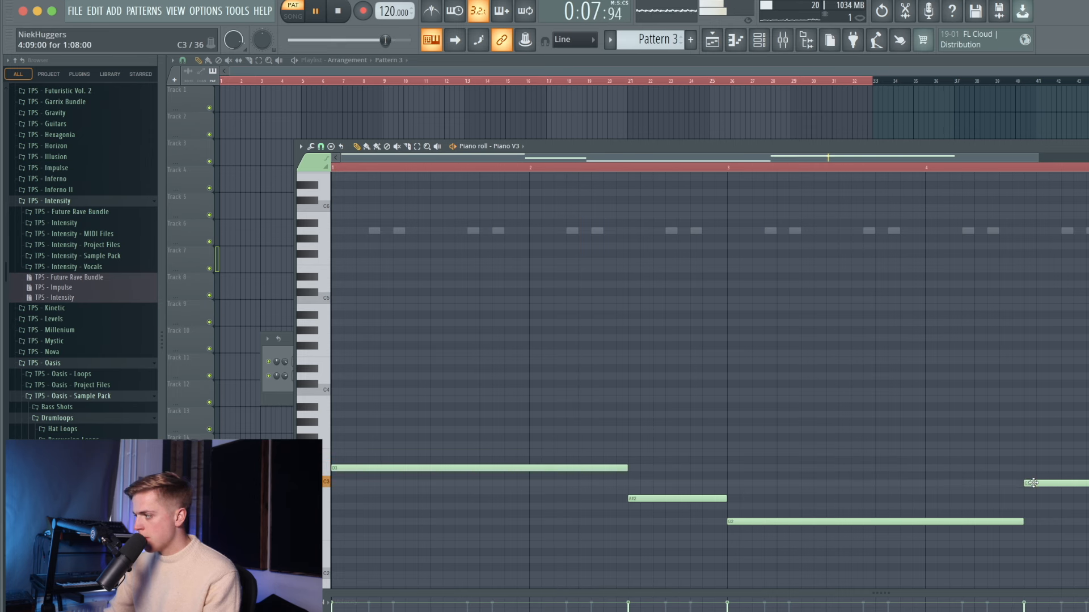
{"action": "scroll", "coordinate": [1036, 484], "scroll_direction": "down", "scroll_amount": 2}
{"action": "left_click_drag", "start_coordinate": [950, 483], "coordinate": [831, 485]}
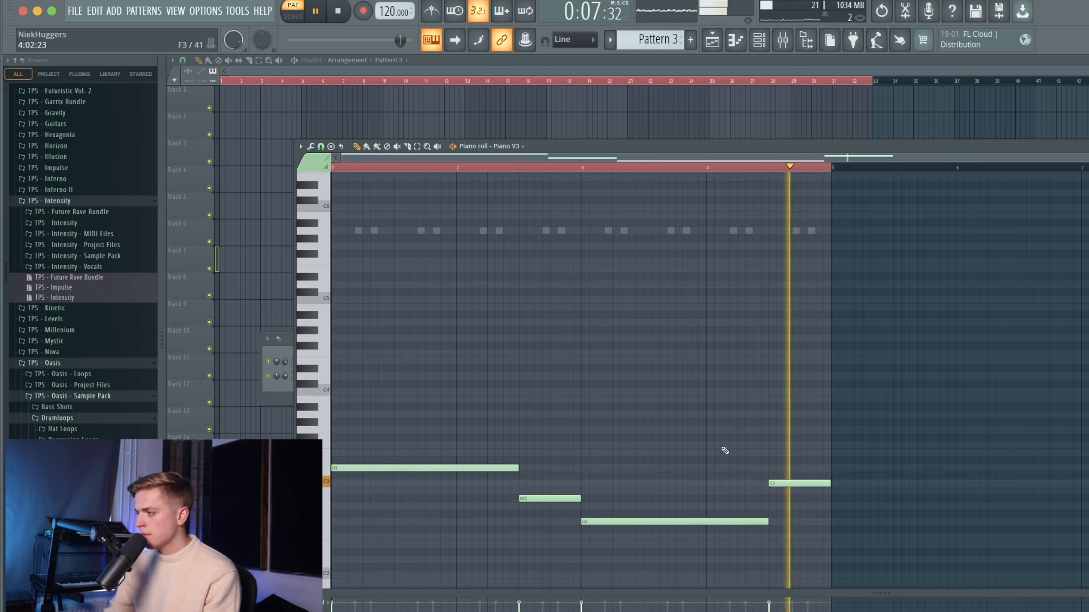
{"action": "key", "text": "space"}
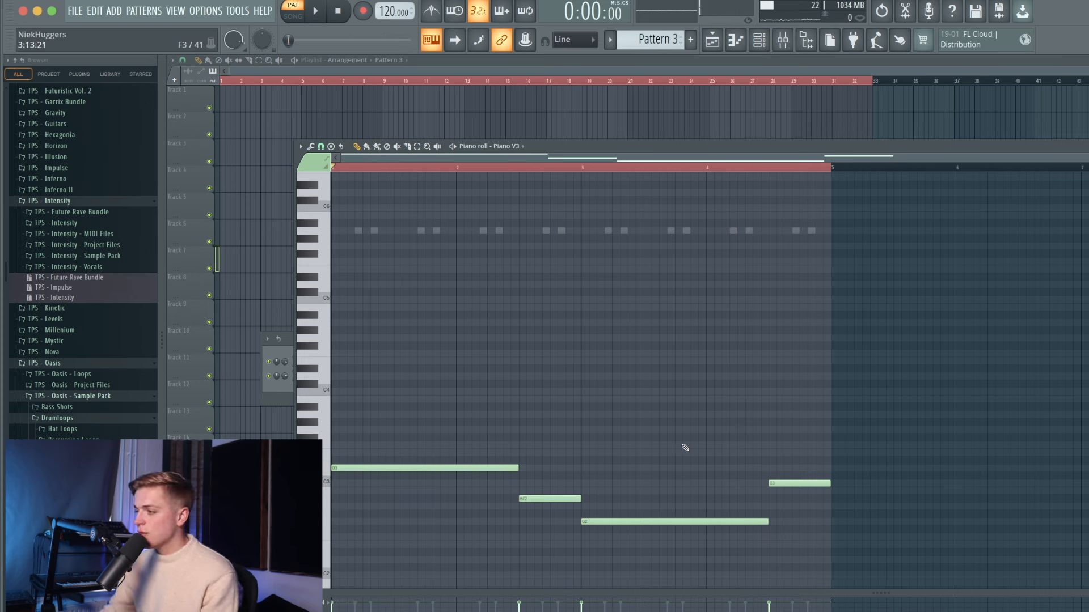
{"action": "left_click_drag", "start_coordinate": [518, 468], "coordinate": [456, 469]}
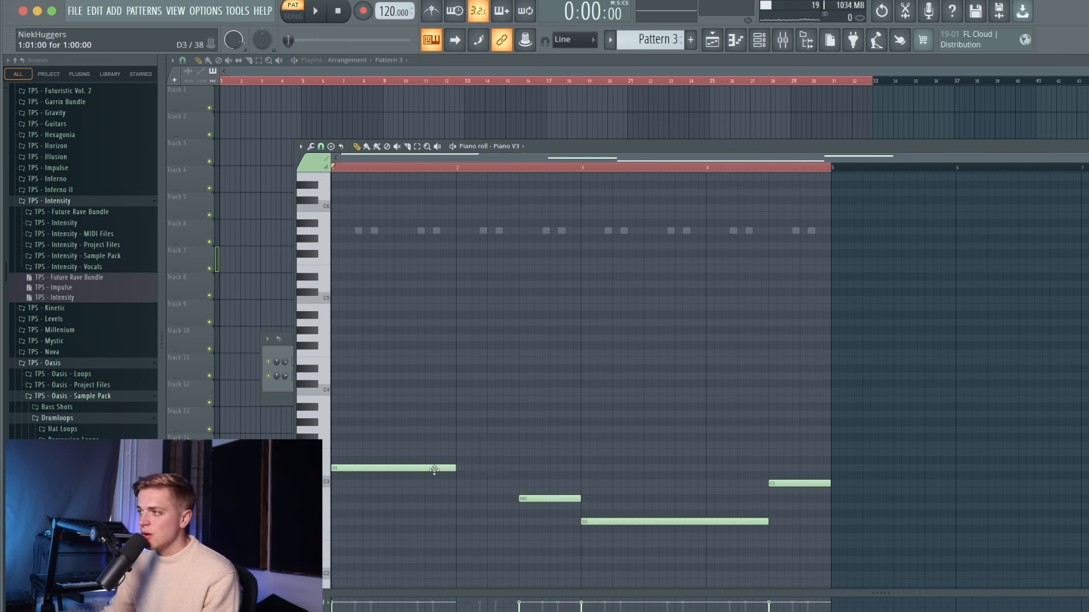
- Restore D3's length and stack D5 and F5 chord notes, then an A#4 after
{"action": "left_click_drag", "start_coordinate": [449, 470], "coordinate": [512, 471]}
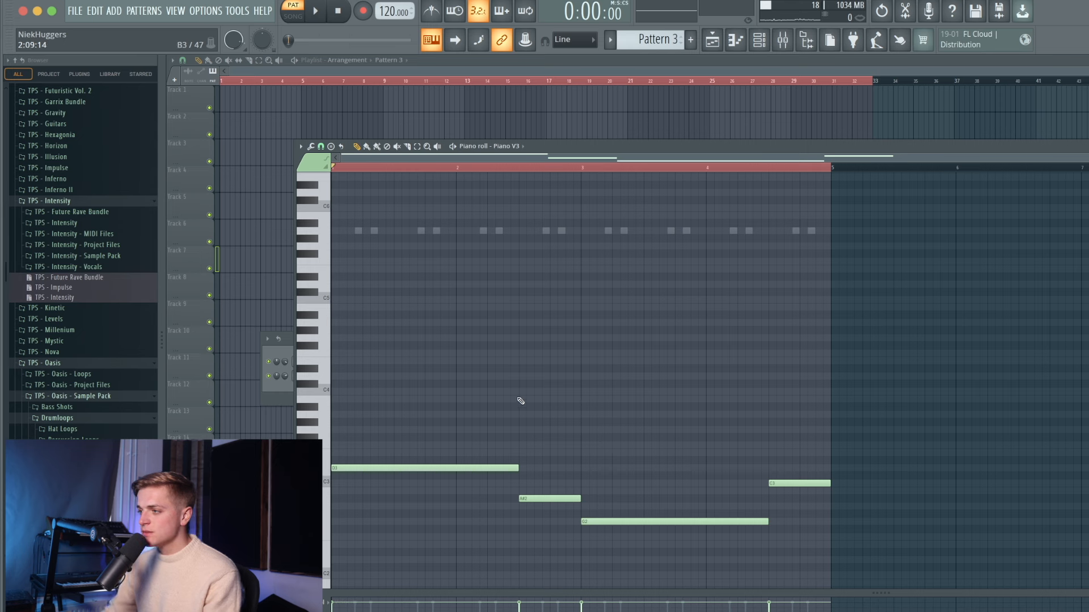
{"action": "left_click", "coordinate": [335, 284]}
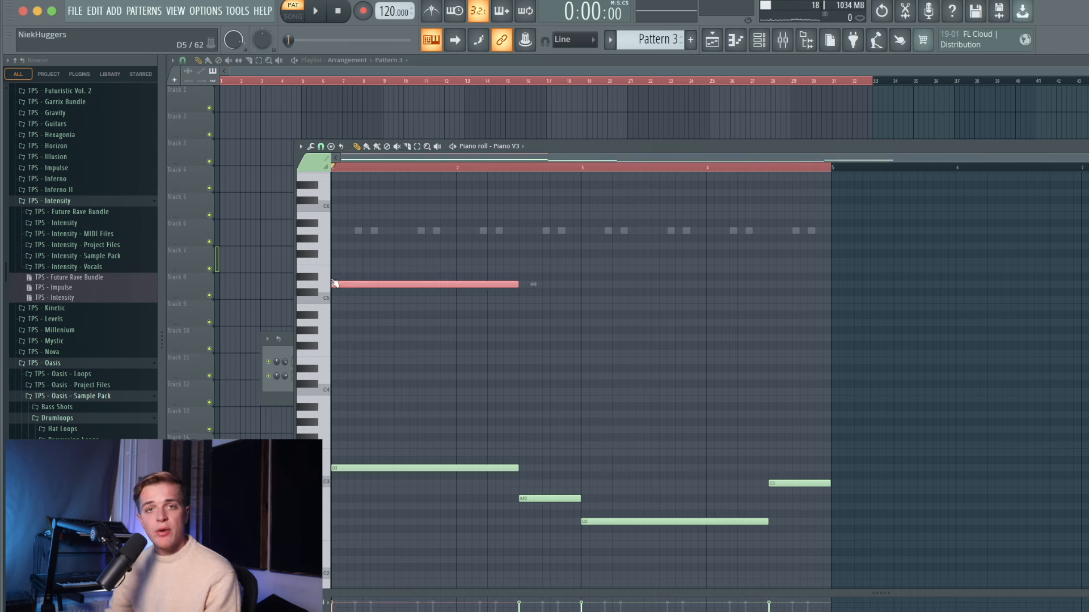
{"action": "left_click", "coordinate": [357, 262]}
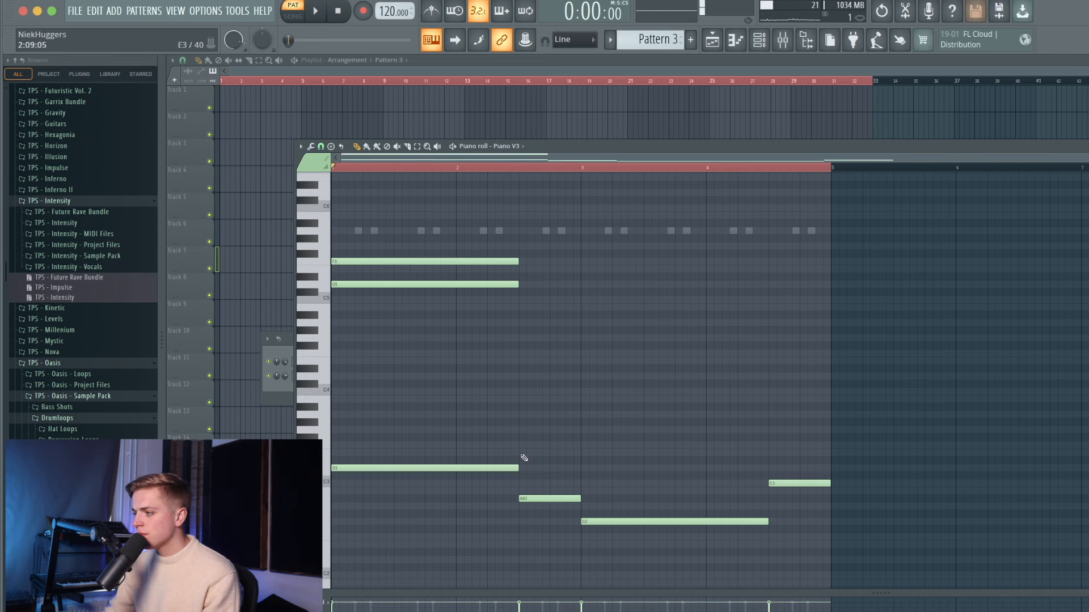
{"action": "left_click_drag", "start_coordinate": [533, 476], "coordinate": [533, 471]}
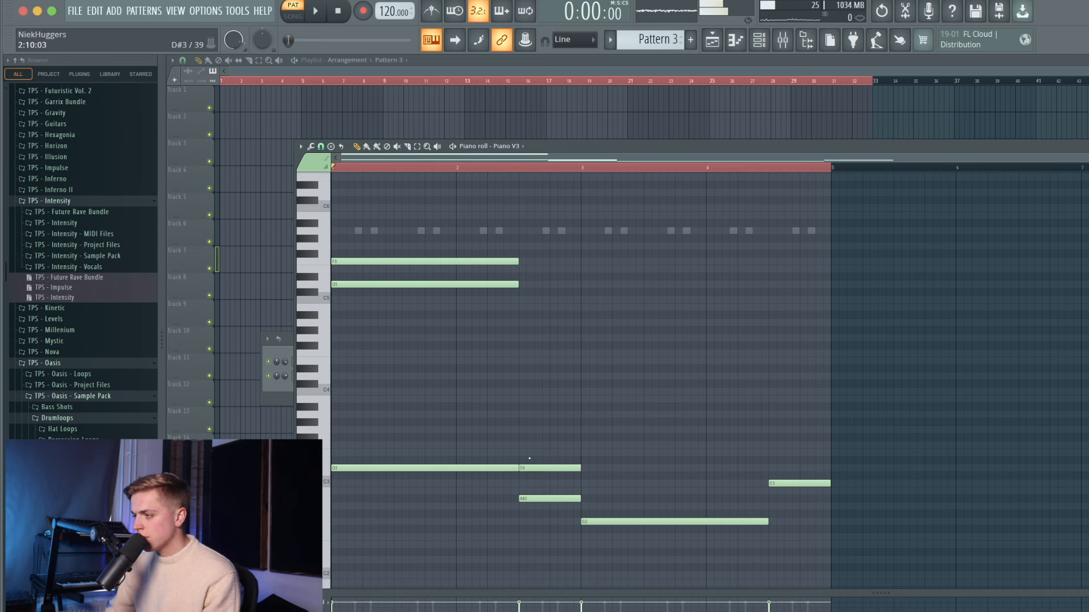
{"action": "key", "text": "ctrl+Up"}
{"action": "key", "text": "ctrl+Up"}
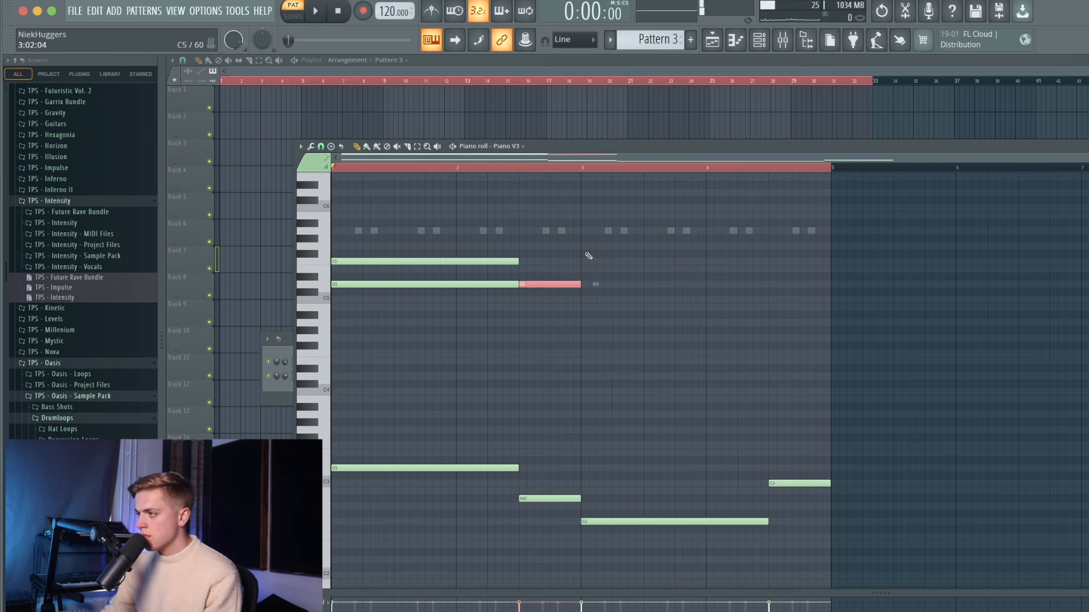
{"action": "left_click", "coordinate": [519, 314]}
{"action": "key", "text": "space"}
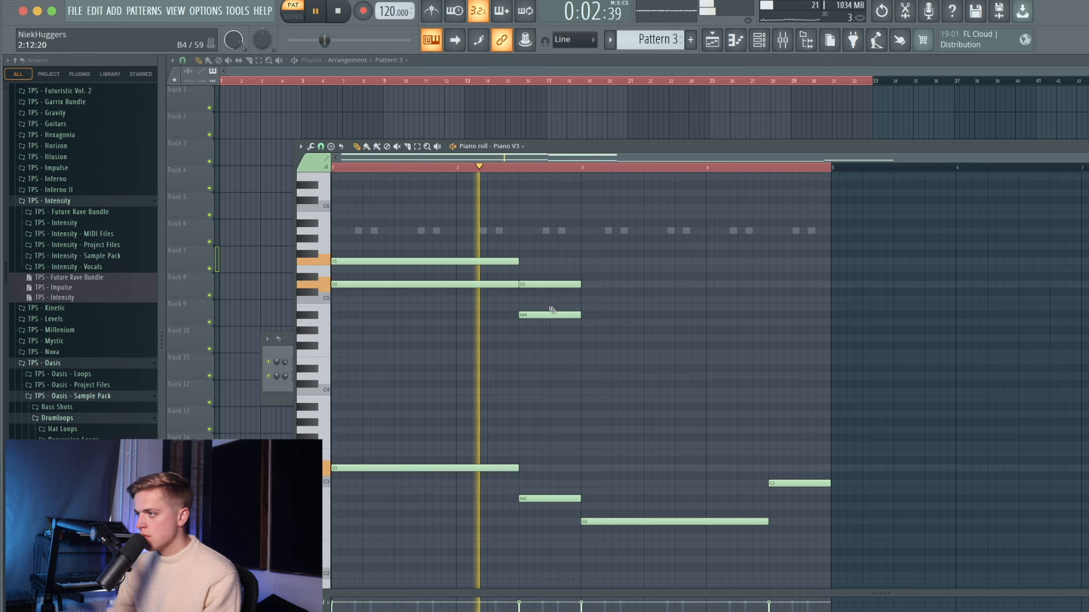
{"action": "key", "text": "space"}
- Draw G4 and A#4 chord notes at bar 3, delete three unwanted notes, extend A#4 to mid bar 4
{"action": "left_click_drag", "start_coordinate": [583, 331], "coordinate": [585, 338]}
{"action": "left_click_drag", "start_coordinate": [591, 323], "coordinate": [578, 313]}
{"action": "key", "text": "space"}
{"action": "key", "text": "space"}
{"action": "key", "text": "space"}
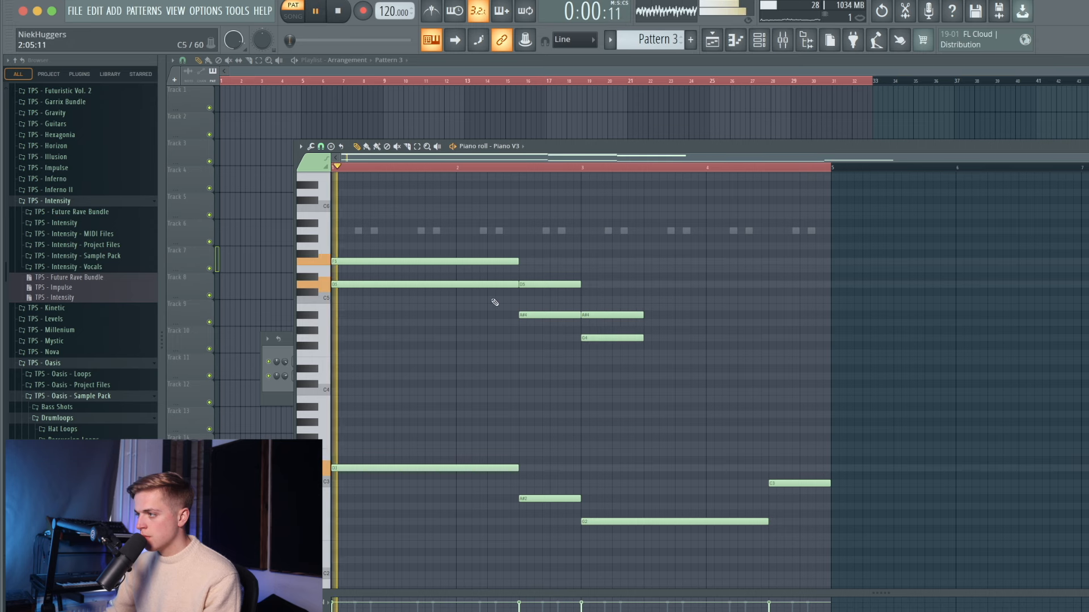
{"action": "right_click", "coordinate": [492, 286]}
{"action": "key", "text": "space"}
{"action": "right_click", "coordinate": [522, 315]}
{"action": "key", "text": "space"}
{"action": "right_click", "coordinate": [604, 338]}
{"action": "left_click_drag", "start_coordinate": [643, 316], "coordinate": [768, 351]}
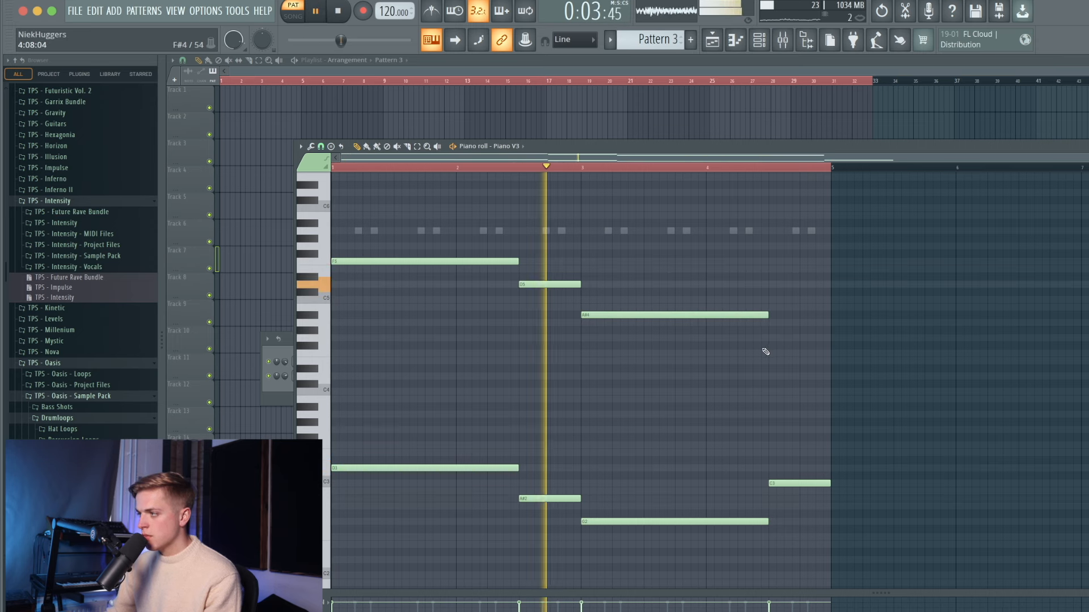
- Add an E5 chord note at bar 4.5, then reopen Piano V3's piano roll
{"action": "left_click", "coordinate": [786, 455]}
{"action": "left_click", "coordinate": [786, 456], "text": "ctrl"}
{"action": "key", "text": "ctrl+Up"}
{"action": "key", "text": "ctrl+Up"}
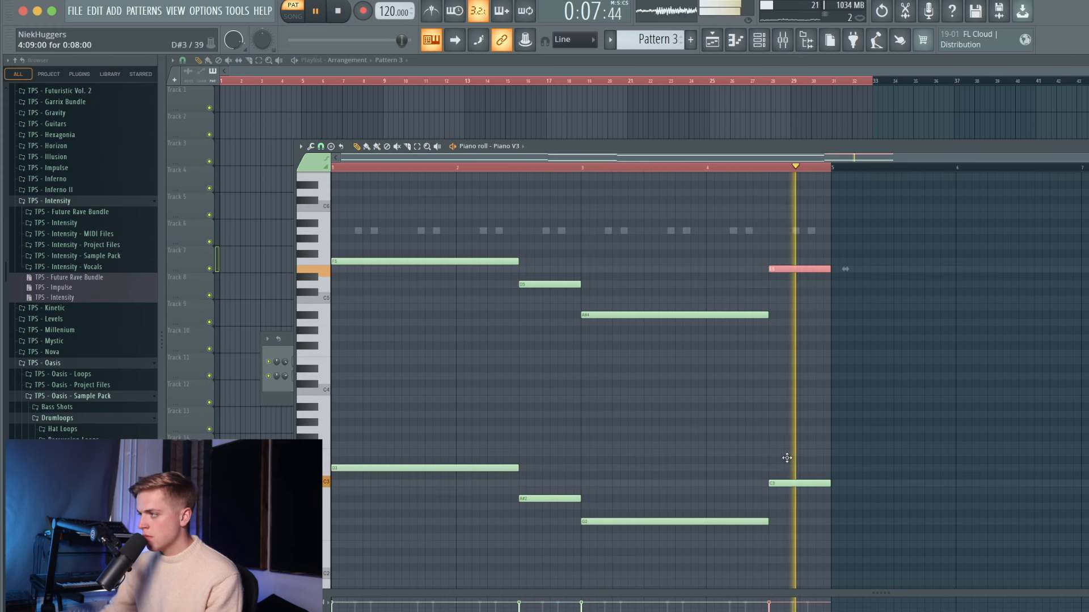
{"action": "left_click", "coordinate": [696, 406], "text": "ctrl"}
{"action": "left_click", "coordinate": [759, 40]}
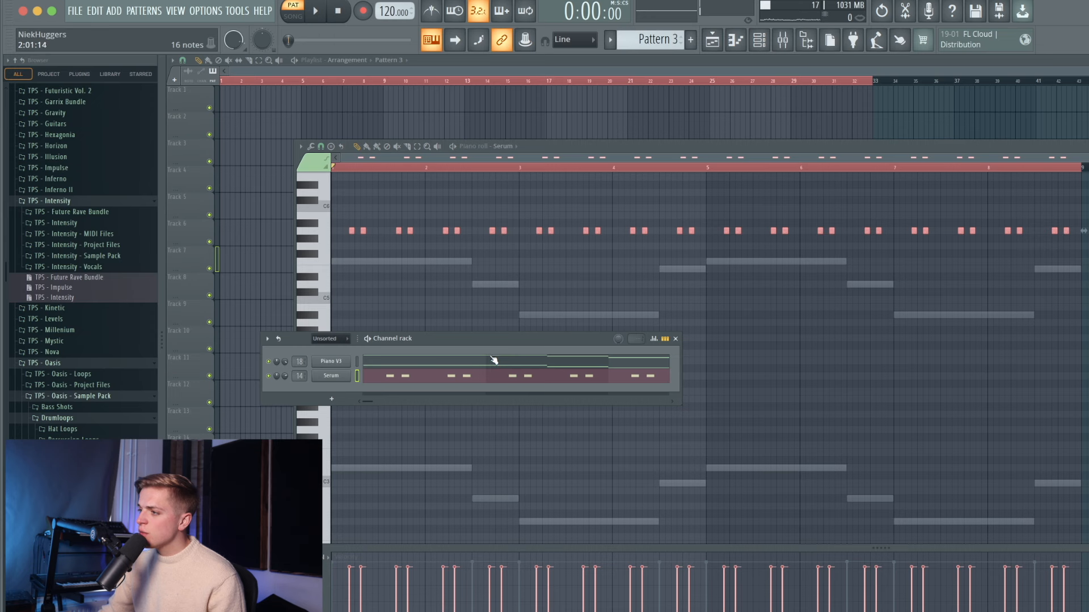
{"action": "left_click", "coordinate": [492, 361]}
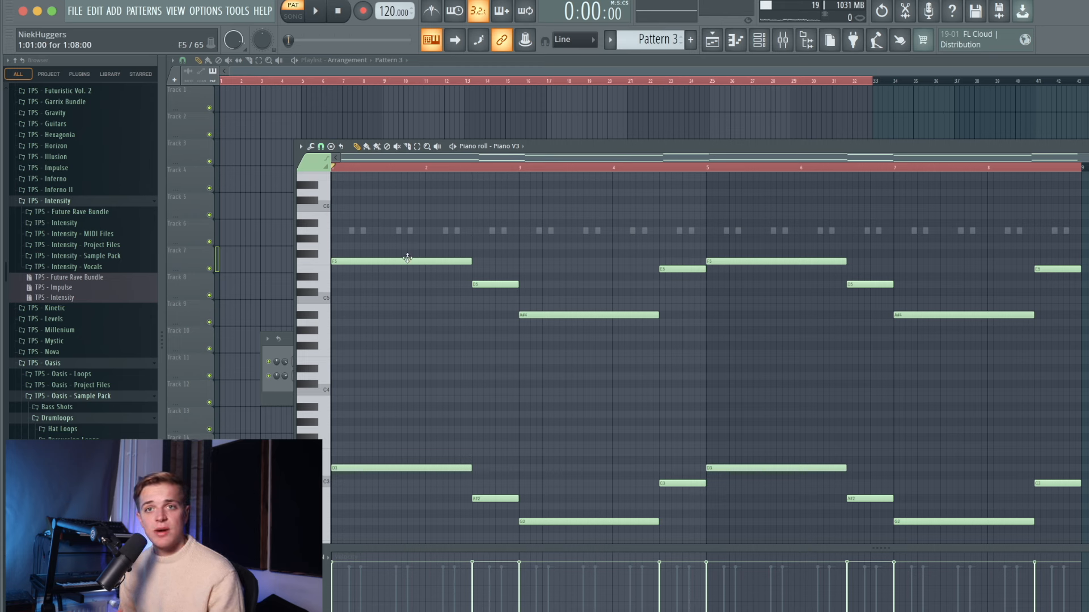
- Draw a long A5 melody note at bar 1 and a second A5 after it
{"action": "left_click_drag", "start_coordinate": [346, 214], "coordinate": [328, 188]}
{"action": "left_click", "coordinate": [327, 188], "text": "ctrl"}
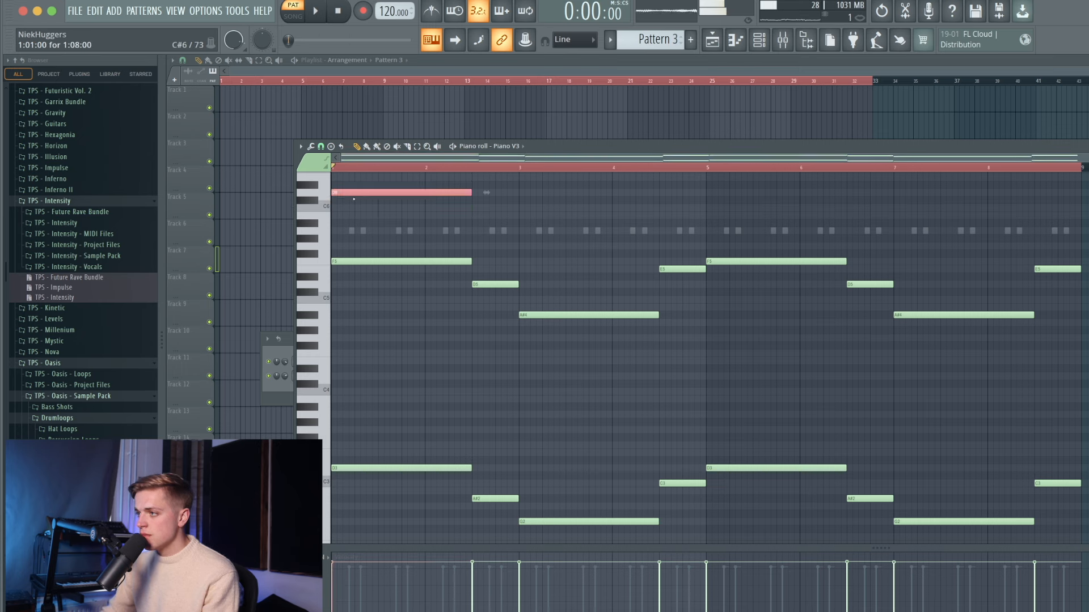
{"action": "key", "text": "ctrl+Down"}
{"action": "key", "text": "Up"}
{"action": "key", "text": "Up"}
{"action": "key", "text": "Up"}
{"action": "key", "text": "Up"}
{"action": "key", "text": "Up"}
{"action": "key", "text": "Up"}
{"action": "key", "text": "Up"}
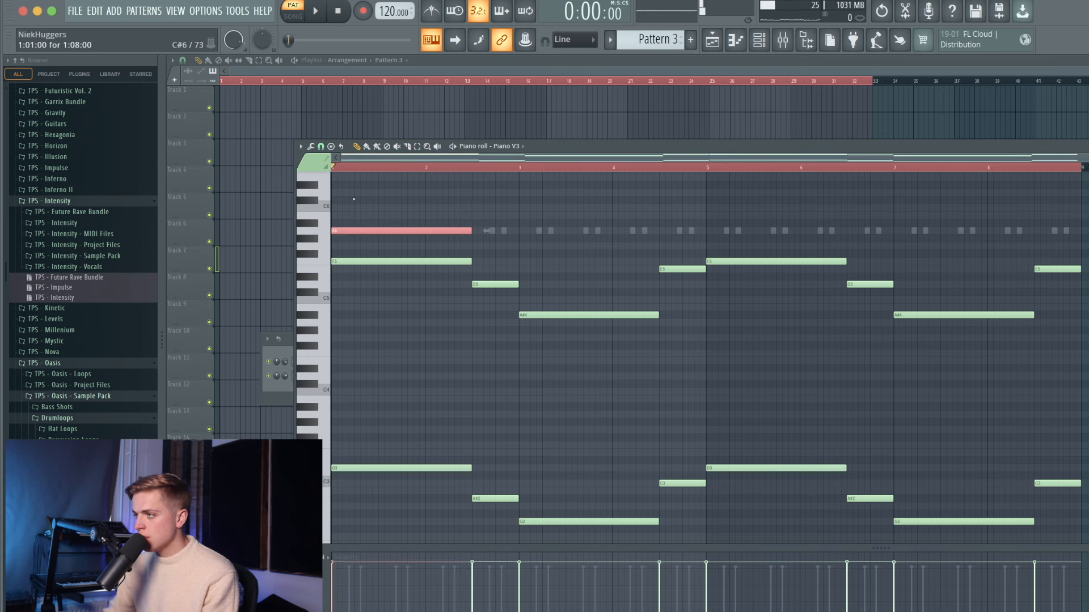
{"action": "key", "text": "space"}
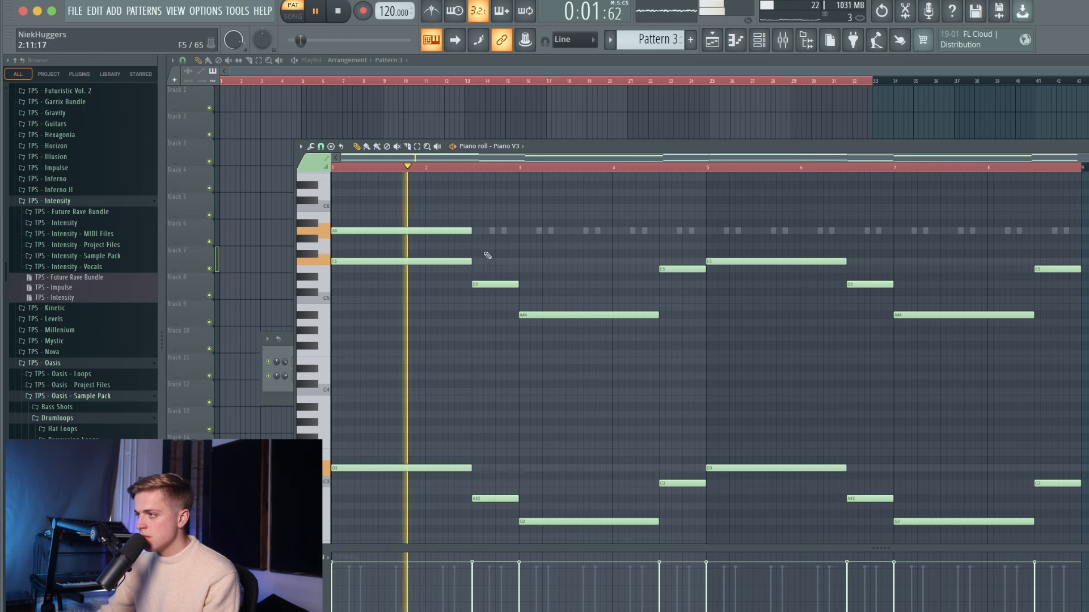
{"action": "left_click", "coordinate": [478, 231]}
{"action": "key", "text": "space"}
{"action": "key", "text": "ctrl+a"}
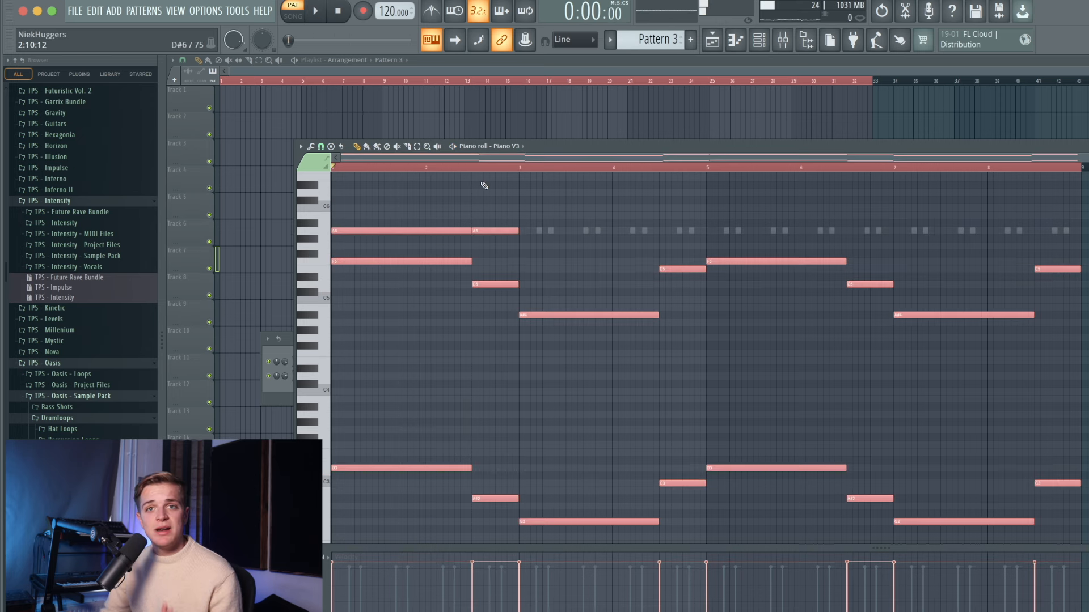
{"action": "key", "text": "ctrl+d"}
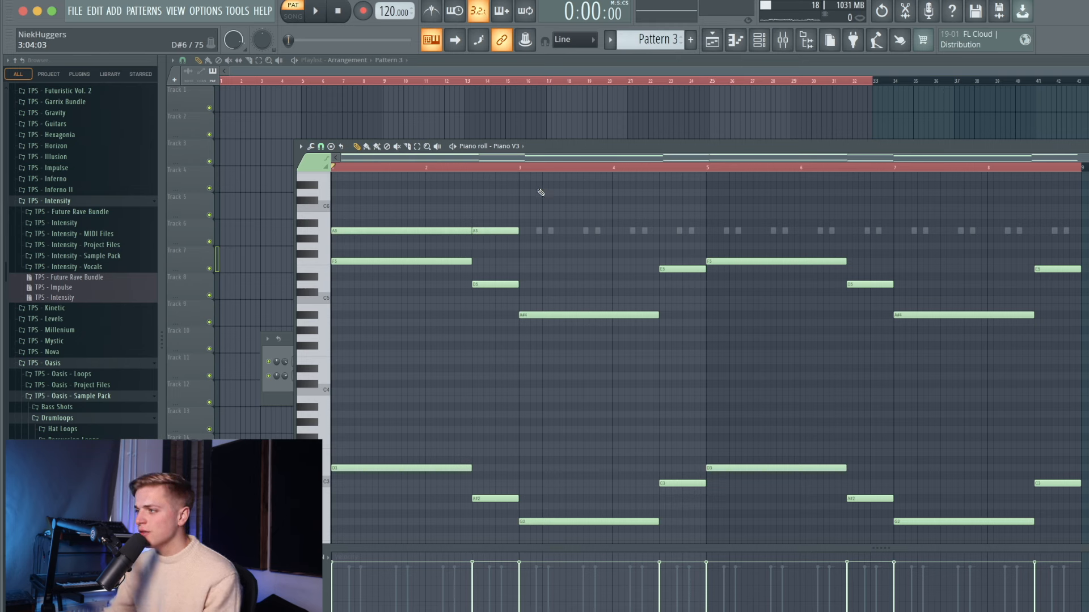
- Add short melody notes around bar 3, raising one to C6 and adding a D6 after it
{"action": "key", "text": "space"}
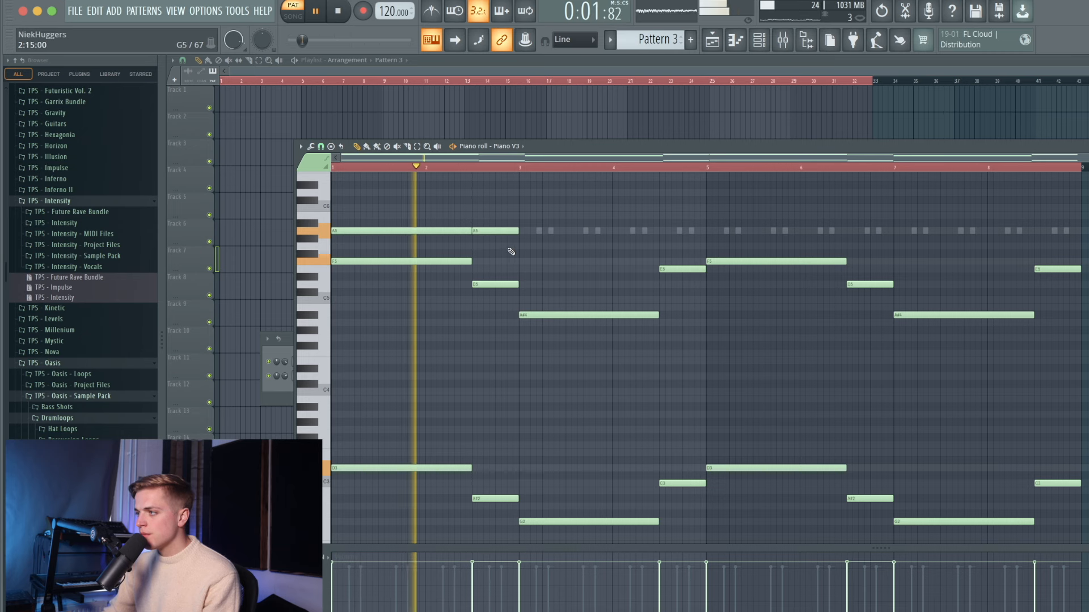
{"action": "left_click", "coordinate": [525, 247]}
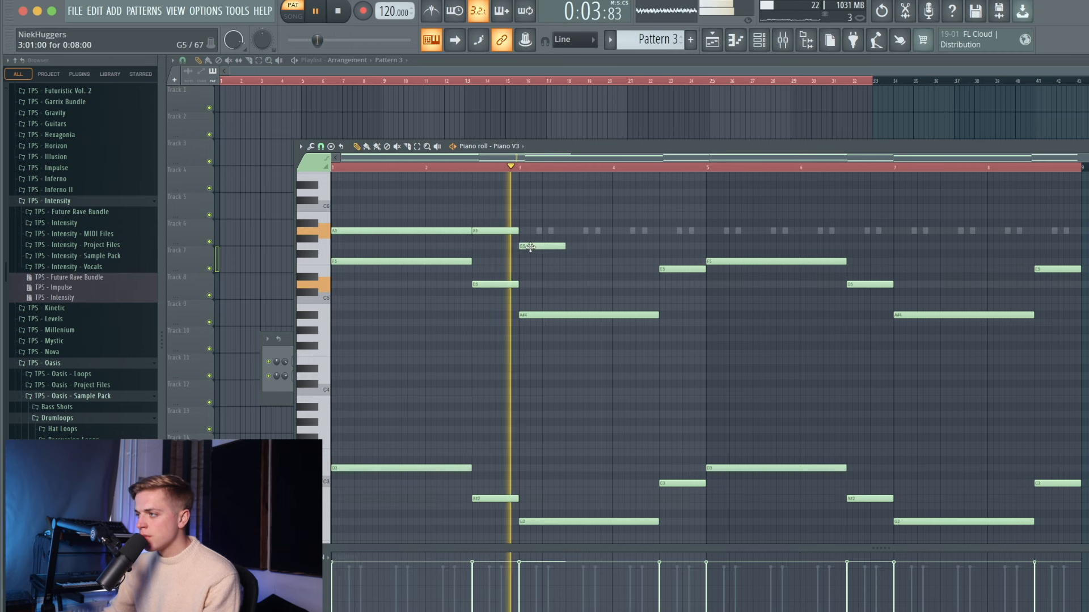
{"action": "key", "text": "space"}
{"action": "left_click_drag", "start_coordinate": [536, 247], "coordinate": [654, 258]}
{"action": "key", "text": "space"}
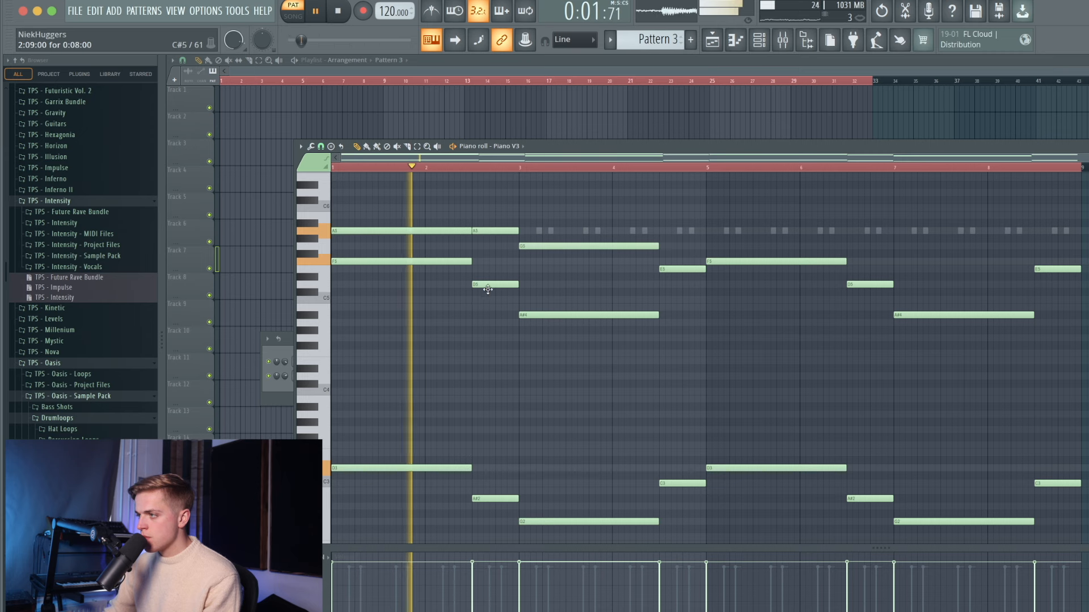
{"action": "left_click", "coordinate": [523, 215]}
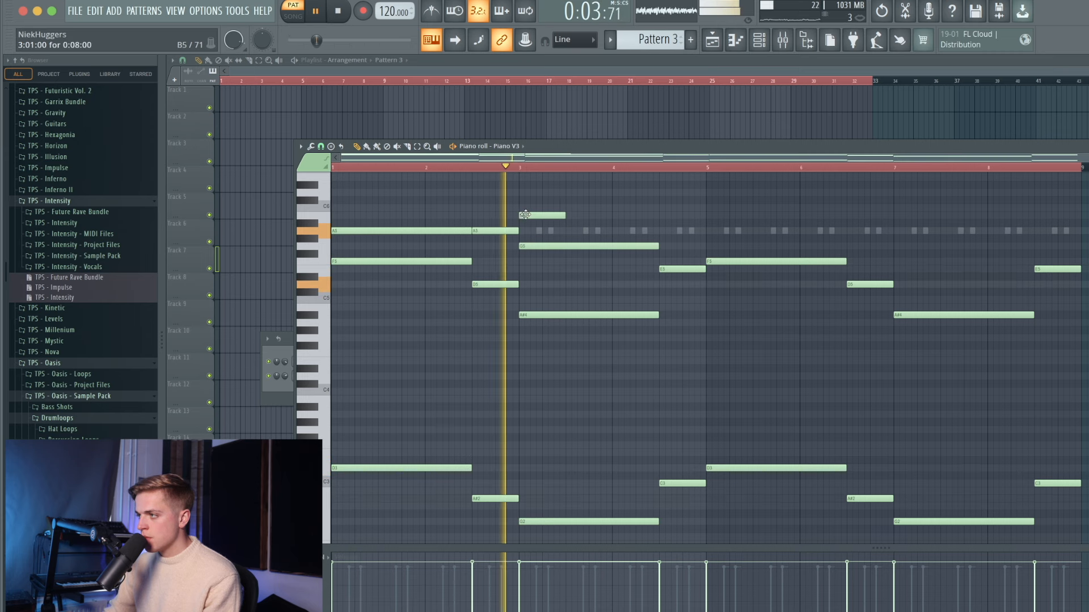
{"action": "key", "text": "space"}
{"action": "left_click_drag", "start_coordinate": [522, 215], "coordinate": [659, 207]}
{"action": "left_click", "coordinate": [664, 192]}
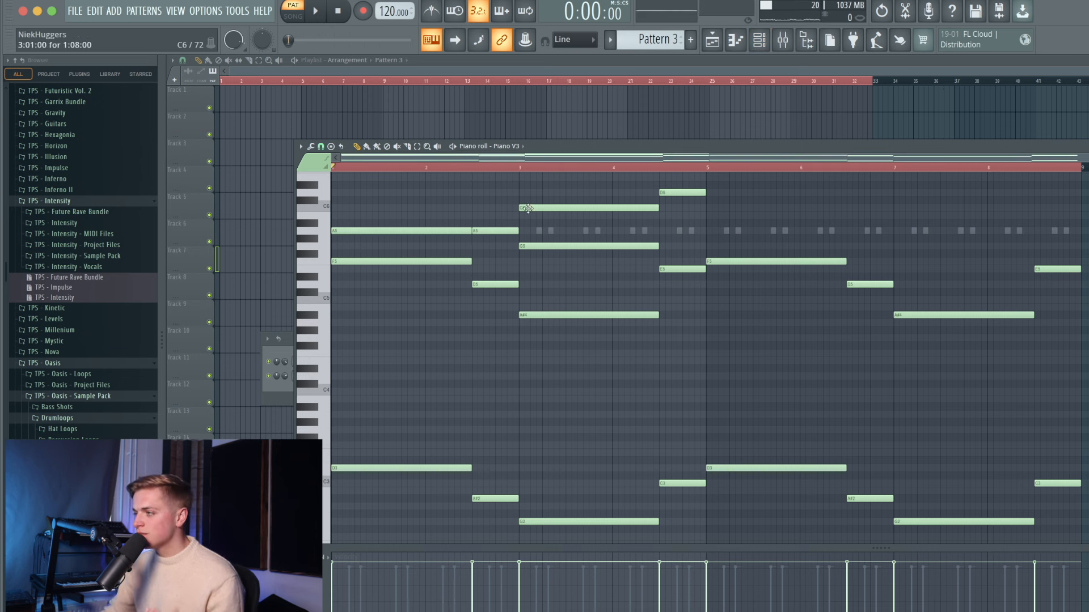
- Erase the upper notes in bars 5–8 and duplicate bars 1–4 into bars 5–8
{"action": "left_click_drag", "start_coordinate": [709, 221], "coordinate": [1058, 318]}
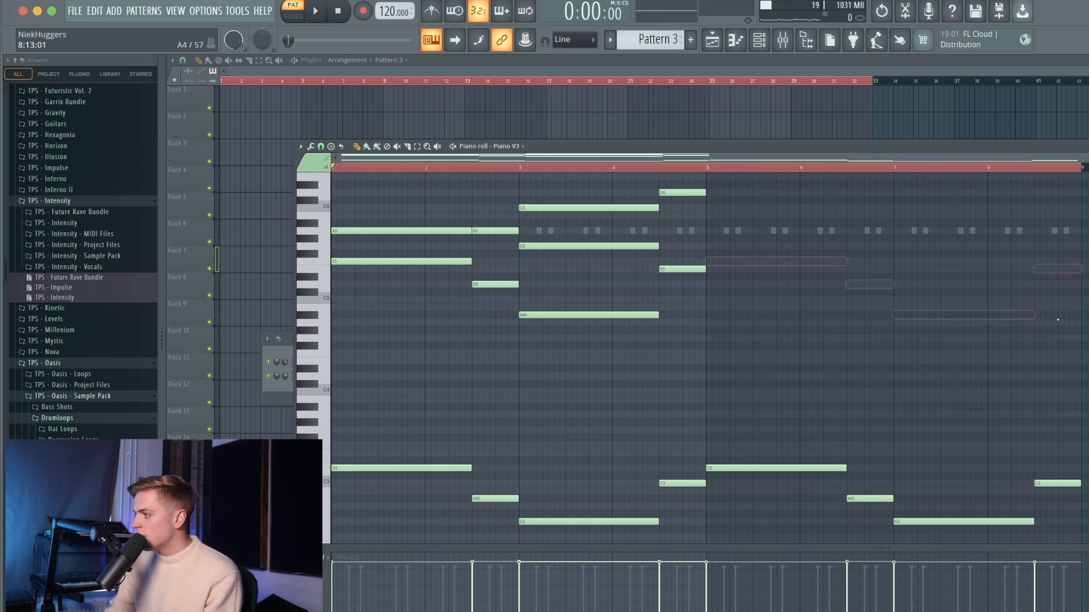
{"action": "left_click_drag", "start_coordinate": [711, 170], "coordinate": [116, 224]}
{"action": "key", "text": "ctrl+b"}
{"action": "key", "text": "ctrl+a"}
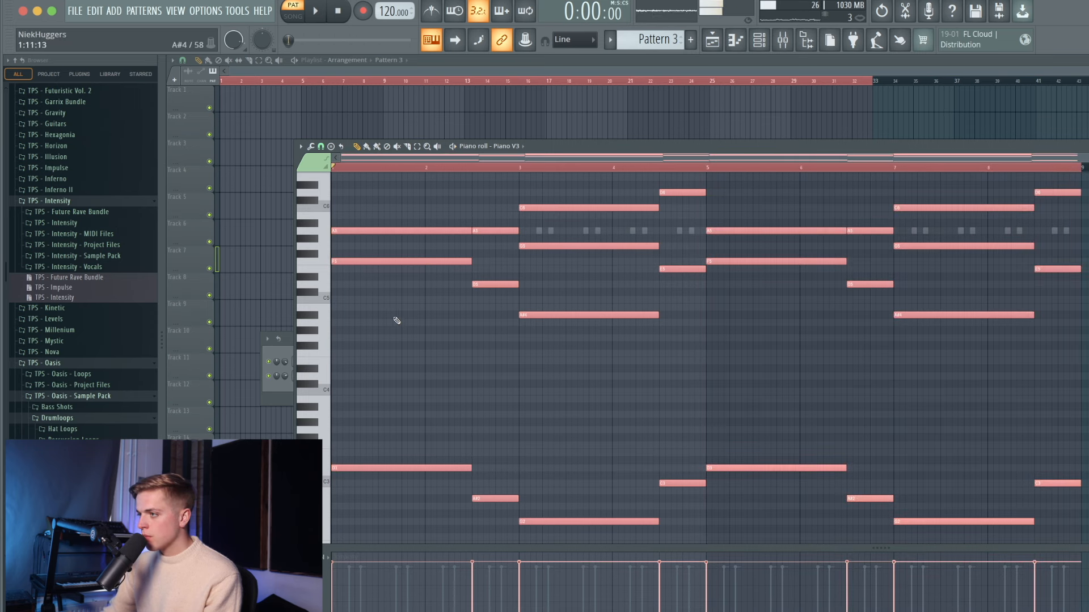
- Add a lengthened A4 at bar 1 and a lengthened E5 at bar 3, discarding trial G4 and D6 notes
{"action": "left_click", "coordinate": [343, 322]}
{"action": "key", "text": "space"}
{"action": "left_click_drag", "start_coordinate": [376, 322], "coordinate": [471, 323]}
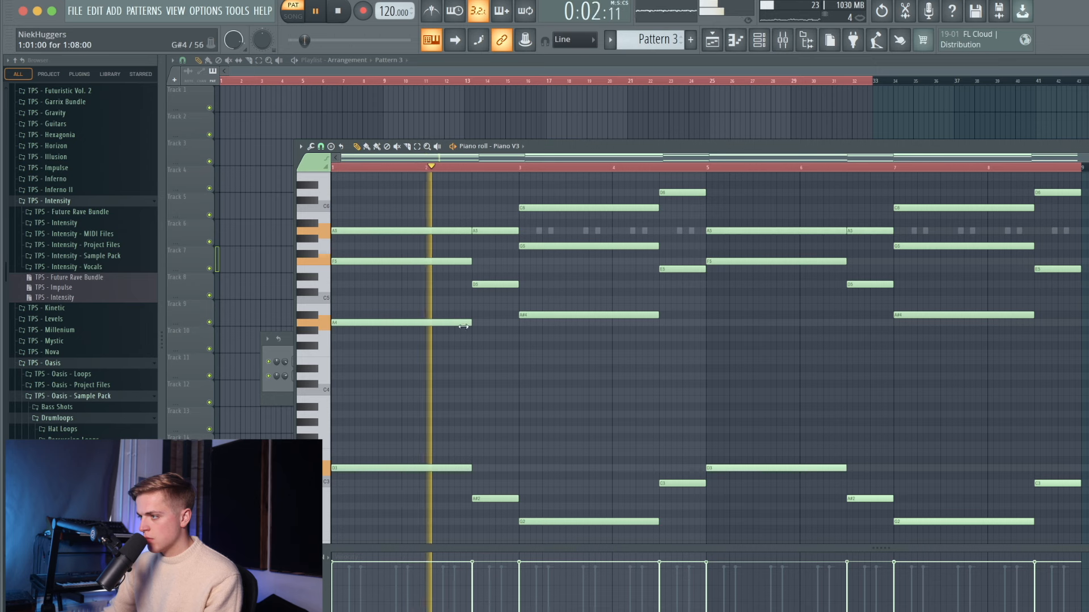
{"action": "left_click", "coordinate": [526, 339]}
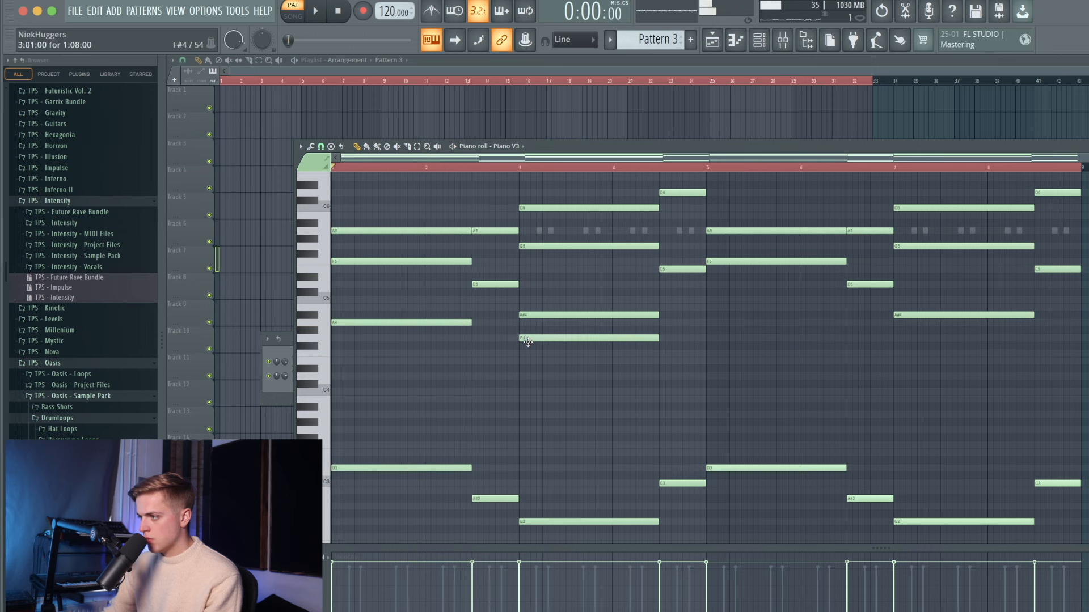
{"action": "right_click", "coordinate": [528, 339]}
{"action": "left_click", "coordinate": [527, 269]}
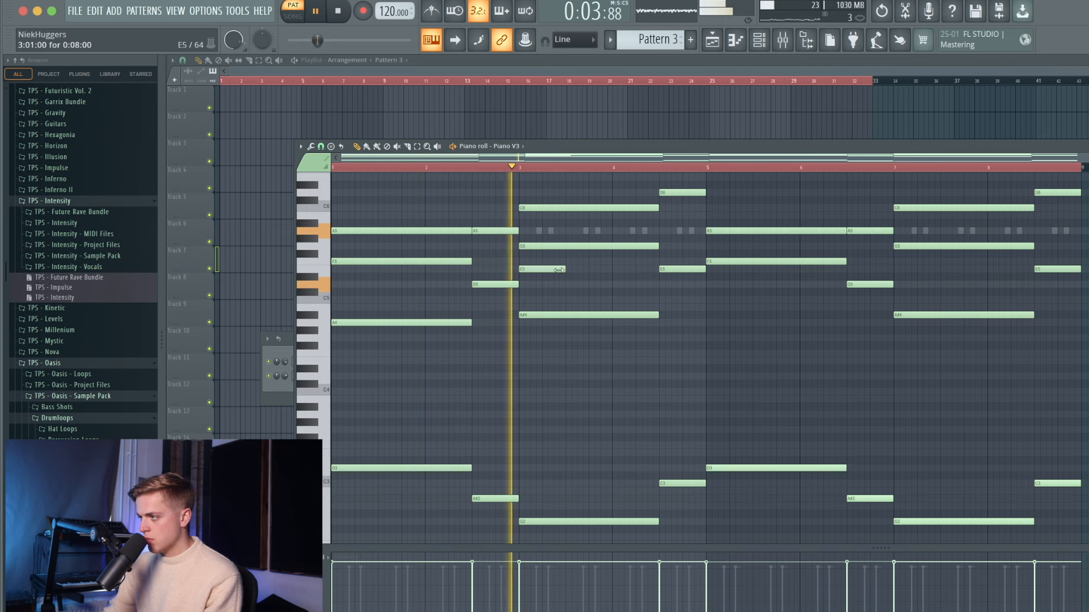
{"action": "left_click_drag", "start_coordinate": [560, 270], "coordinate": [634, 273]}
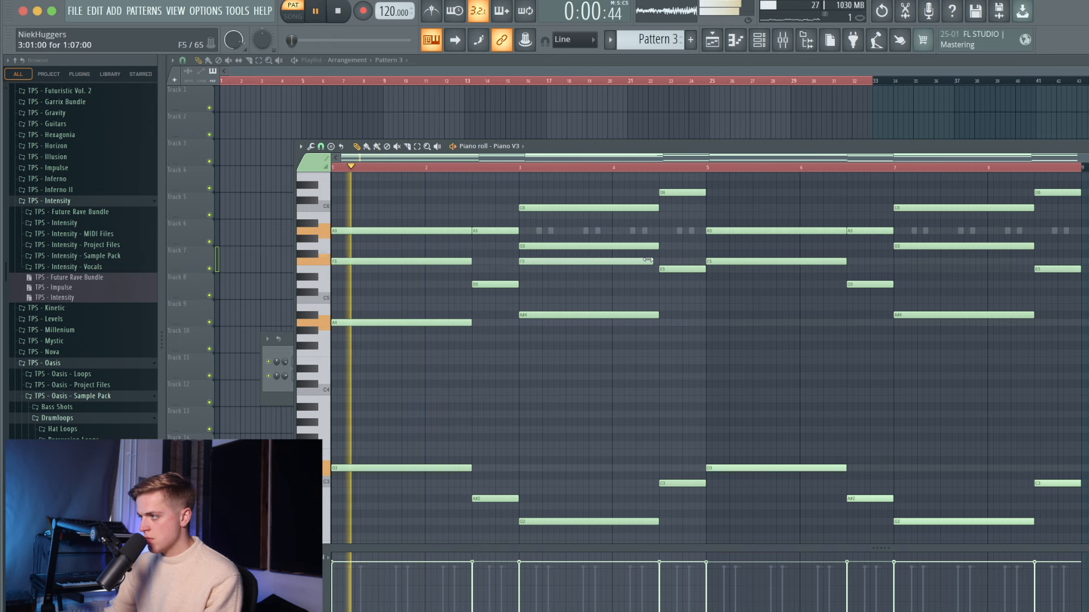
{"action": "left_click", "coordinate": [451, 193]}
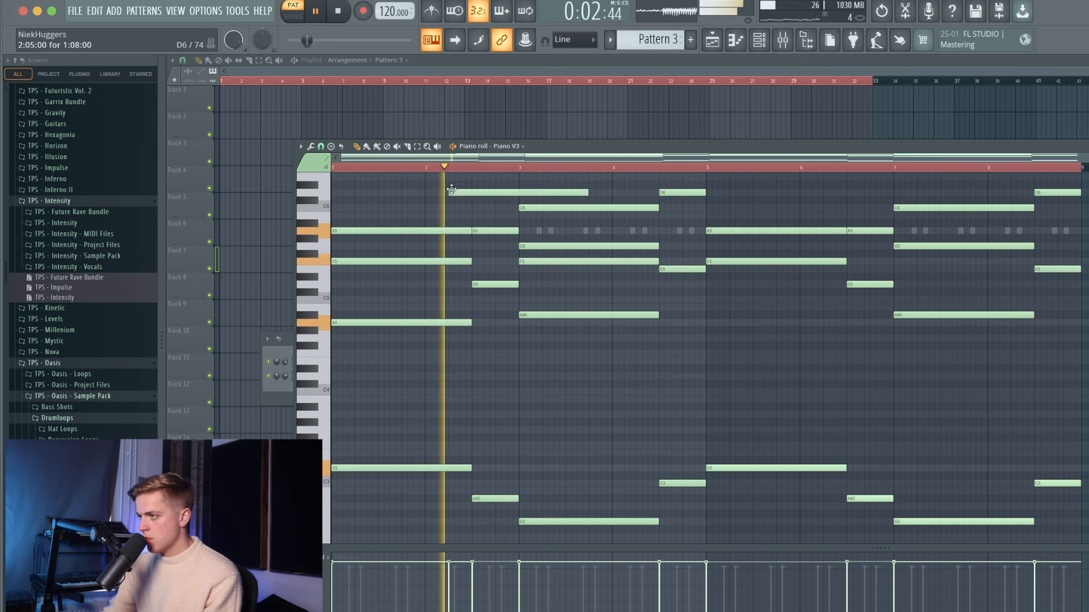
{"action": "right_click", "coordinate": [466, 192]}
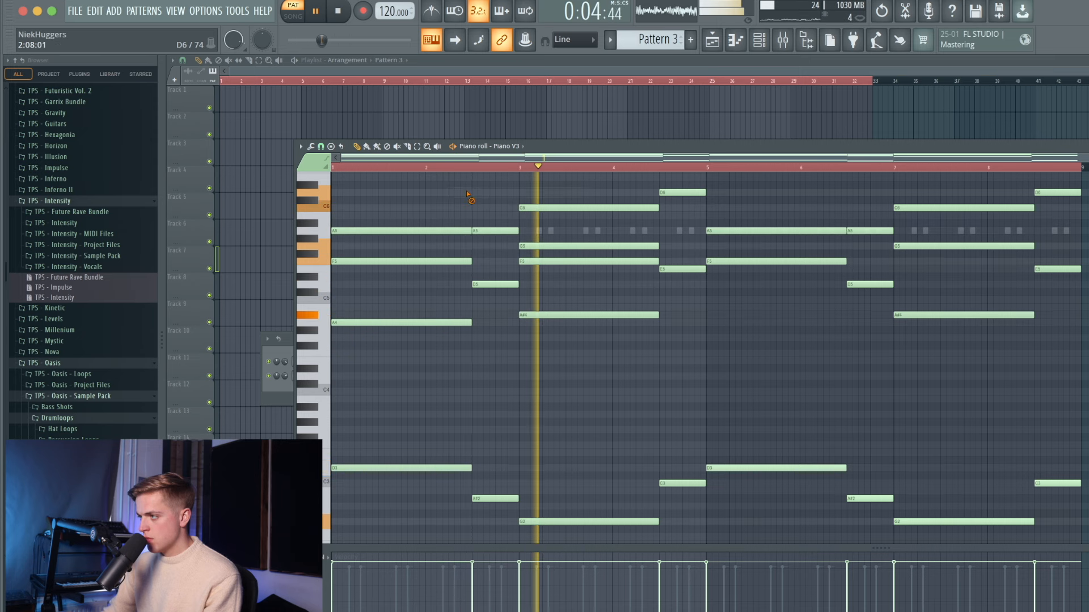
- Replace the long A5 with a short A5 note just before bar 4
{"action": "left_click", "coordinate": [661, 232]}
{"action": "right_click", "coordinate": [664, 231]}
{"action": "left_click", "coordinate": [511, 231]}
{"action": "left_click", "coordinate": [664, 230]}
{"action": "key", "text": "space"}
{"action": "key", "text": "space"}
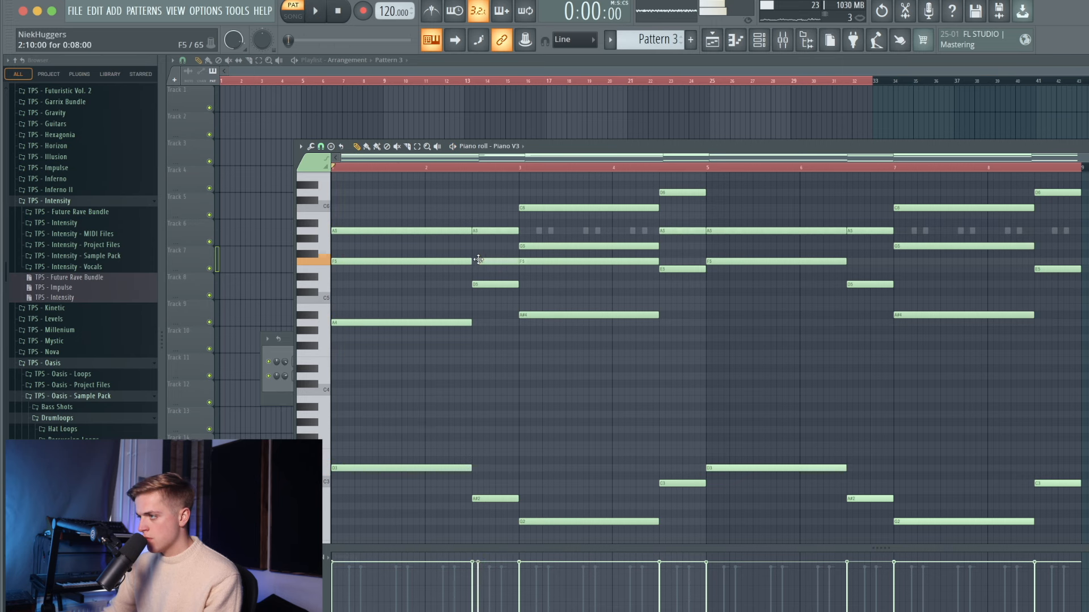
- Delete the upper notes from bar 5 onward and re-duplicate bars 1–4 into bars 5–8
{"action": "left_click_drag", "start_coordinate": [785, 183], "coordinate": [1086, 361]}
{"action": "key", "text": "Delete"}
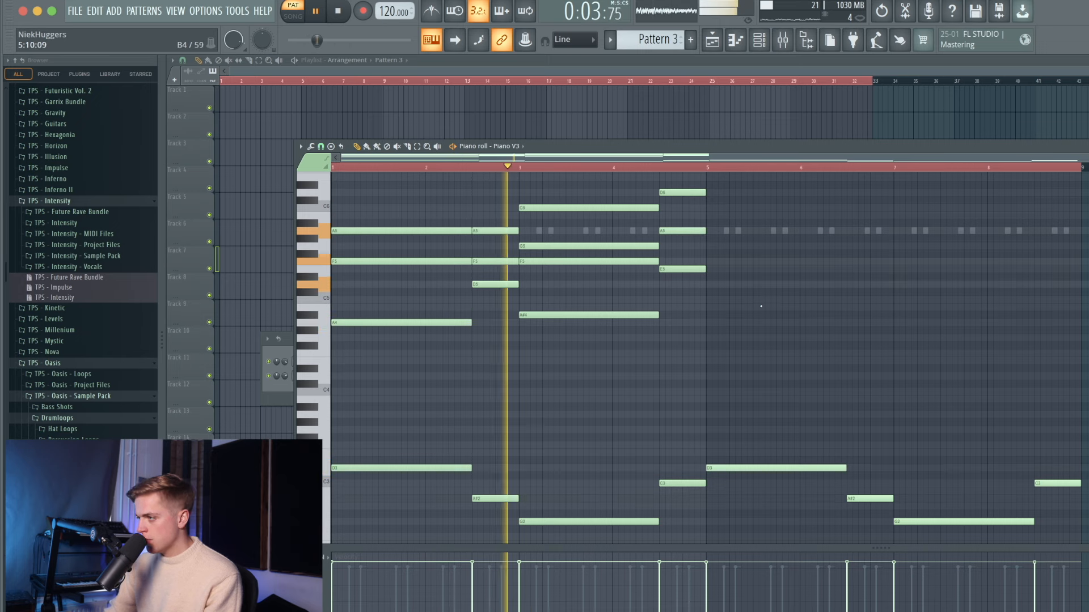
{"action": "left_click_drag", "start_coordinate": [716, 169], "coordinate": [326, 223]}
{"action": "key", "text": "ctrl+b"}
{"action": "key", "text": "ctrl+a"}
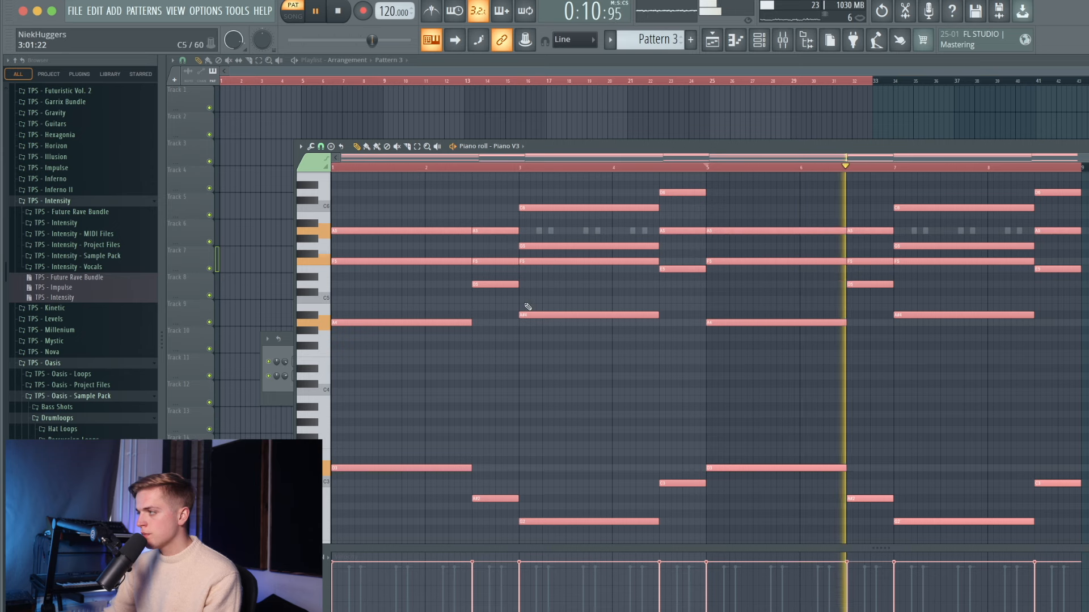
{"action": "key", "text": "ctrl+d"}
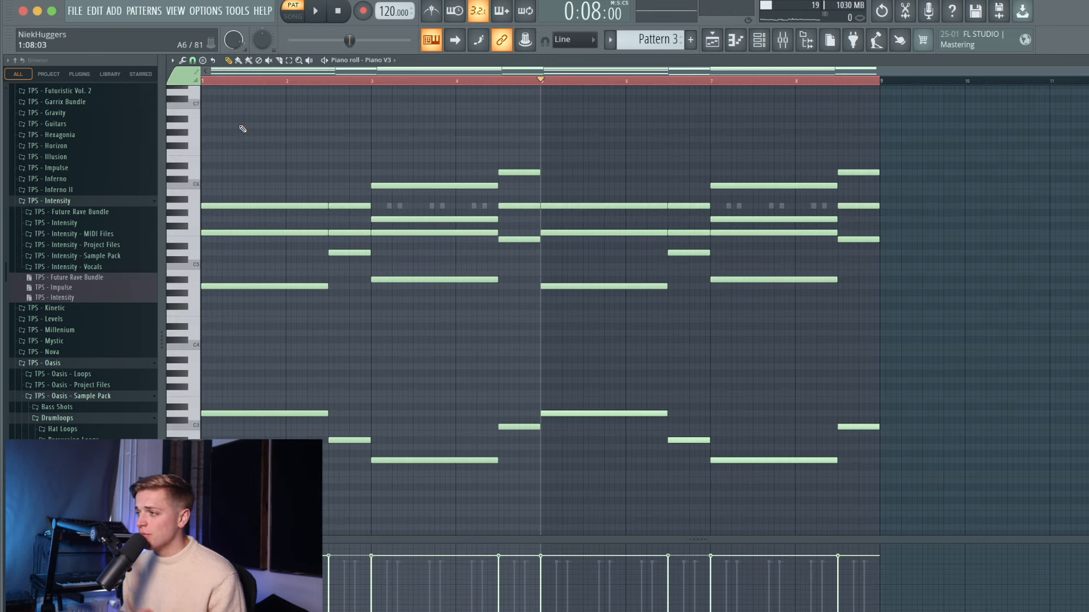
- Select all notes, apply Tools > Strum to the chords, then adjust the Randomize levels knobs
{"action": "left_click_drag", "start_coordinate": [243, 125], "coordinate": [860, 489]}
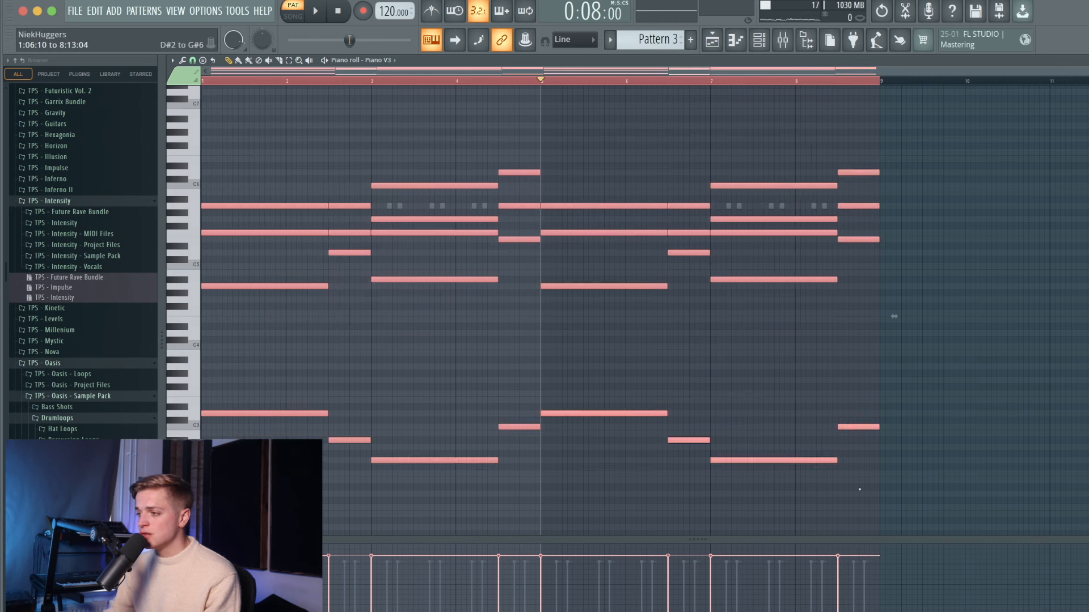
{"action": "left_click", "coordinate": [173, 60]}
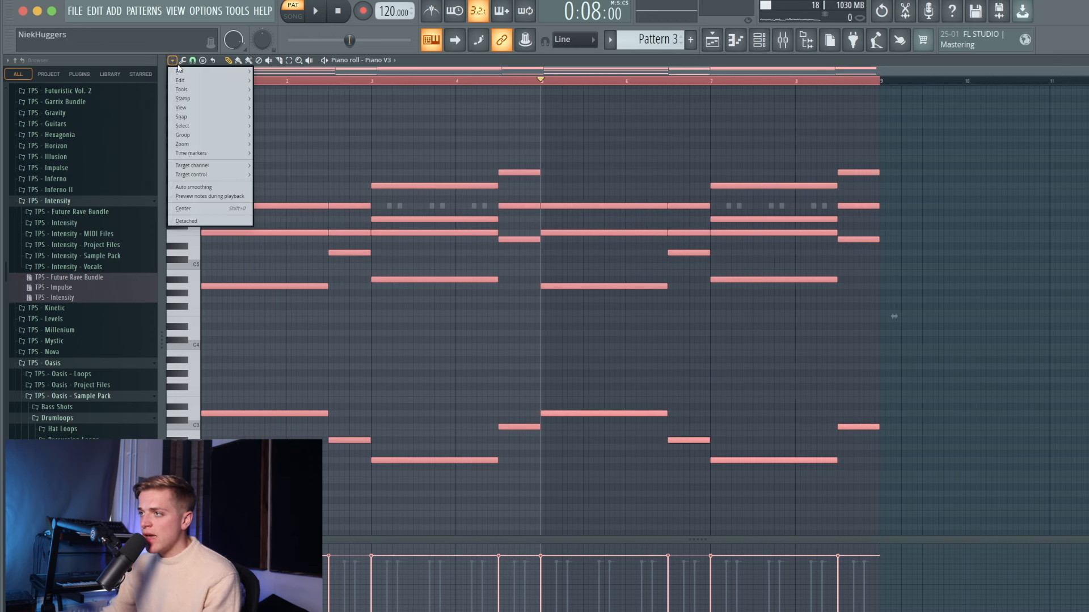
{"action": "mouse_move", "coordinate": [191, 89]}
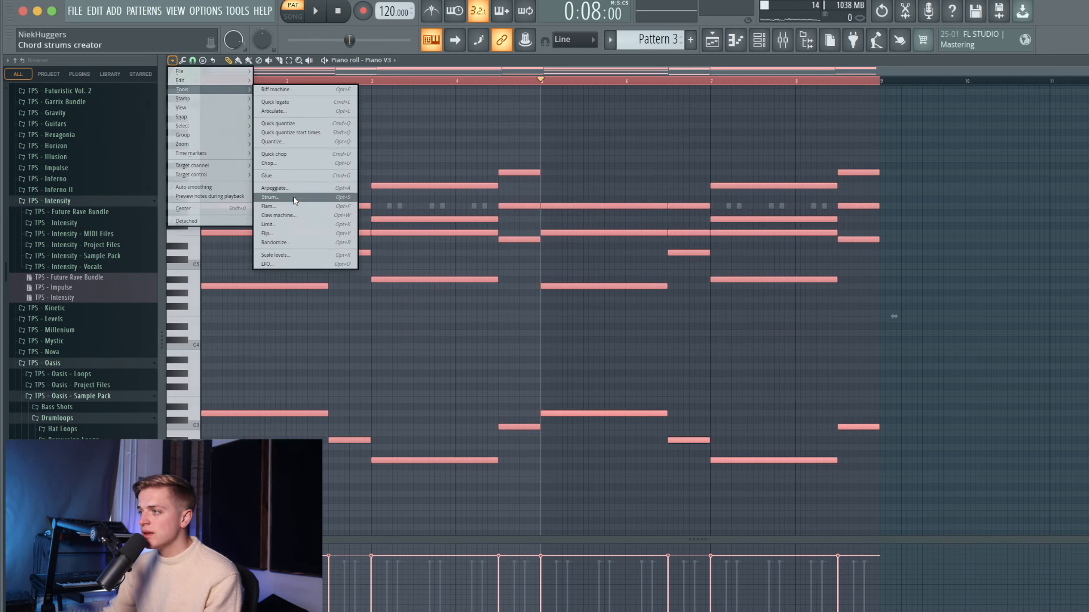
{"action": "left_click", "coordinate": [294, 199]}
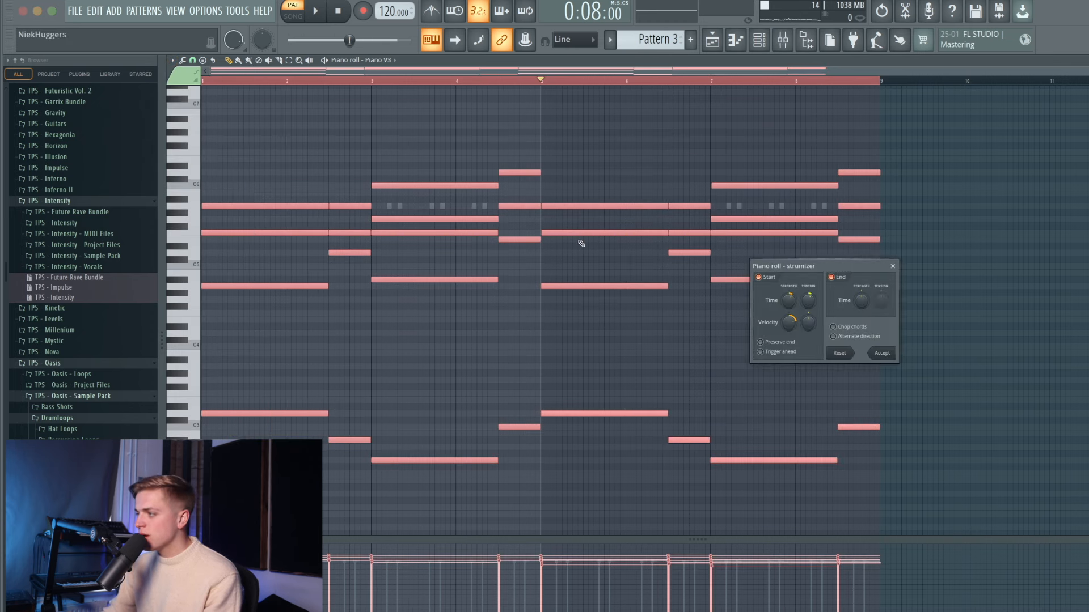
{"action": "left_click", "coordinate": [897, 355]}
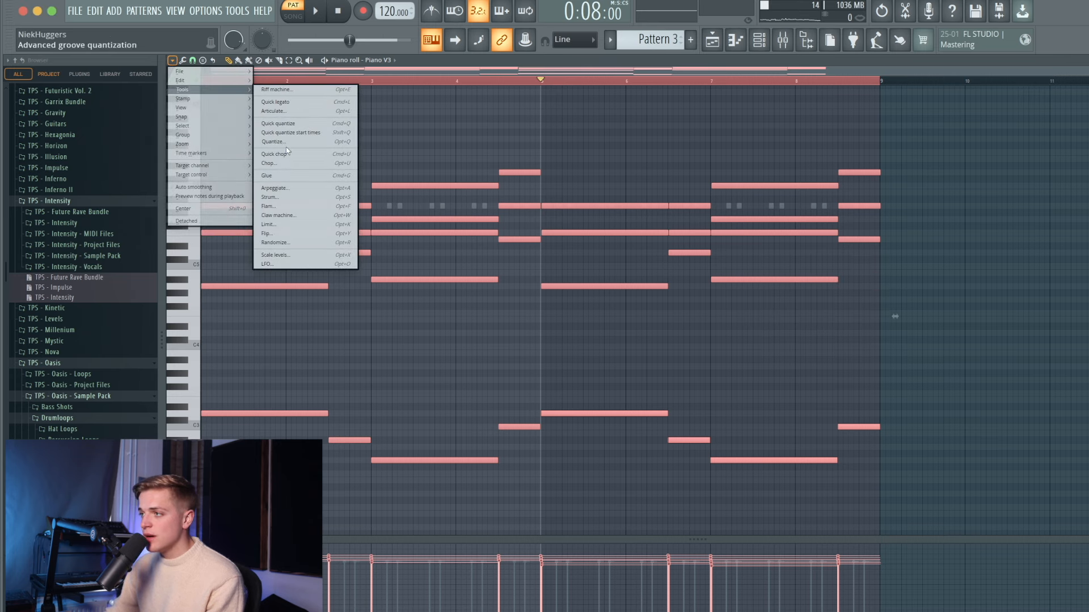
{"action": "left_click", "coordinate": [297, 243]}
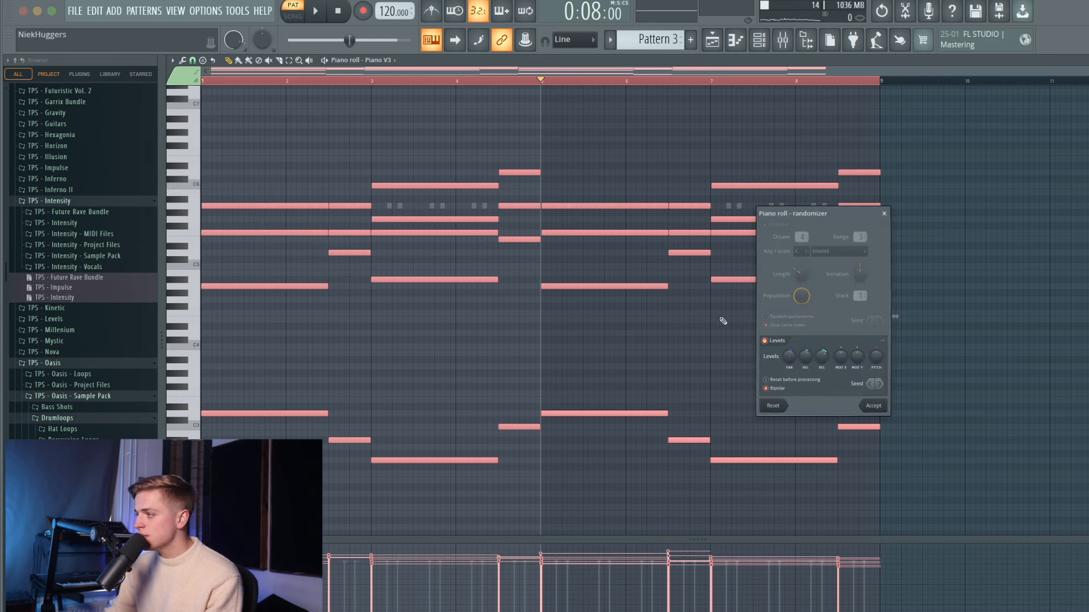
{"action": "left_click_drag", "start_coordinate": [788, 356], "coordinate": [789, 362]}
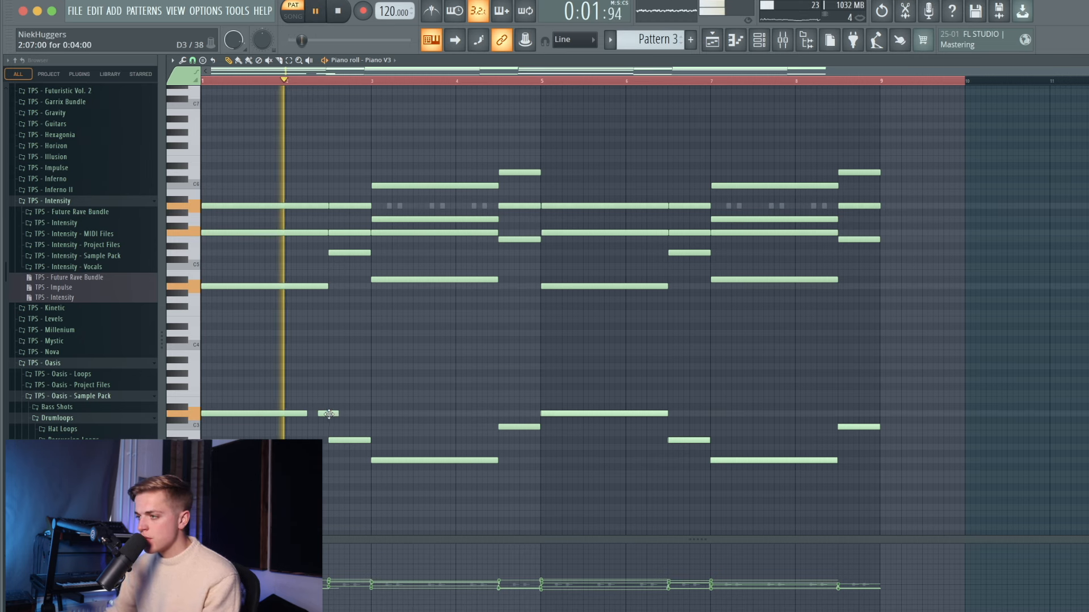
- Shorten the C3 note and the three chord notes at bar 2.5, and lengthen the nearby bass note
{"action": "left_click_drag", "start_coordinate": [337, 414], "coordinate": [331, 418]}
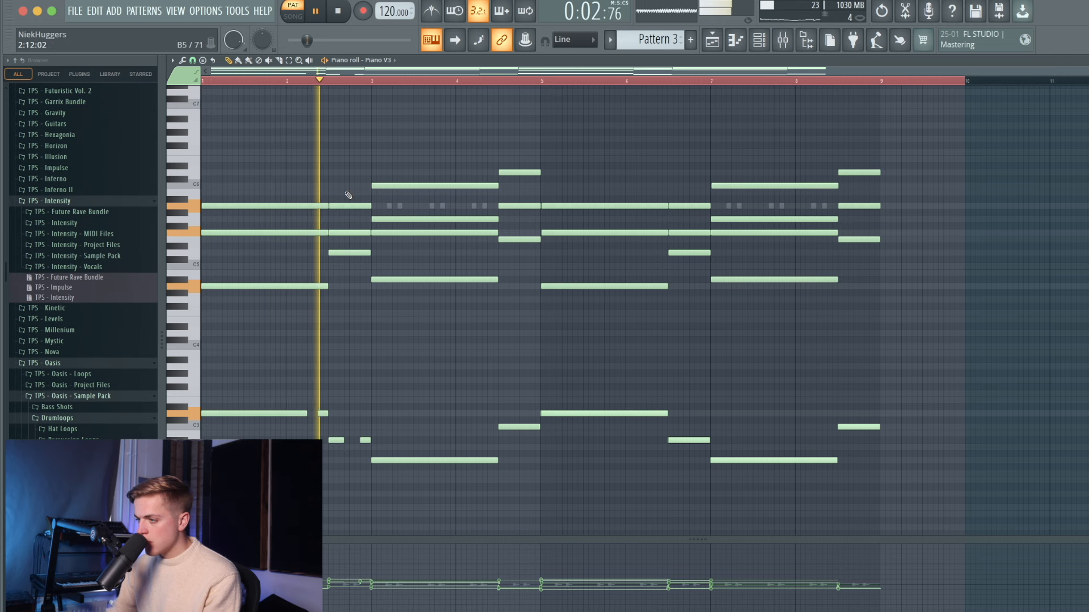
{"action": "key", "text": "space"}
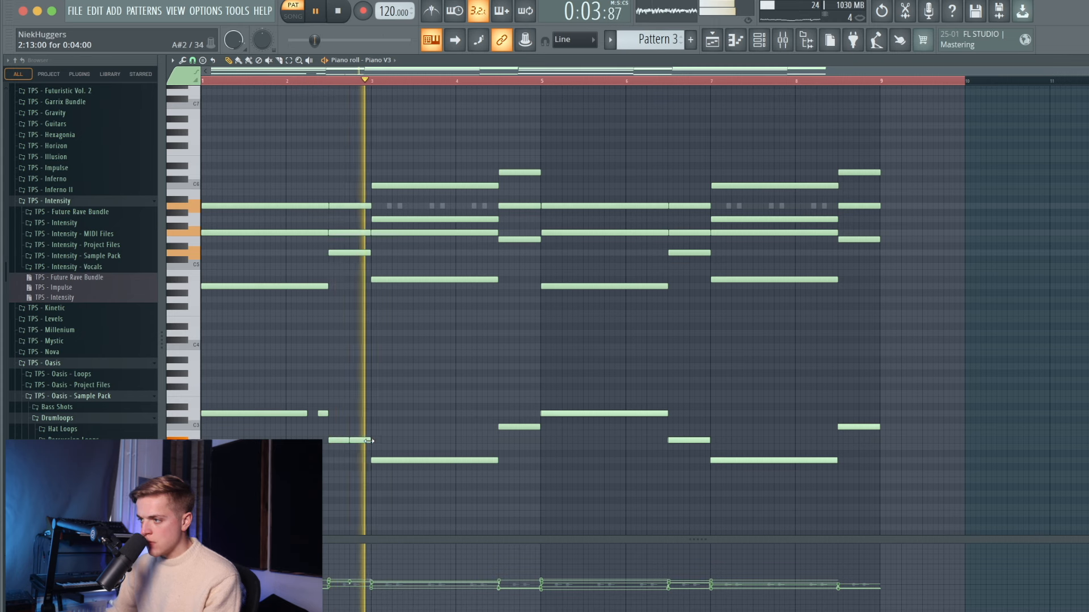
{"action": "left_click_drag", "start_coordinate": [342, 257], "coordinate": [348, 208]}
{"action": "key", "text": "space"}
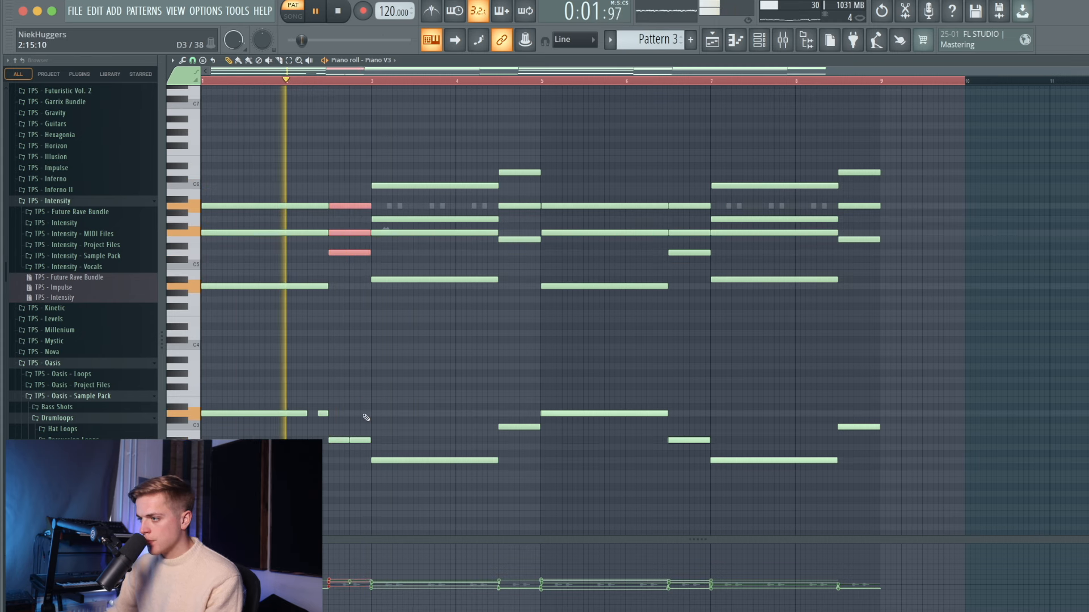
{"action": "left_click_drag", "start_coordinate": [348, 441], "coordinate": [371, 441]}
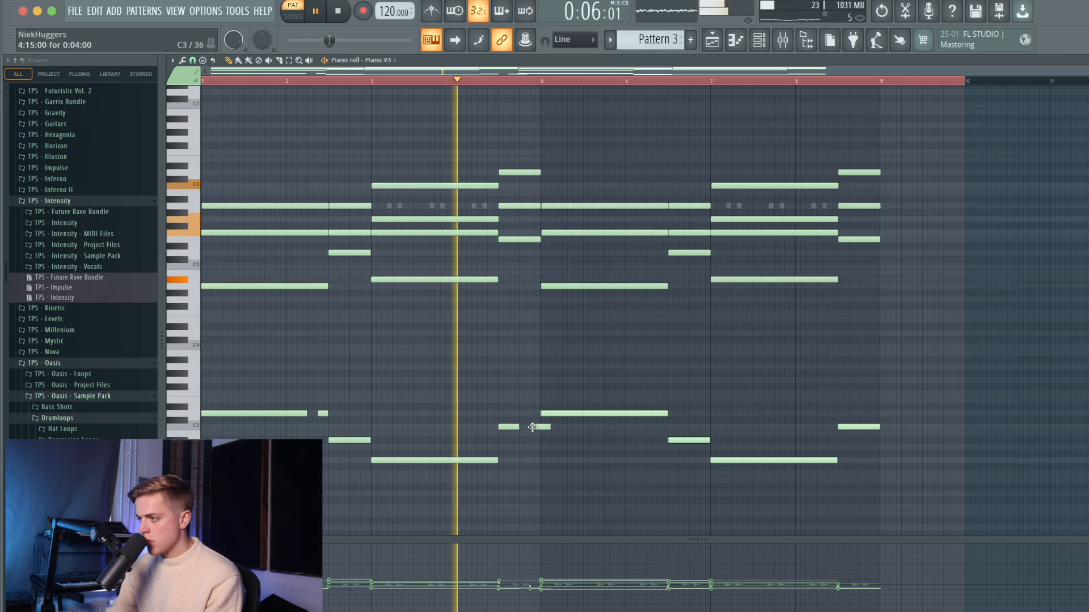
{"action": "key", "text": "space"}
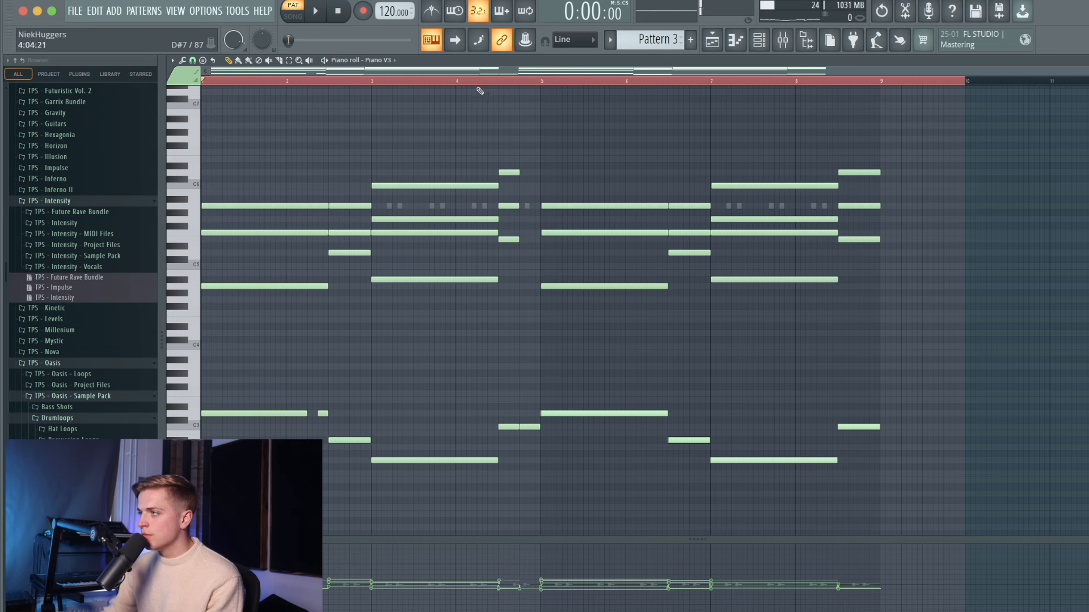
- Move a short note down to C6 and add two passing-chord notes just before bar 5
{"action": "key", "text": "space"}
{"action": "left_click_drag", "start_coordinate": [528, 181], "coordinate": [530, 186]}
{"action": "key", "text": "space"}
{"action": "key", "text": "space"}
{"action": "left_click", "coordinate": [530, 220]}
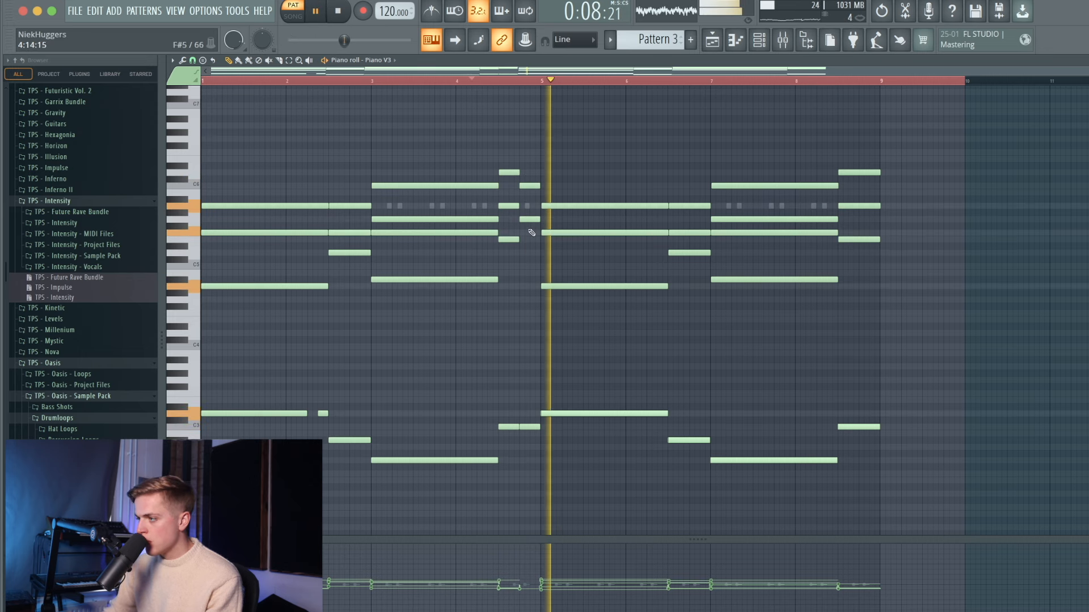
{"action": "left_click", "coordinate": [529, 239]}
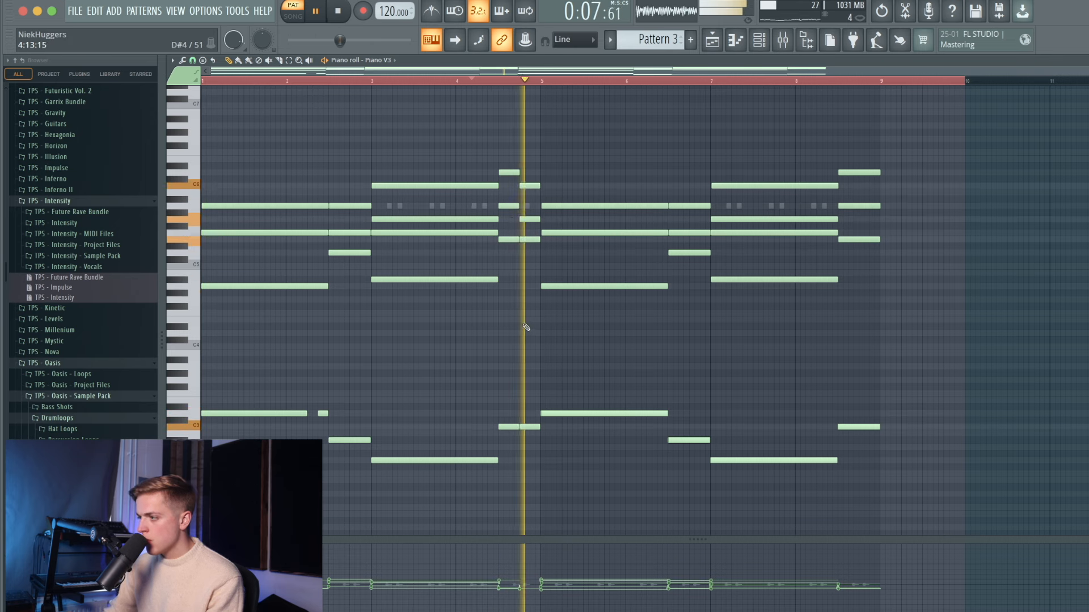
{"action": "key", "text": "space"}
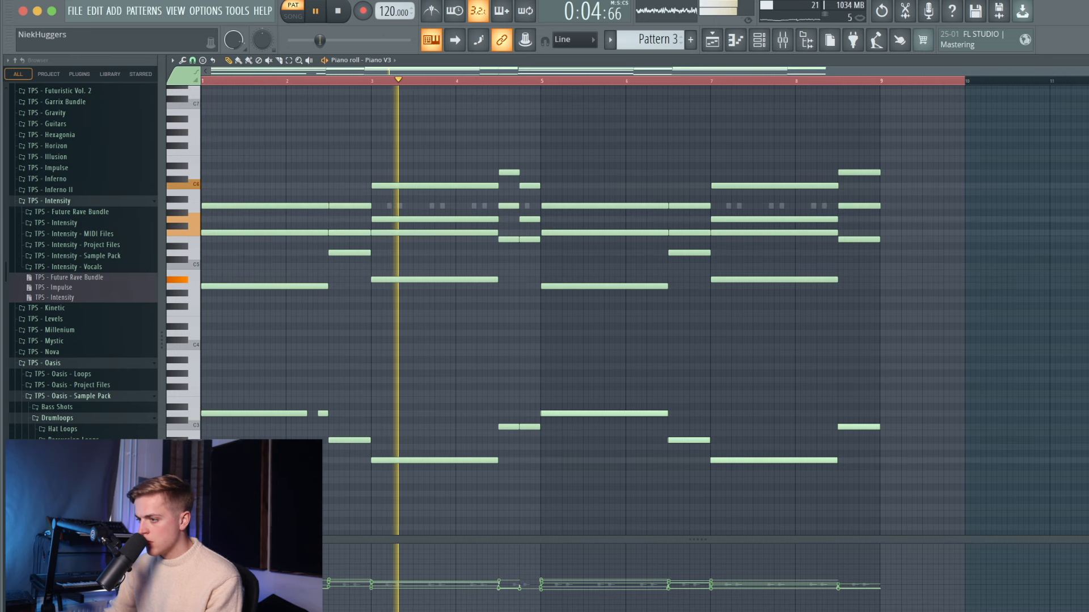
- Show velocities in the event lane and copy the four-note opening chord to bar 5
{"action": "left_click", "coordinate": [221, 567]}
{"action": "left_click", "coordinate": [568, 414], "text": "super"}
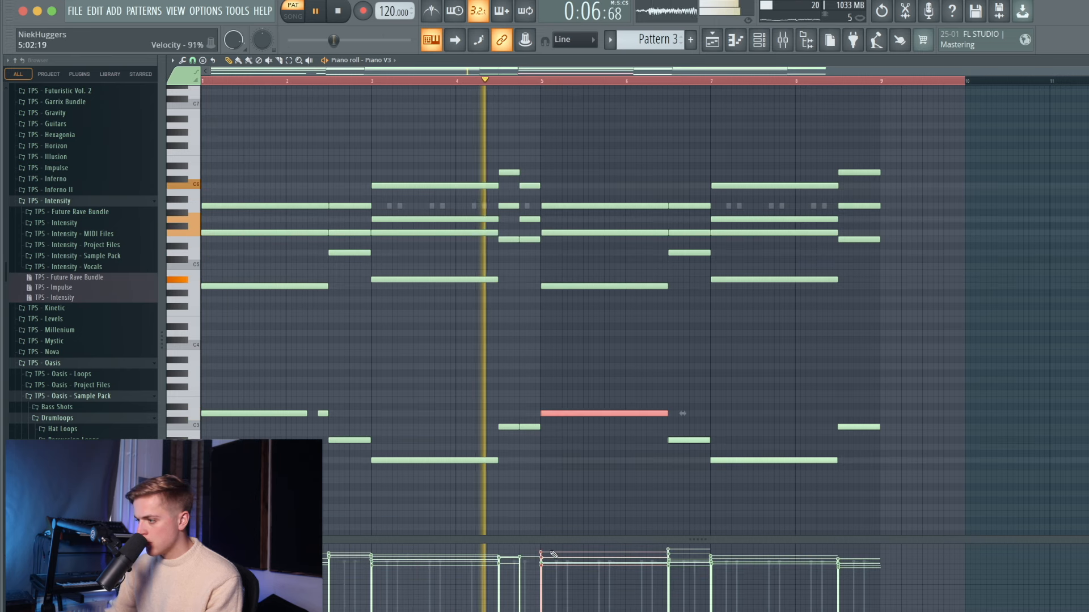
{"action": "left_click_drag", "start_coordinate": [274, 454], "coordinate": [240, 158]}
{"action": "key", "text": "space"}
{"action": "key", "text": "space"}
{"action": "left_click_drag", "start_coordinate": [262, 204], "coordinate": [562, 205]}
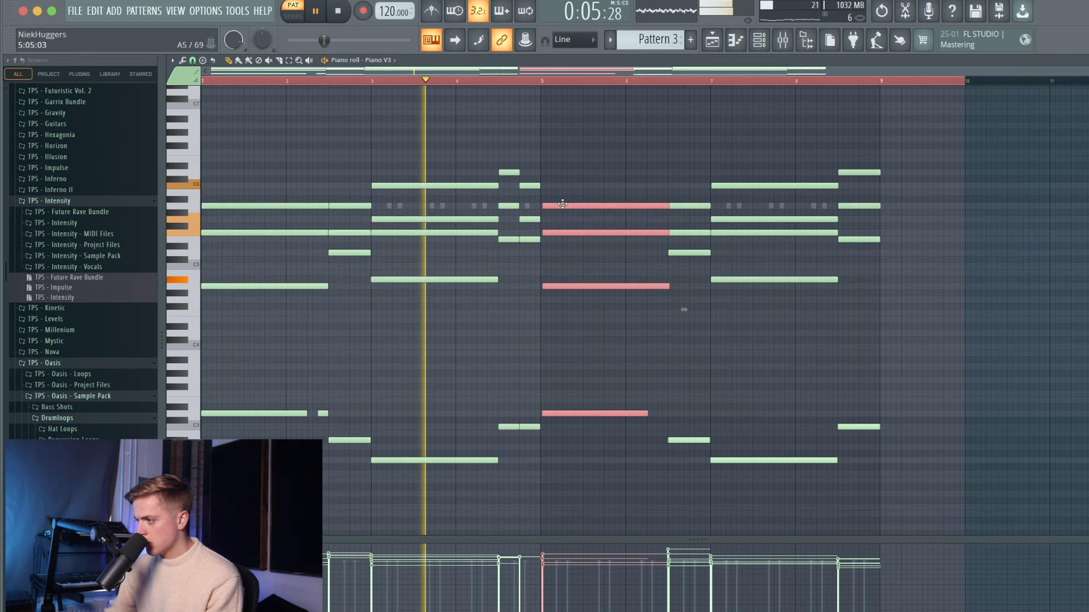
{"action": "scroll", "coordinate": [550, 221], "scroll_direction": "up", "scroll_amount": 10}
{"action": "left_click_drag", "start_coordinate": [564, 416], "coordinate": [557, 416]}
{"action": "scroll", "coordinate": [500, 404], "scroll_direction": "down", "scroll_amount": 10}
{"action": "left_click", "coordinate": [463, 323], "text": "super"}
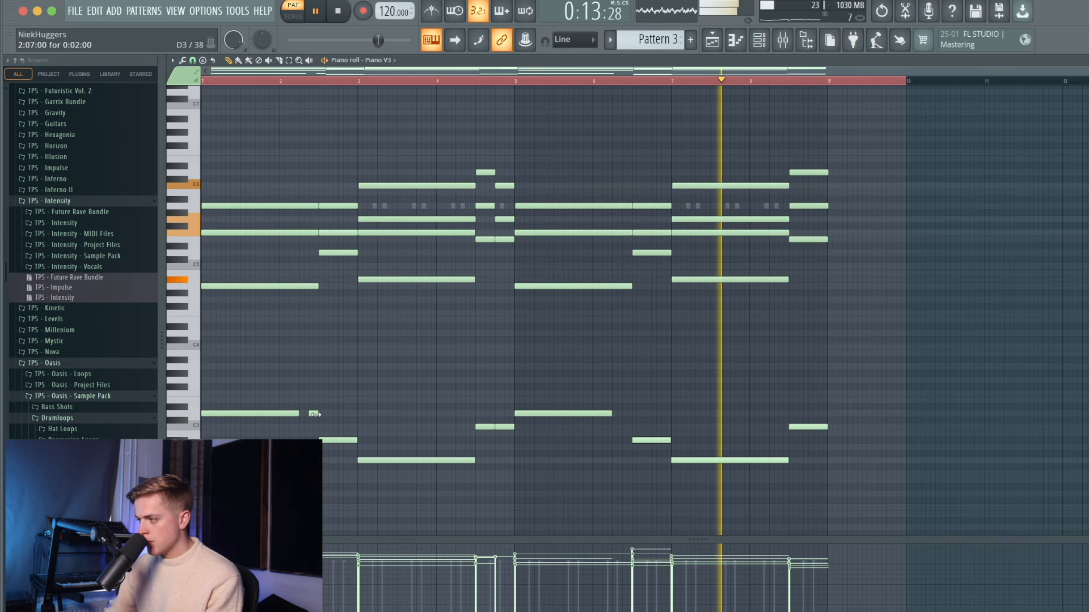
- Lower the velocities of all bass notes and shorten the last bass note near bar 9
{"action": "left_click_drag", "start_coordinate": [918, 358], "coordinate": [202, 495]}
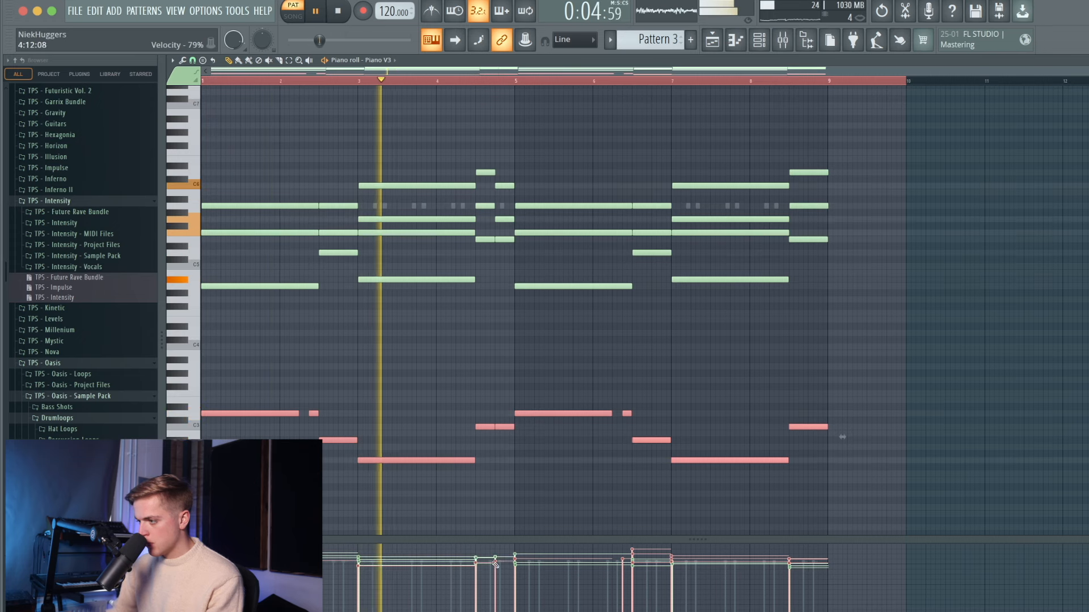
{"action": "left_click_drag", "start_coordinate": [546, 563], "coordinate": [788, 567]}
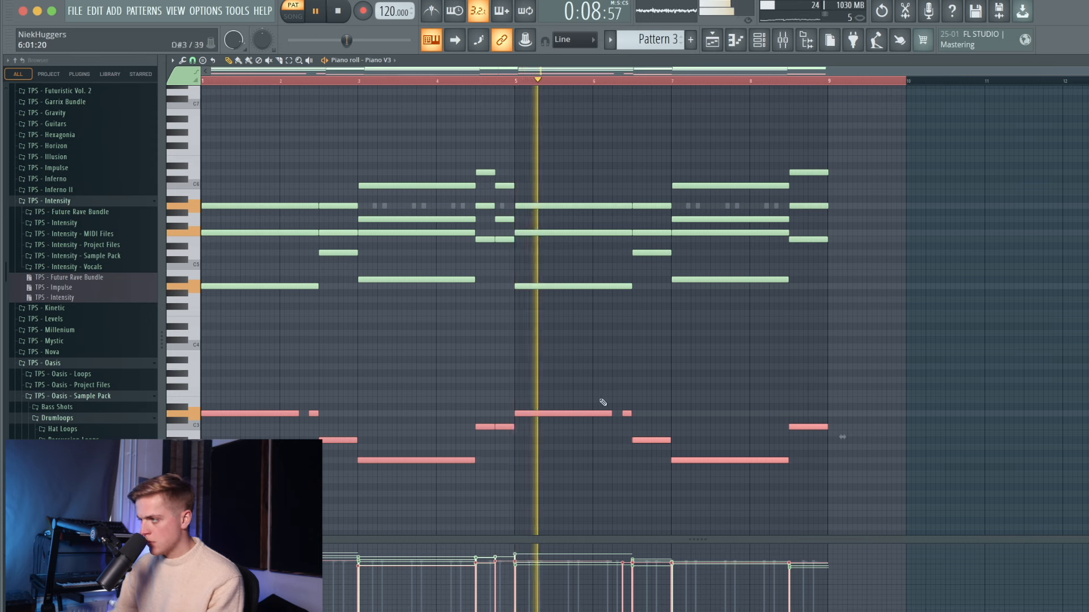
{"action": "right_click", "coordinate": [606, 367]}
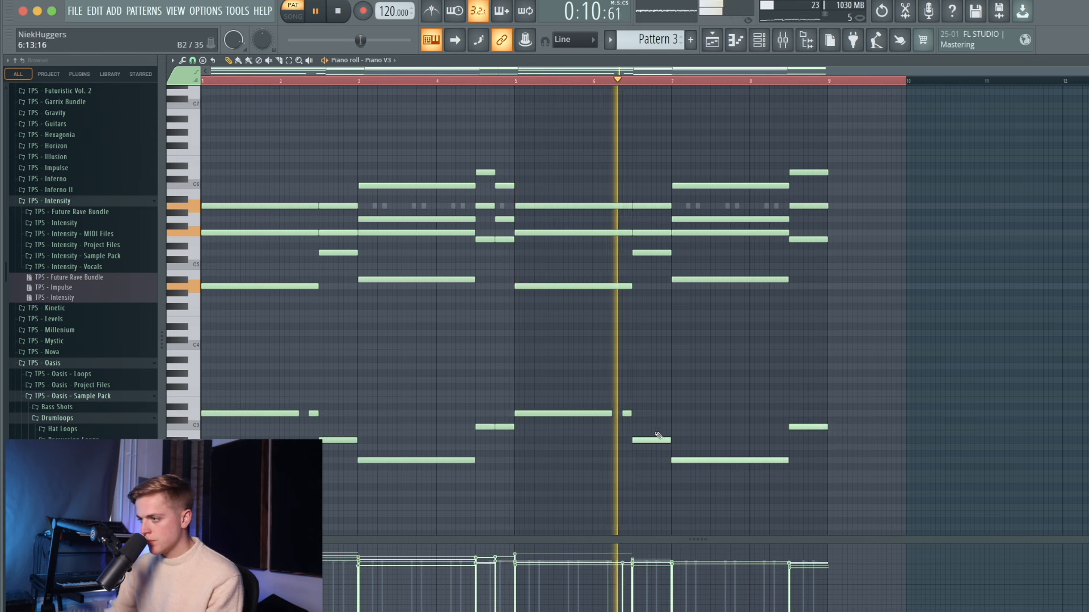
{"action": "left_click_drag", "start_coordinate": [826, 428], "coordinate": [819, 427]}
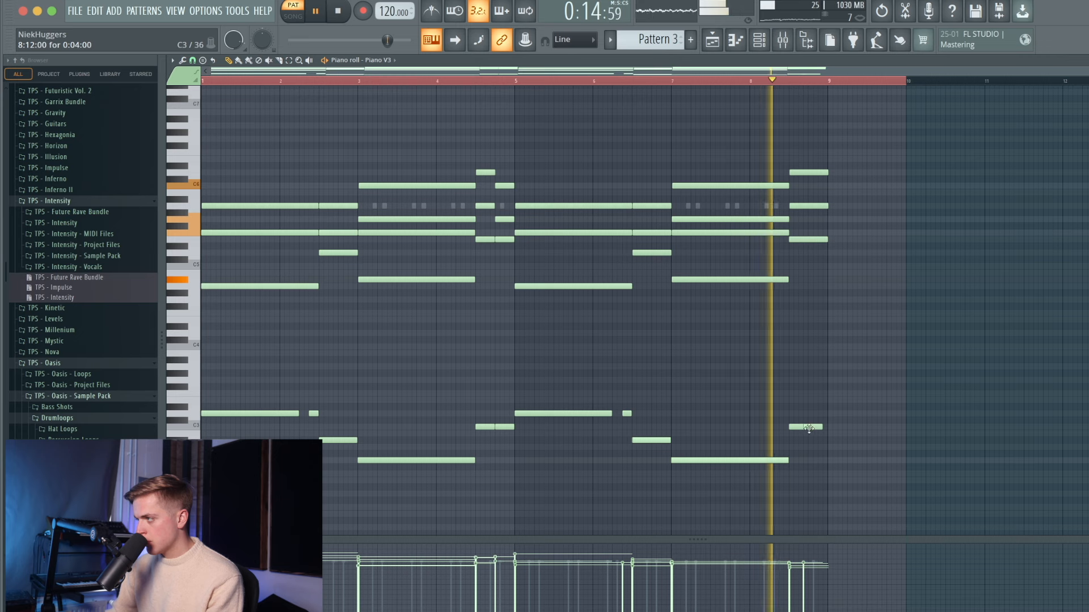
{"action": "key", "text": "space"}
- Delete the bar 8.5–9 chord notes and Shift-drag a copy of the passing chord there
{"action": "left_click_drag", "start_coordinate": [506, 424], "coordinate": [510, 428]}
{"action": "key", "text": "space"}
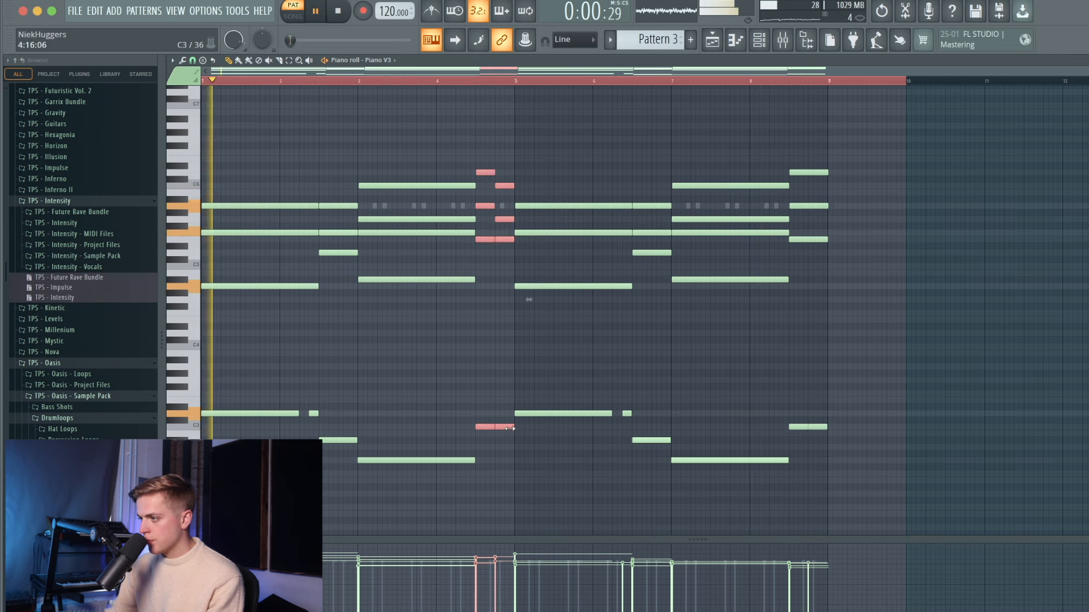
{"action": "left_click_drag", "start_coordinate": [822, 152], "coordinate": [792, 448]}
{"action": "key", "text": "Delete"}
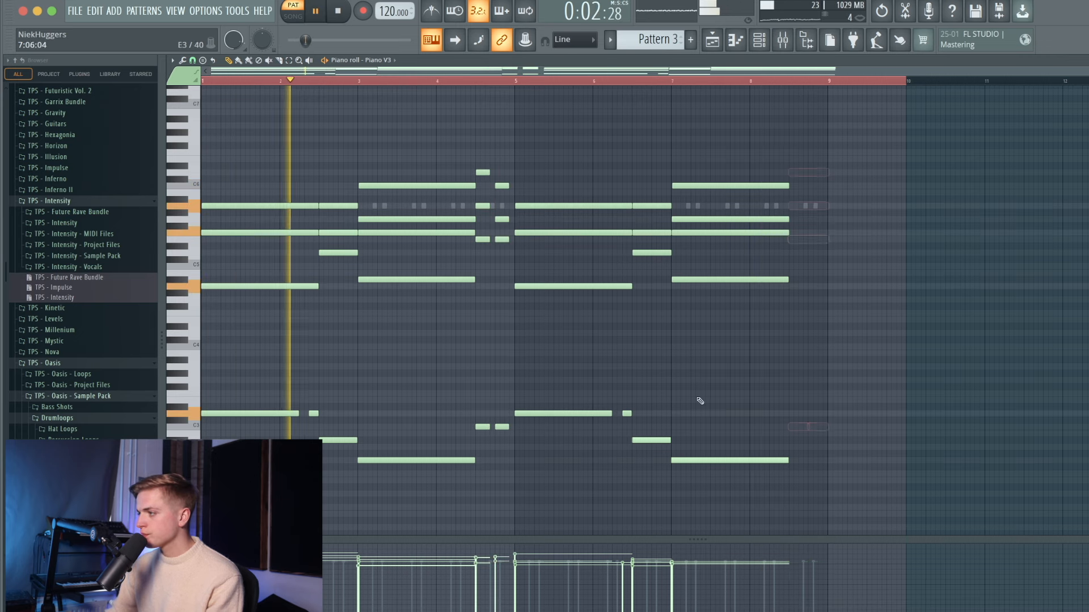
{"action": "left_click_drag", "start_coordinate": [479, 158], "coordinate": [793, 176]}
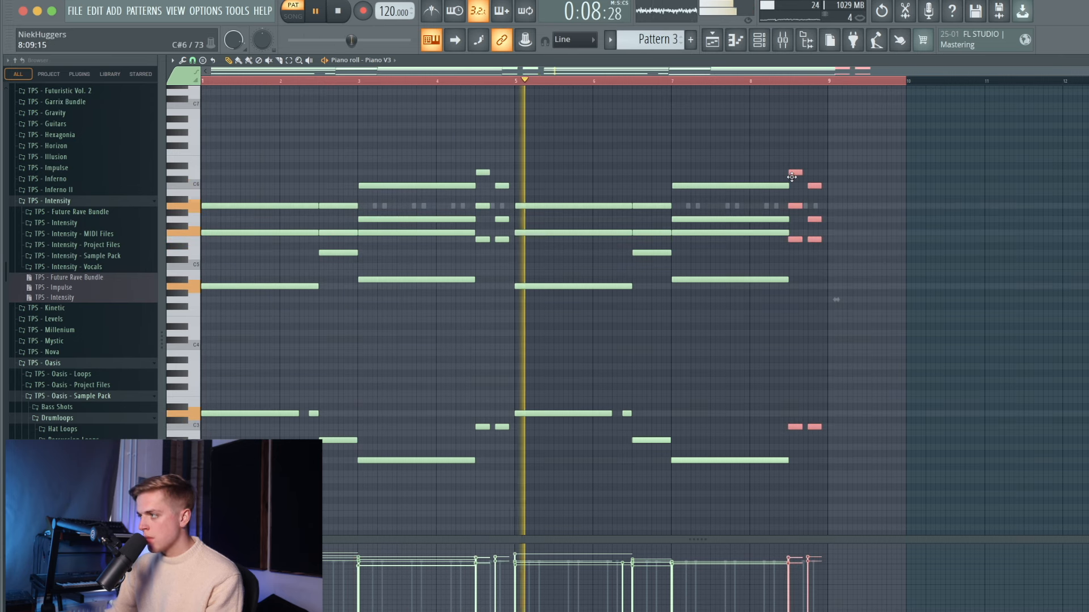
- Clear the note selection and delete the short chord note in bar 2
{"action": "left_click", "coordinate": [567, 192], "text": "super"}
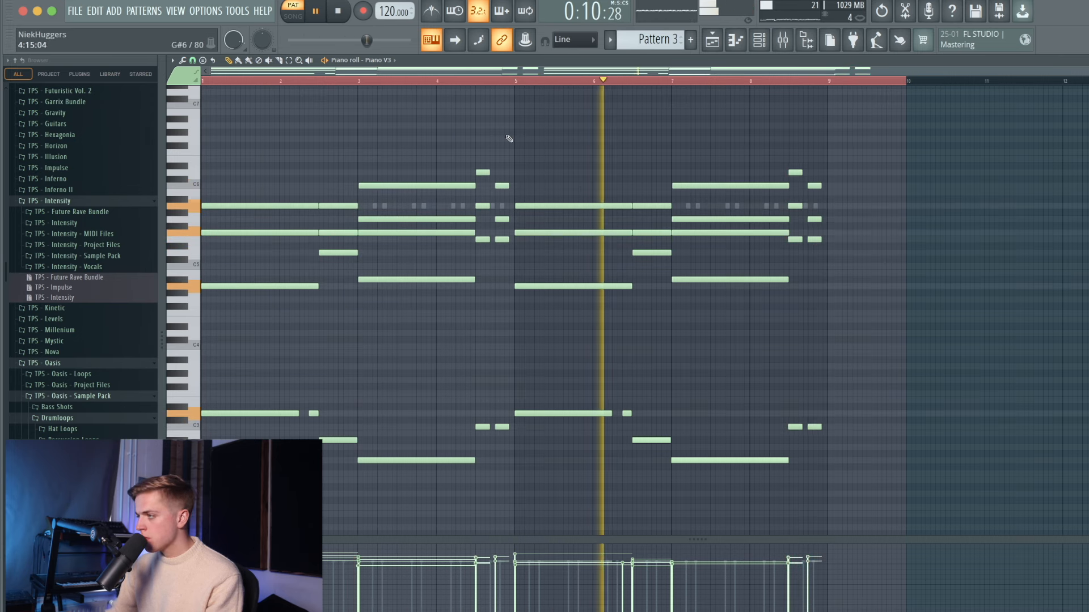
{"action": "key", "text": "super+a"}
{"action": "left_click", "coordinate": [538, 142], "text": "super"}
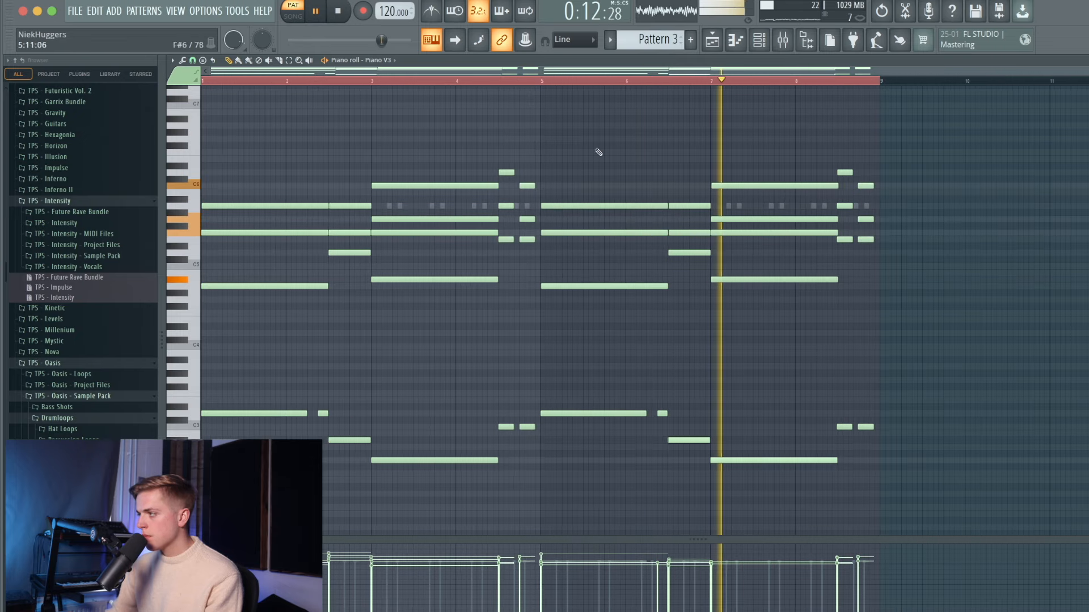
{"action": "key", "text": "space"}
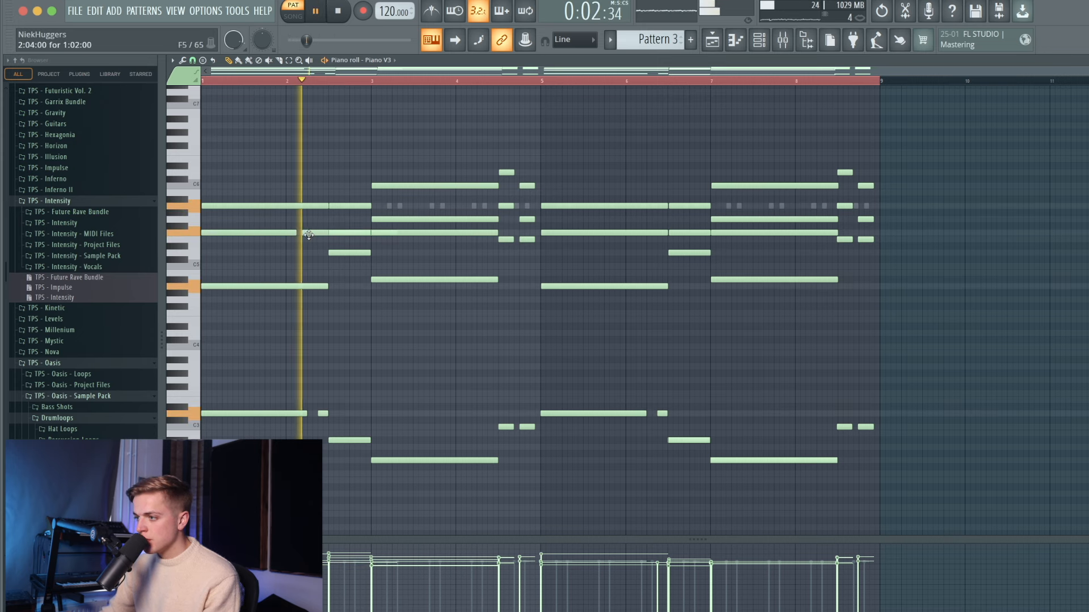
{"action": "right_click", "coordinate": [310, 236]}
{"action": "key", "text": "space"}
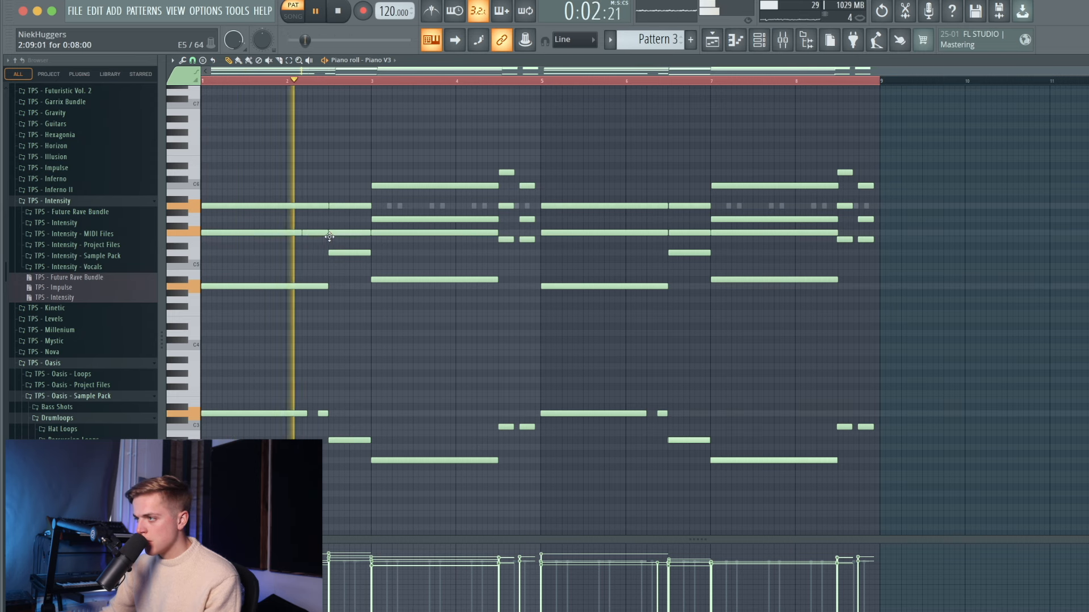
- Split the bar-3 chord note into a long and short note and copy that rhythm into the second half
{"action": "left_click_drag", "start_coordinate": [497, 233], "coordinate": [461, 233]}
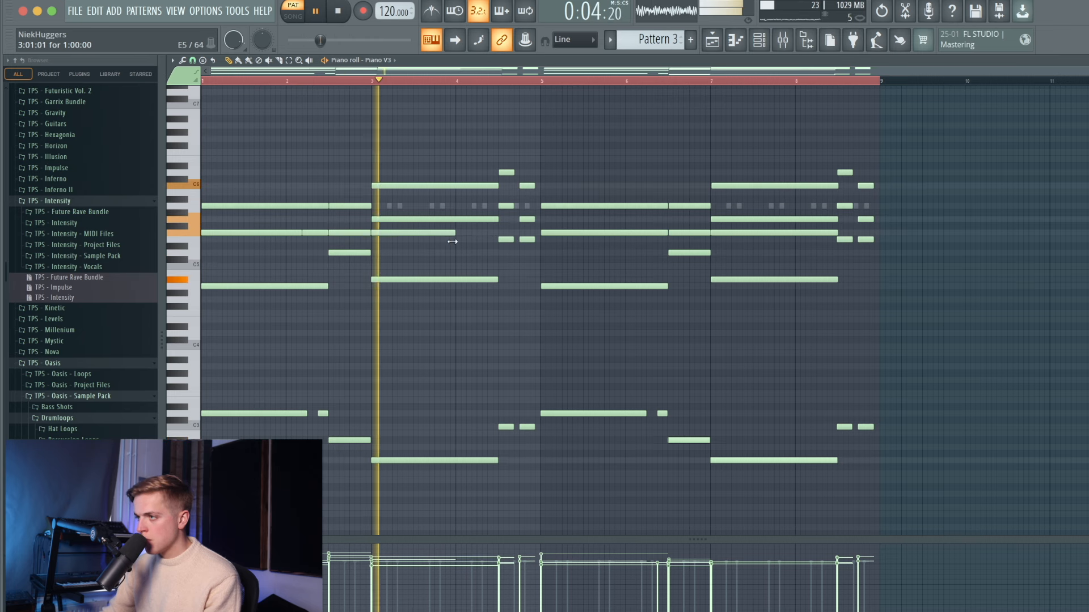
{"action": "left_click", "coordinate": [476, 233]}
{"action": "left_click_drag", "start_coordinate": [540, 233], "coordinate": [487, 233]}
{"action": "key", "text": "space"}
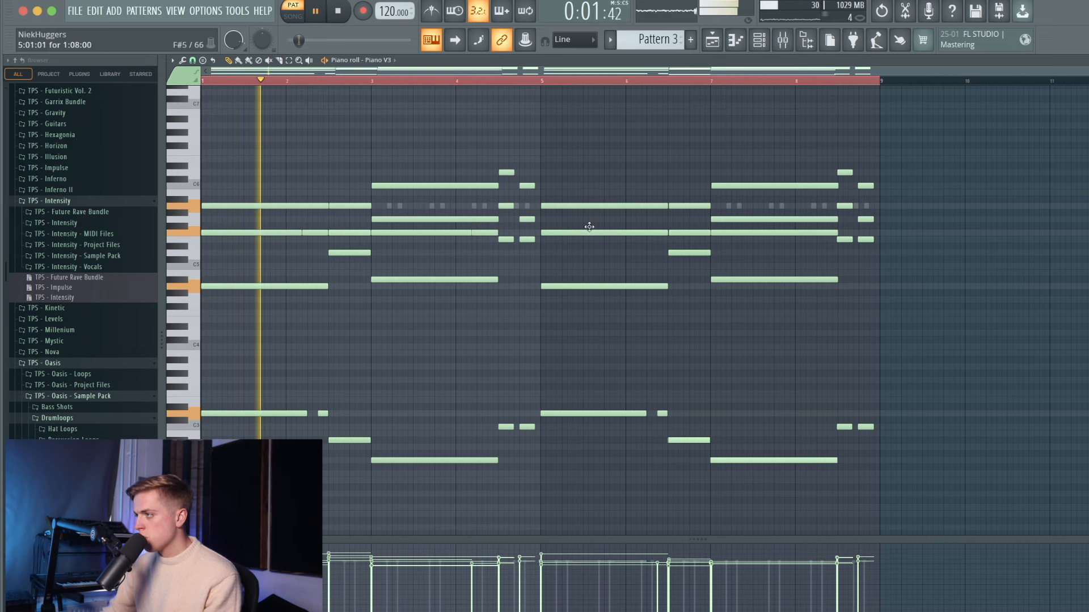
{"action": "left_click_drag", "start_coordinate": [537, 233], "coordinate": [599, 237]}
- Add a high F6 note at the end of bar 8, moved one step later
{"action": "scroll", "coordinate": [549, 232], "scroll_direction": "up", "scroll_amount": 5}
{"action": "scroll", "coordinate": [600, 237], "scroll_direction": "down", "scroll_amount": 5}
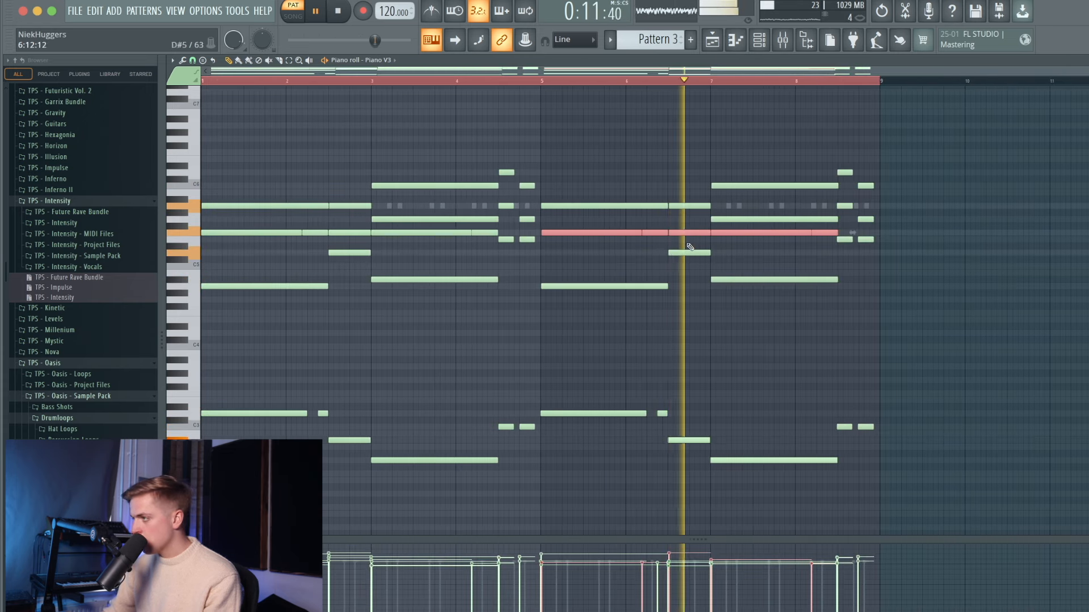
{"action": "scroll", "coordinate": [689, 245], "scroll_direction": "up", "scroll_amount": 5}
{"action": "scroll", "coordinate": [646, 245], "scroll_direction": "down", "scroll_amount": 5}
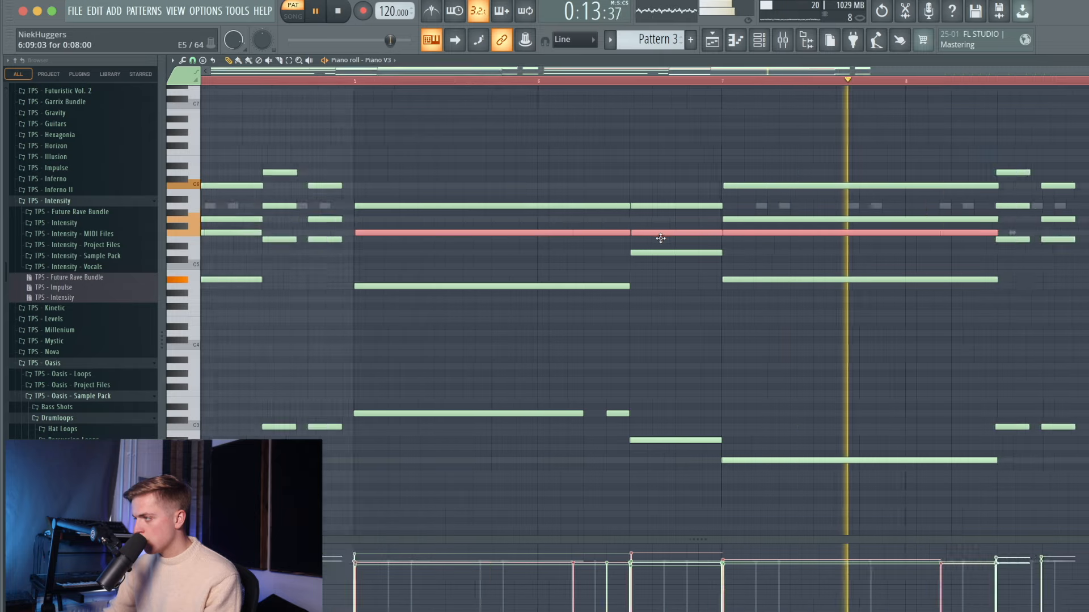
{"action": "key", "text": "space"}
{"action": "left_click", "coordinate": [856, 151]}
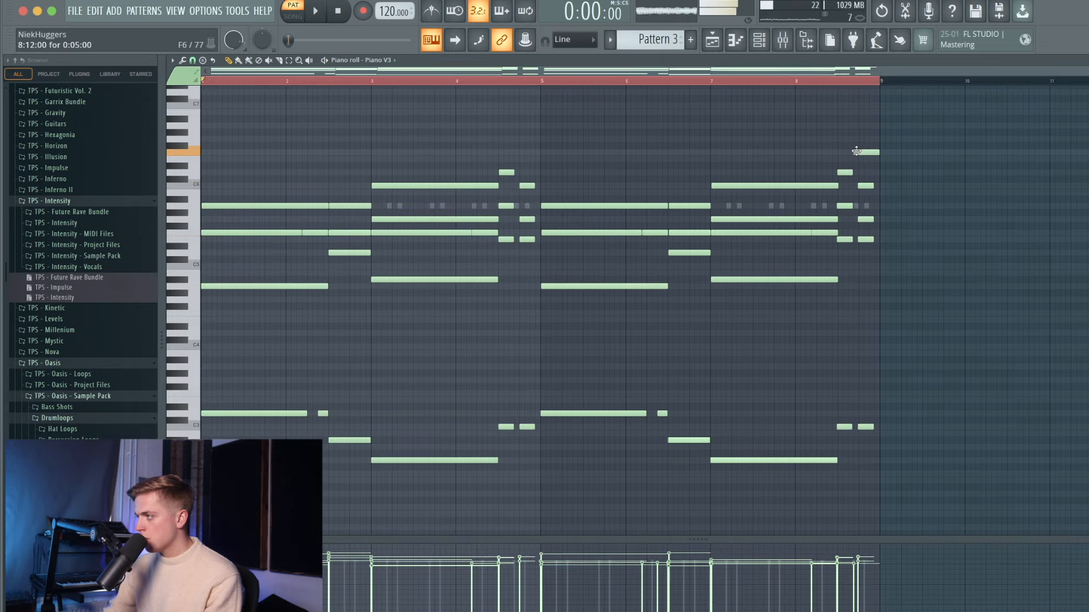
{"action": "left_click", "coordinate": [832, 84]}
{"action": "key", "text": "space"}
{"action": "left_click_drag", "start_coordinate": [855, 152], "coordinate": [862, 160]}
{"action": "key", "text": "space"}
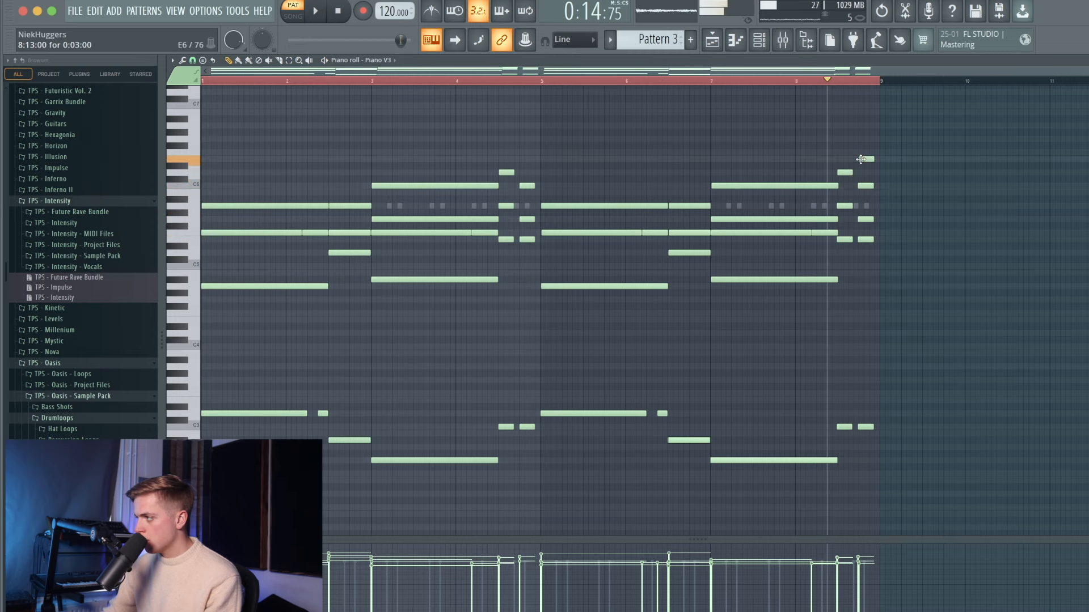
- Restore the deleted note, add a short G4 note and remove the short F4 note
{"action": "key", "text": "ctrl+z"}
{"action": "key", "text": "ctrl+a"}
{"action": "right_click", "coordinate": [354, 153]}
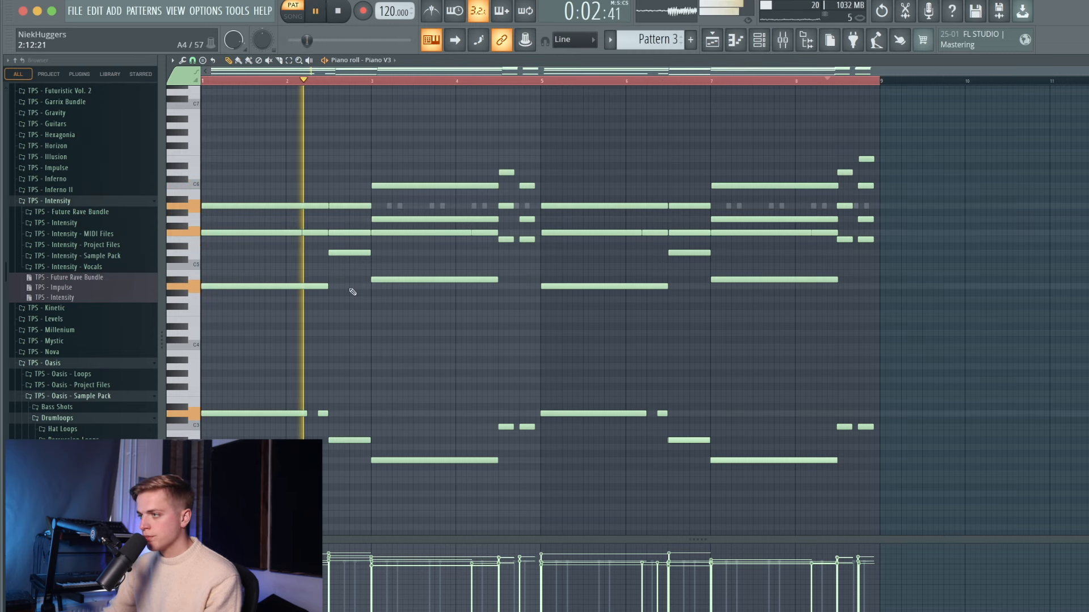
{"action": "left_click", "coordinate": [357, 300]}
{"action": "key", "text": "space"}
{"action": "right_click", "coordinate": [358, 308]}
{"action": "key", "text": "space"}
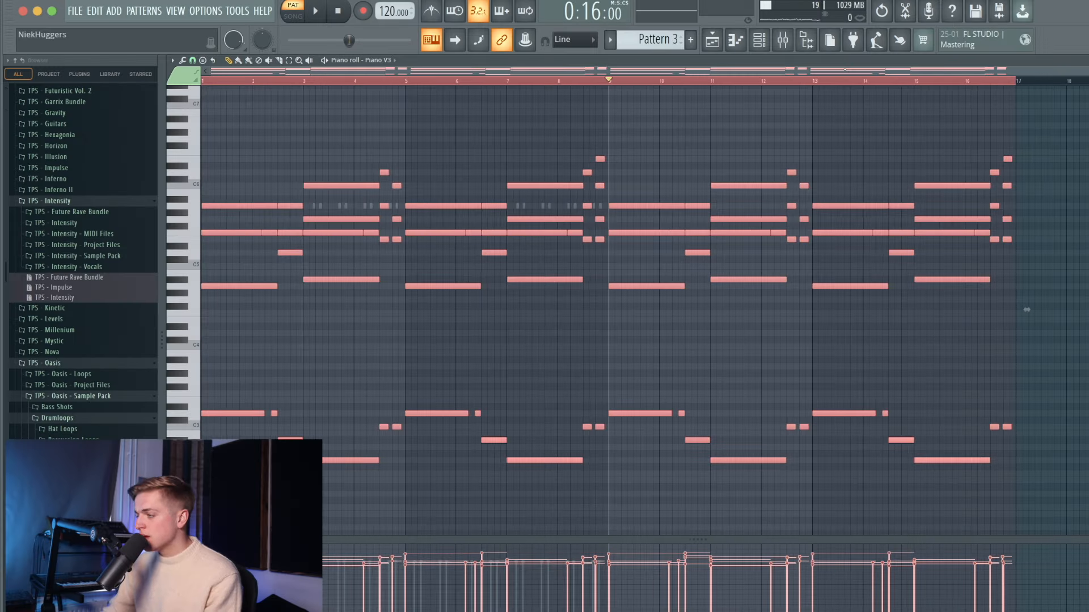
- Duplicate the 16-bar chord and bass progression into bars 17–32 with Ctrl+B and play all 32 bars
{"action": "key", "text": "super+b"}
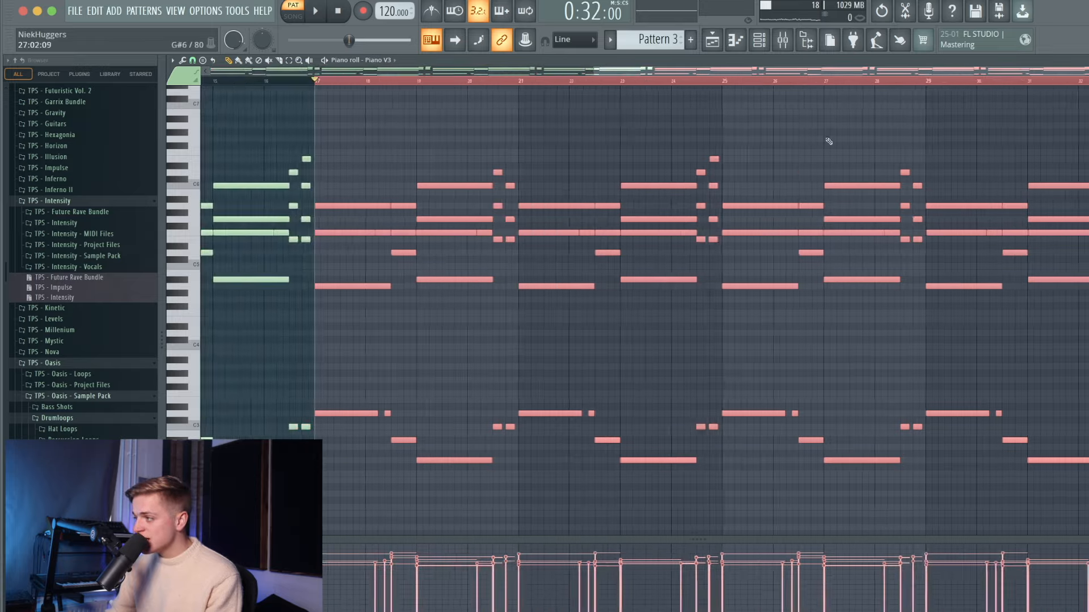
{"action": "scroll", "coordinate": [734, 155], "scroll_direction": "down", "scroll_amount": 3}
{"action": "key", "text": "super+a"}
{"action": "key", "text": "super+d"}
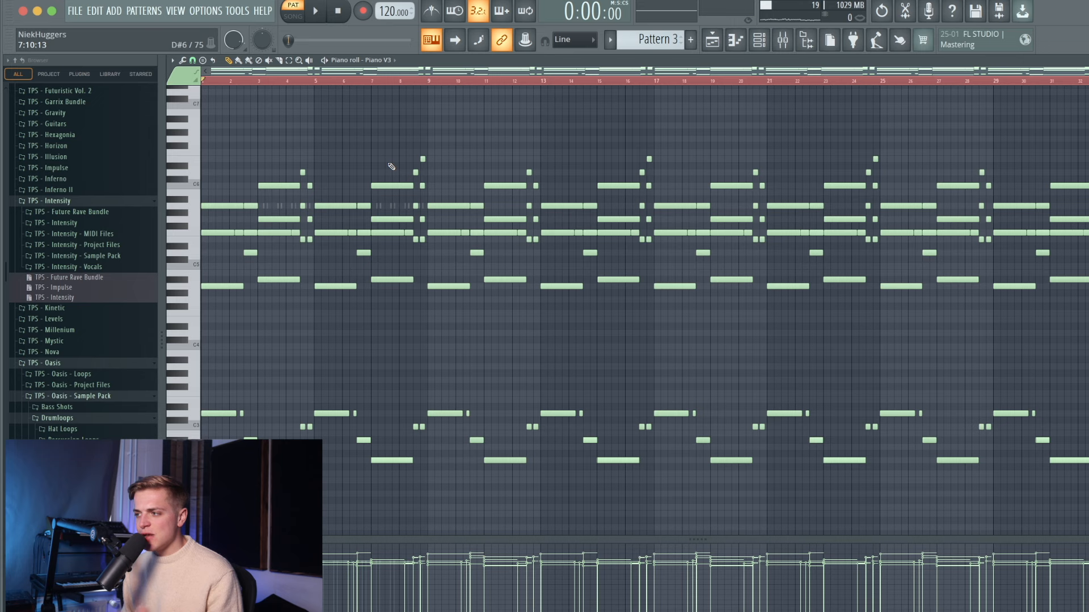
{"action": "key", "text": "space"}
{"action": "scroll", "coordinate": [393, 159], "scroll_direction": "down", "scroll_amount": 1}
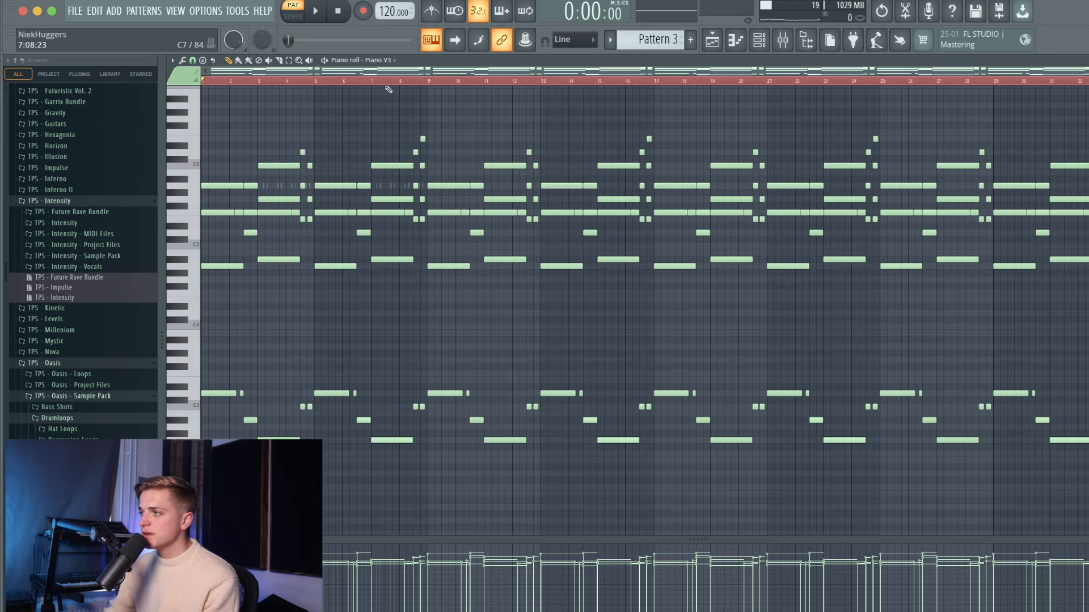
{"action": "scroll", "coordinate": [446, 176], "scroll_direction": "up", "scroll_amount": 6, "text": "ctrl"}
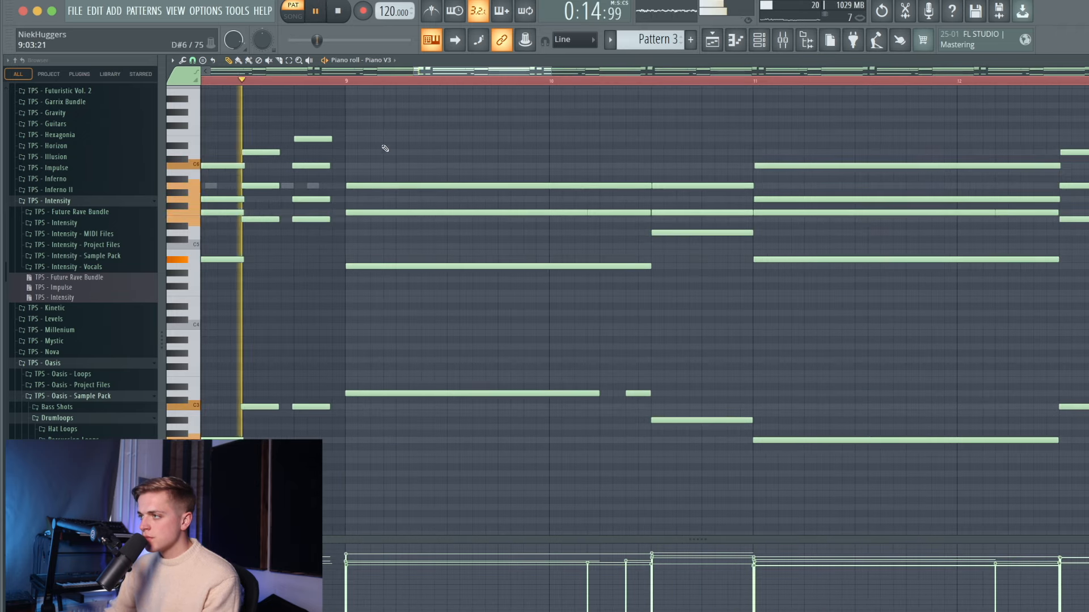
- Draw the opening melody at bar 9: a long note, a short G6, and a lengthened follow-up note
{"action": "mouse_move", "coordinate": [356, 137]}
{"action": "left_mouse_down"}
{"action": "mouse_move", "coordinate": [351, 120]}
{"action": "mouse_move", "coordinate": [353, 138]}
{"action": "left_mouse_up"}
{"action": "key", "text": "space"}
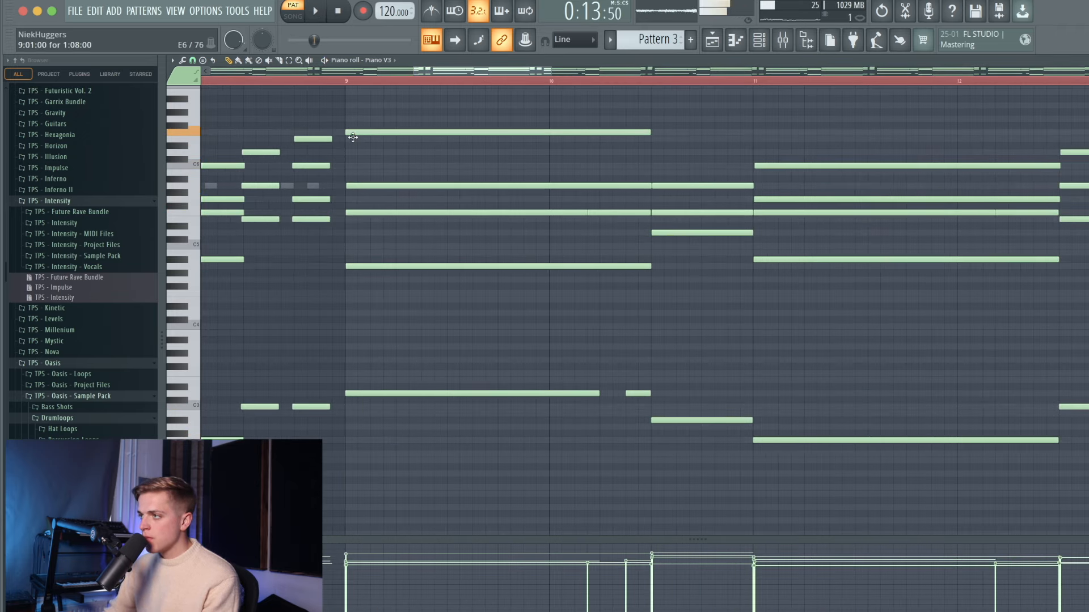
{"action": "scroll", "coordinate": [353, 138], "scroll_direction": "down", "scroll_amount": 1, "text": "ctrl"}
{"action": "scroll", "coordinate": [360, 140], "scroll_direction": "down", "scroll_amount": 5, "text": "ctrl"}
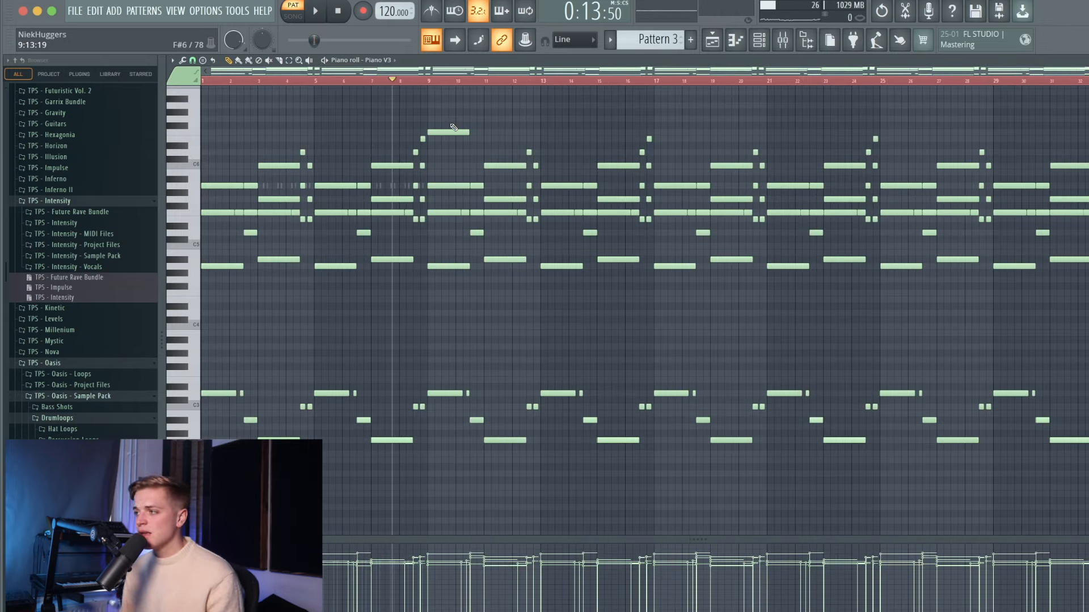
{"action": "scroll", "coordinate": [454, 127], "scroll_direction": "up", "scroll_amount": 5, "text": "ctrl"}
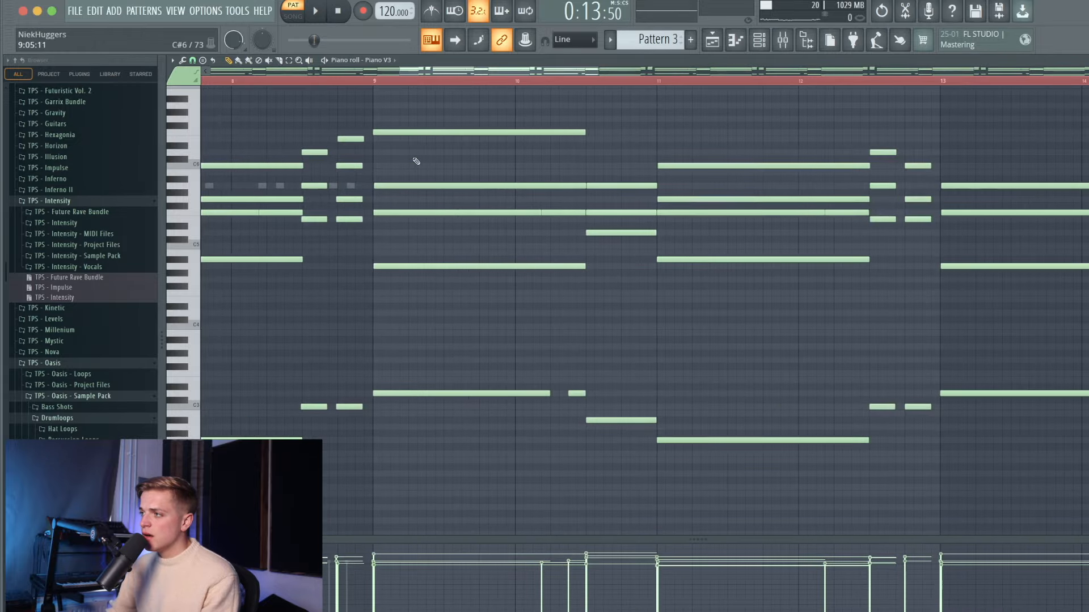
{"action": "scroll", "coordinate": [366, 164], "scroll_direction": "down", "scroll_amount": 2, "text": "ctrl"}
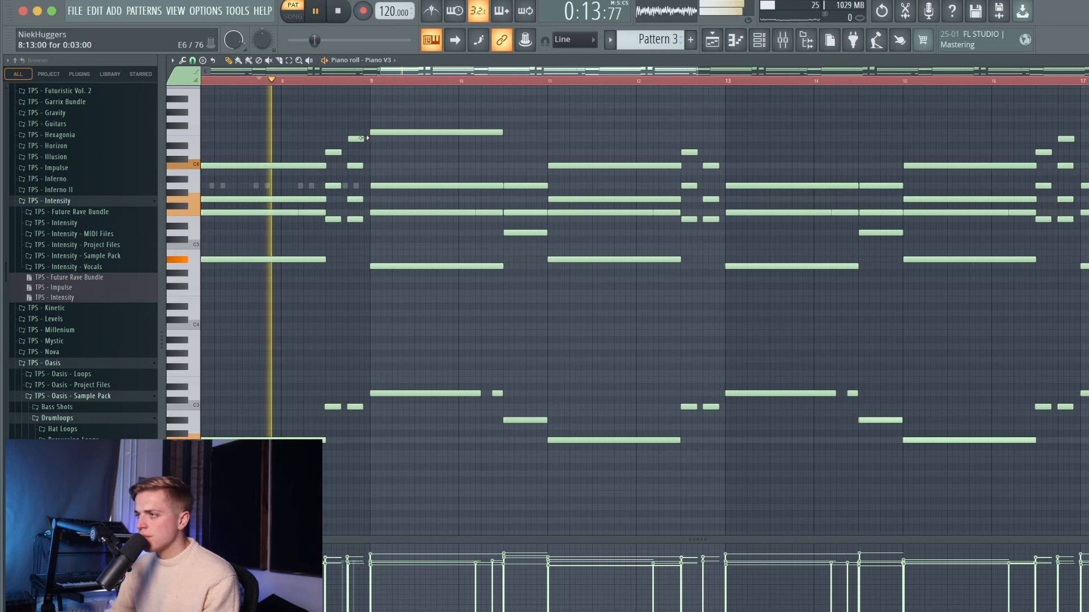
{"action": "left_click", "coordinate": [390, 119]}
{"action": "key", "text": "space"}
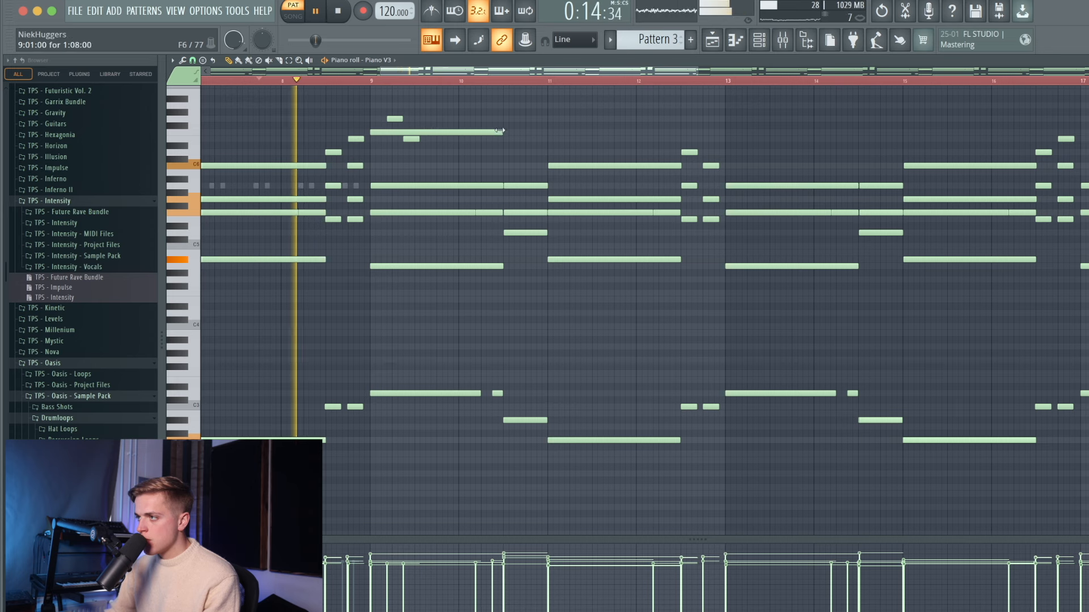
{"action": "left_click", "coordinate": [437, 132]}
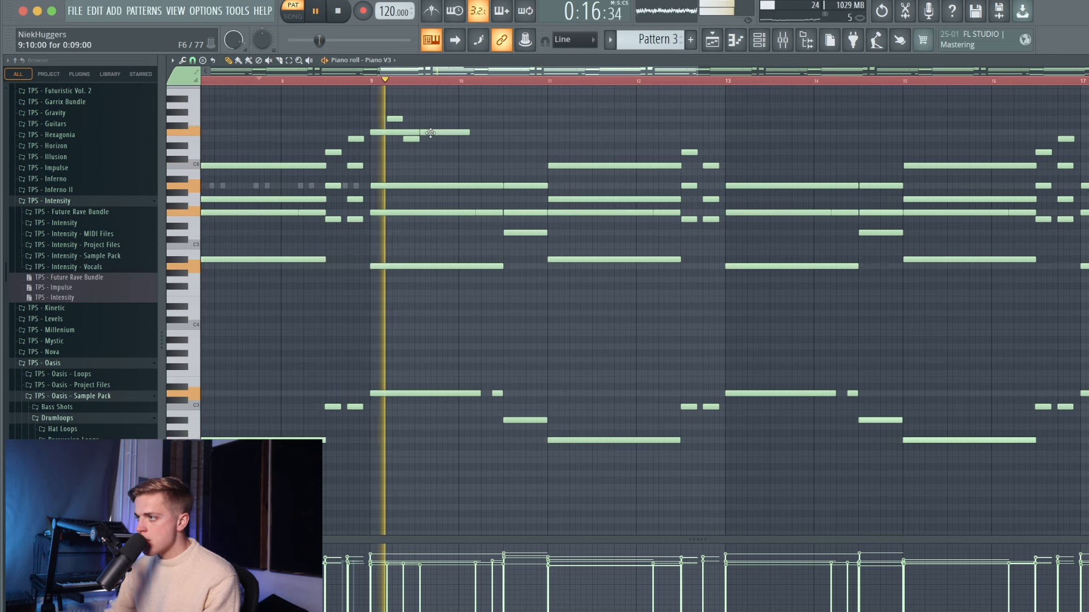
{"action": "left_click_drag", "start_coordinate": [444, 133], "coordinate": [497, 133]}
- Add and lengthen the next melody note, deleting an unwanted note and a trial B5 note
{"action": "left_click", "coordinate": [518, 152]}
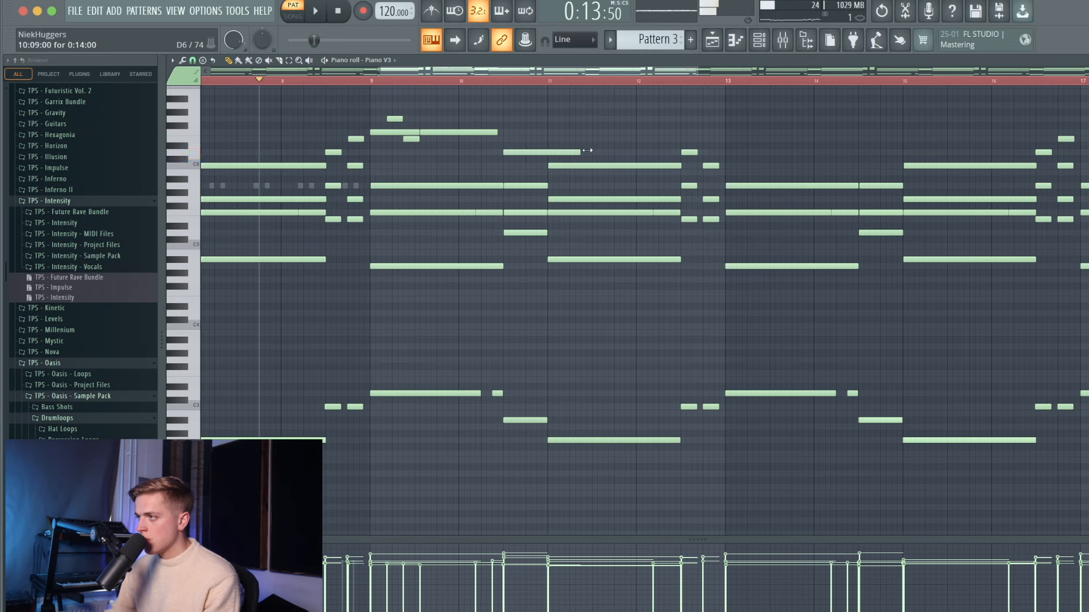
{"action": "scroll", "coordinate": [454, 134], "scroll_direction": "down", "scroll_amount": 5}
{"action": "scroll", "coordinate": [453, 132], "scroll_direction": "up", "scroll_amount": 6}
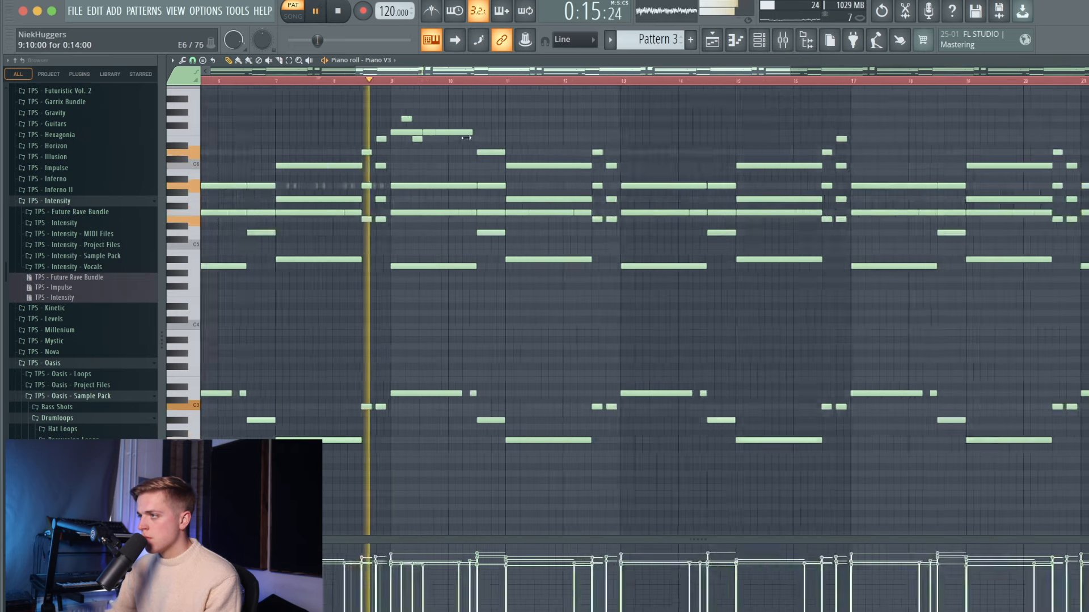
{"action": "scroll", "coordinate": [449, 129], "scroll_direction": "down", "scroll_amount": 1}
{"action": "scroll", "coordinate": [423, 125], "scroll_direction": "down", "scroll_amount": 1}
{"action": "key", "text": "space"}
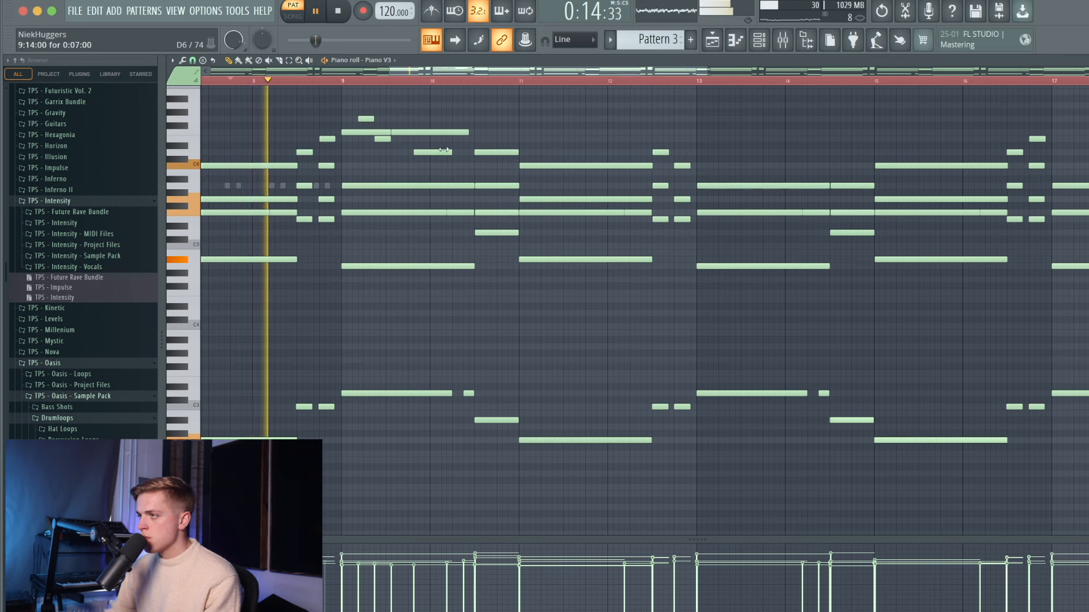
{"action": "left_click_drag", "start_coordinate": [437, 150], "coordinate": [472, 151]}
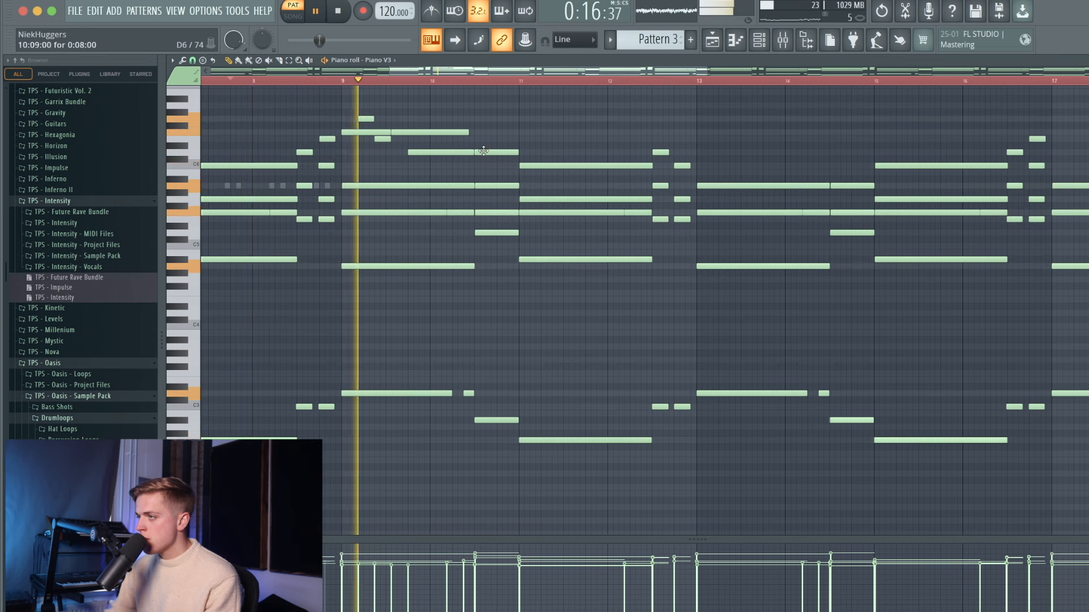
{"action": "right_click", "coordinate": [494, 151]}
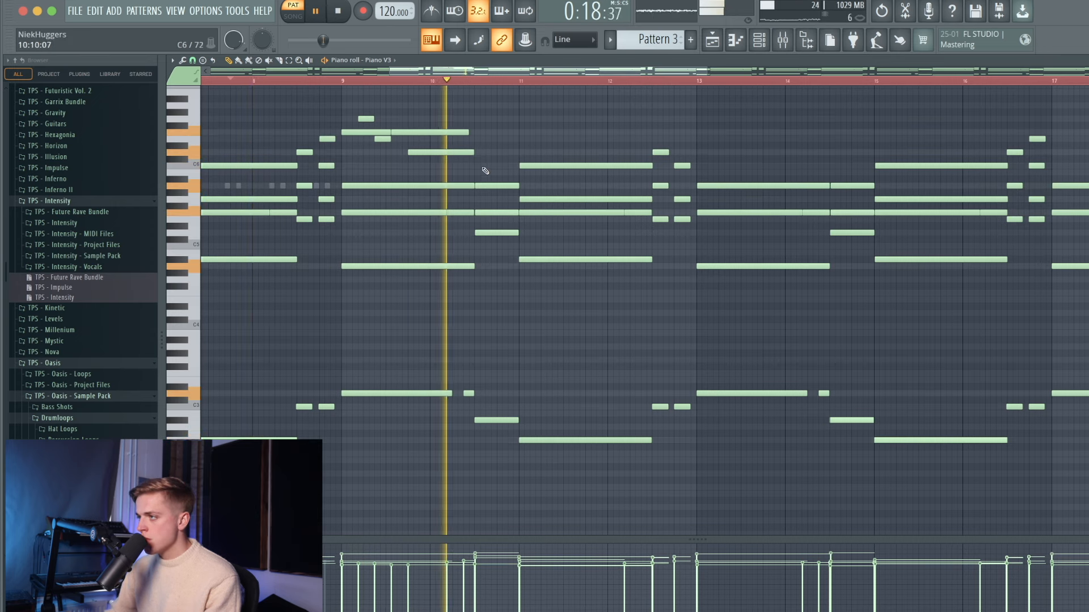
{"action": "left_click", "coordinate": [476, 171]}
{"action": "right_click", "coordinate": [478, 172]}
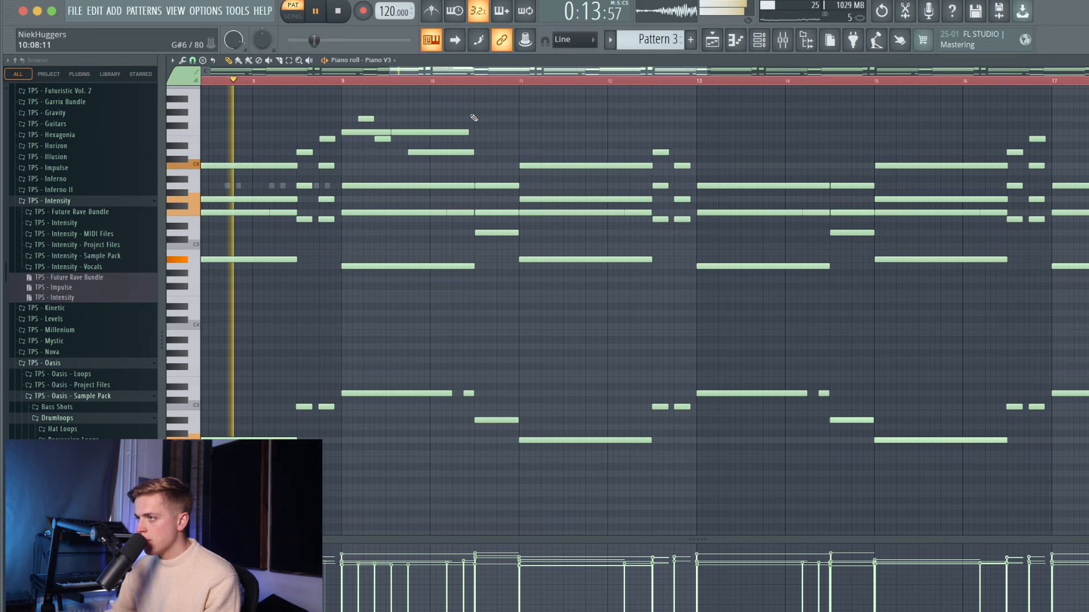
- Copy five upper melody notes onto bar 11 and add a high A#6 note at bar 12
{"action": "left_click_drag", "start_coordinate": [518, 110], "coordinate": [538, 132]}
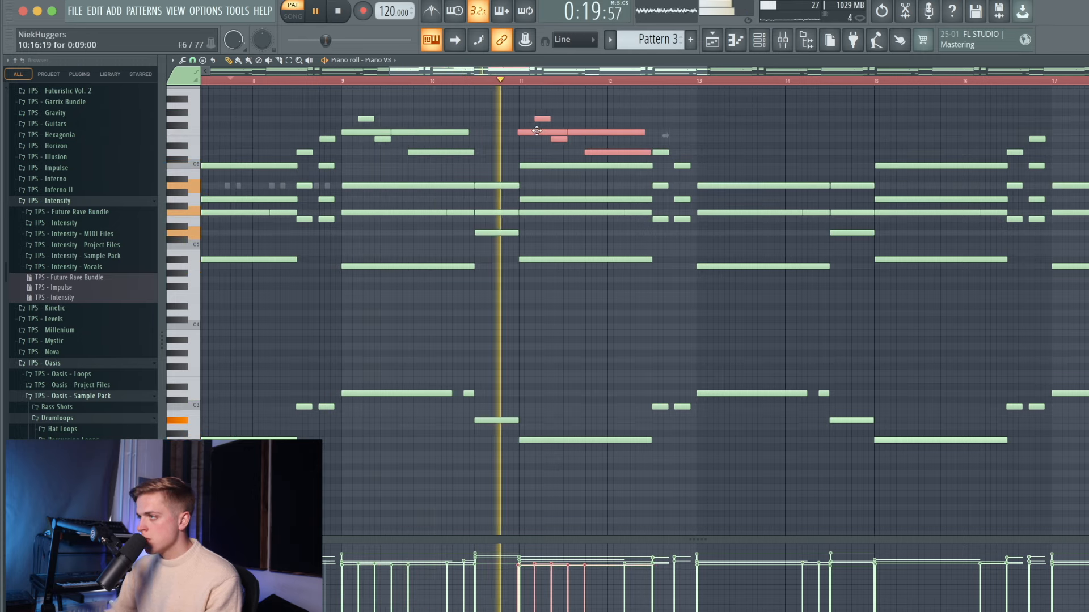
{"action": "scroll", "coordinate": [534, 131], "scroll_direction": "up", "scroll_amount": 6}
{"action": "left_click_drag", "start_coordinate": [534, 132], "coordinate": [547, 132]}
{"action": "scroll", "coordinate": [532, 132], "scroll_direction": "down", "scroll_amount": 5}
{"action": "key", "text": "space"}
{"action": "left_click", "coordinate": [663, 100]}
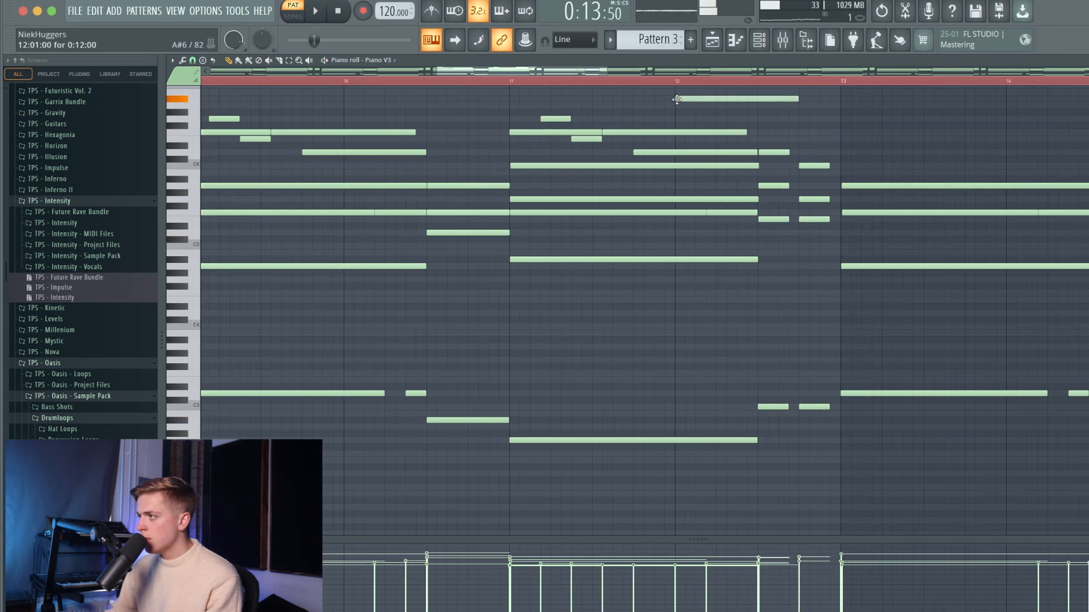
- Add an A6 melody note starting at bar 12
{"action": "scroll", "coordinate": [459, 129], "scroll_direction": "down", "scroll_amount": 5}
{"action": "key", "text": "space"}
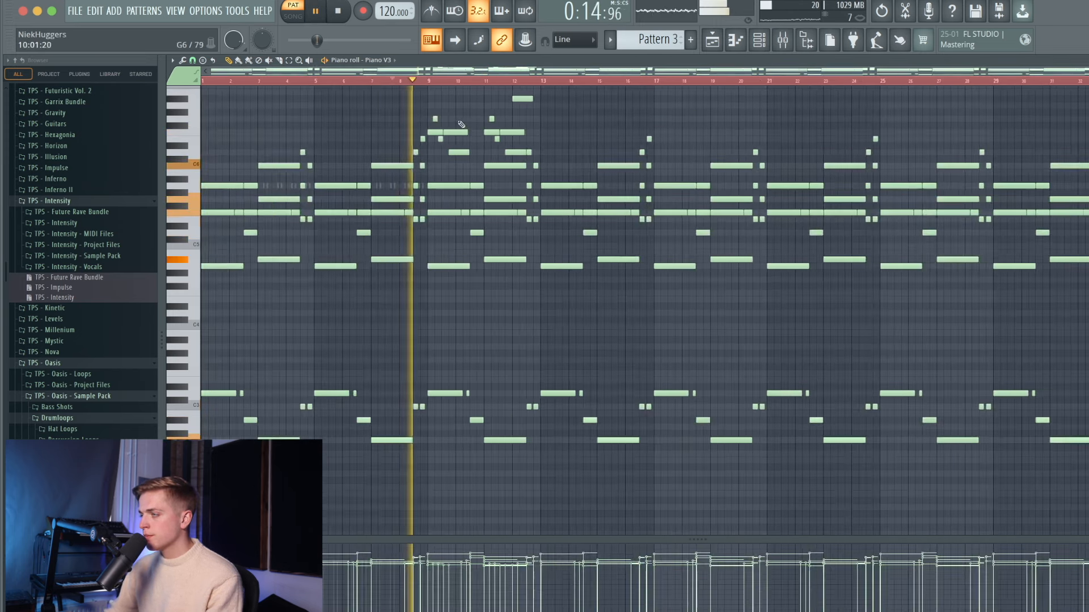
{"action": "scroll", "coordinate": [450, 133], "scroll_direction": "up", "scroll_amount": 1}
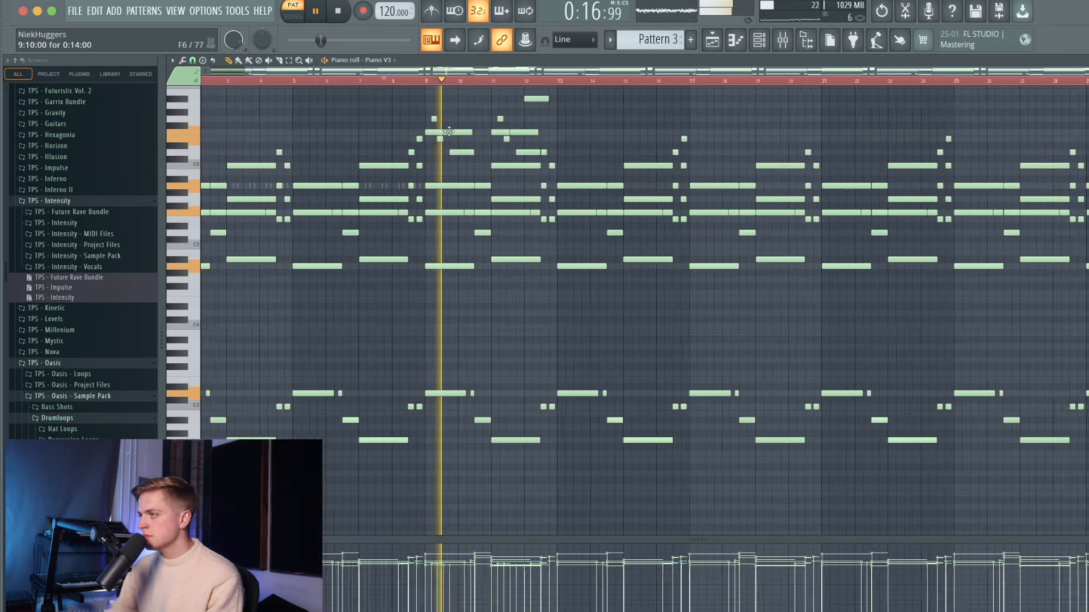
{"action": "scroll", "coordinate": [484, 158], "scroll_direction": "down", "scroll_amount": 1}
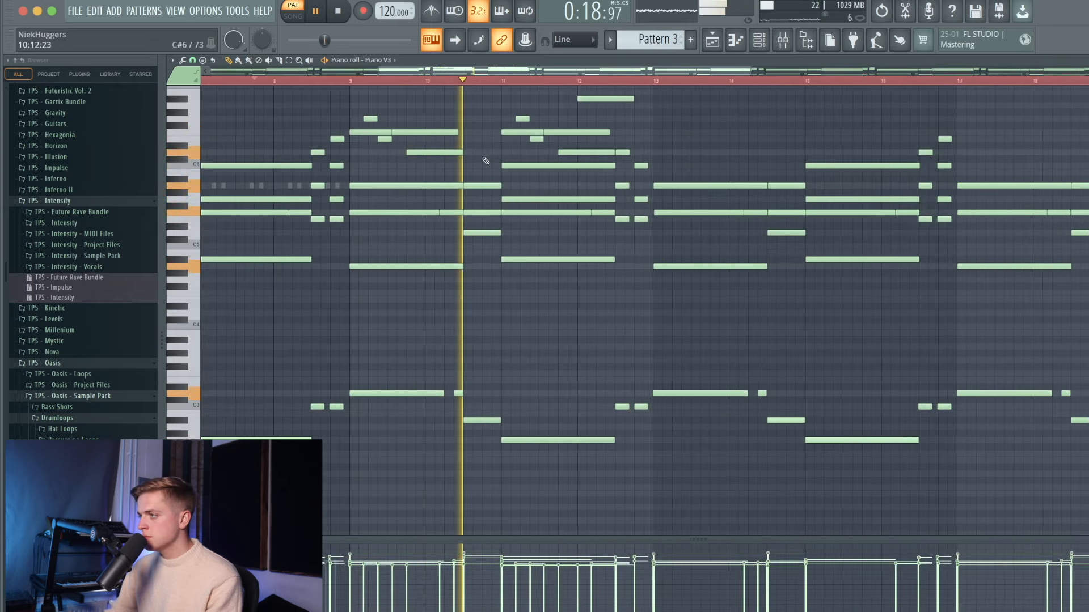
{"action": "scroll", "coordinate": [511, 136], "scroll_direction": "up", "scroll_amount": 4}
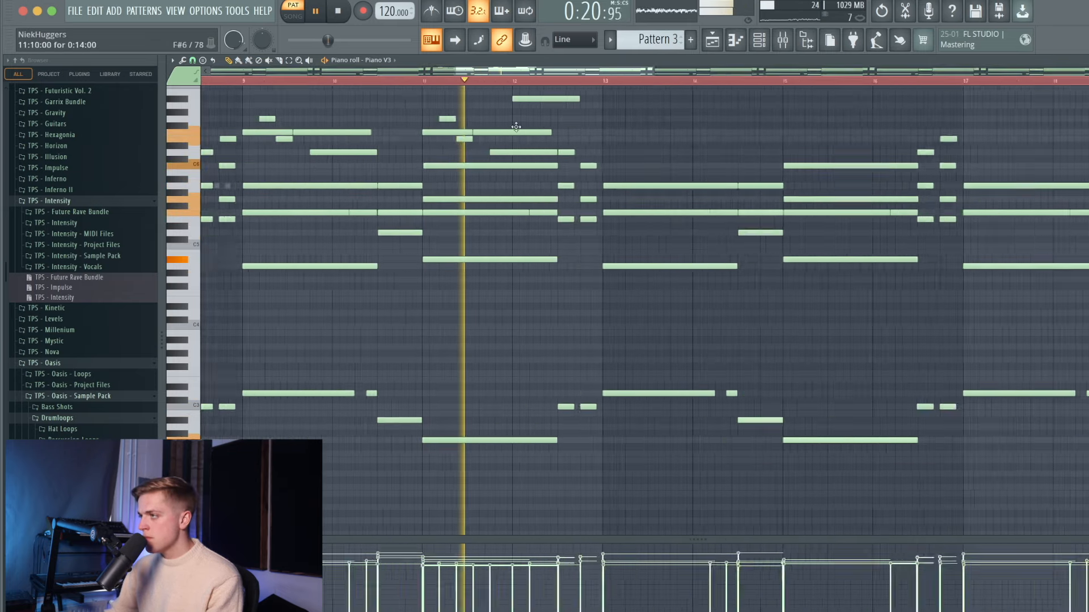
{"action": "scroll", "coordinate": [519, 127], "scroll_direction": "down", "scroll_amount": 1}
{"action": "left_click", "coordinate": [622, 105]}
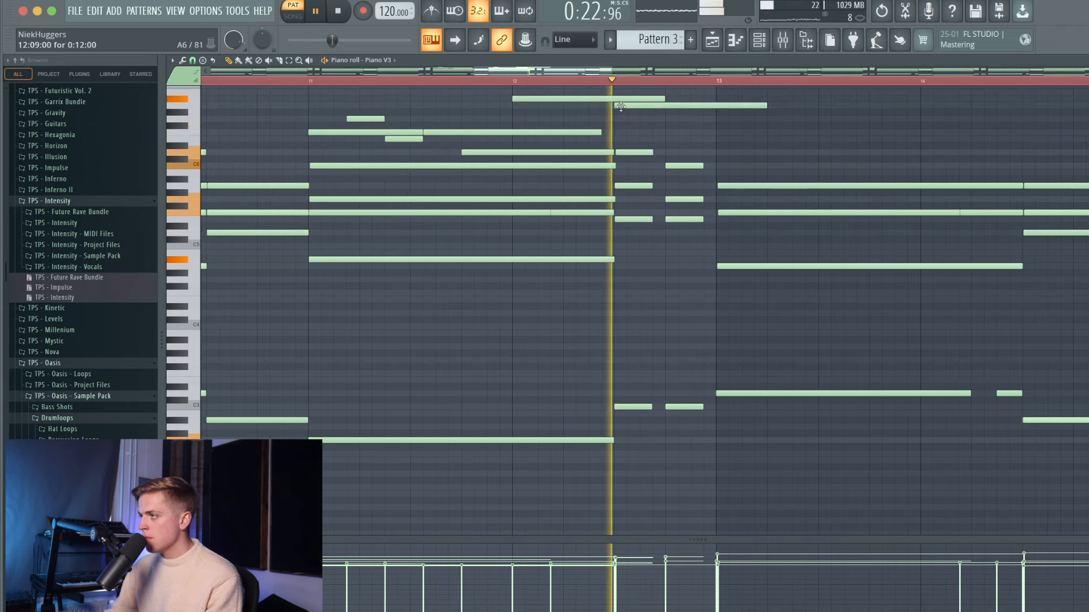
{"action": "scroll", "coordinate": [711, 111], "scroll_direction": "down", "scroll_amount": 4}
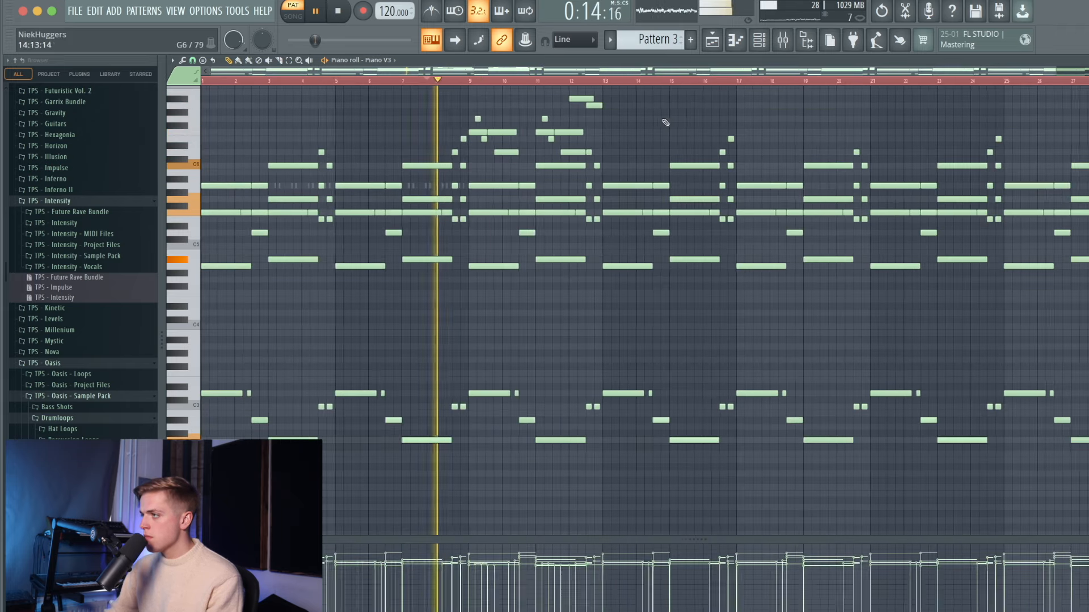
{"action": "key", "text": "space"}
- Select the bars 9–13 melody notes and repeat them every four bars out to bar 32
{"action": "left_click_drag", "start_coordinate": [474, 82], "coordinate": [610, 106]}
{"action": "left_click_drag", "start_coordinate": [469, 91], "coordinate": [596, 139]}
{"action": "key", "text": "ctrl+b"}
{"action": "key", "text": "ctrl+b"}
{"action": "key", "text": "ctrl+b"}
{"action": "key", "text": "ctrl+b"}
{"action": "key", "text": "ctrl+b"}
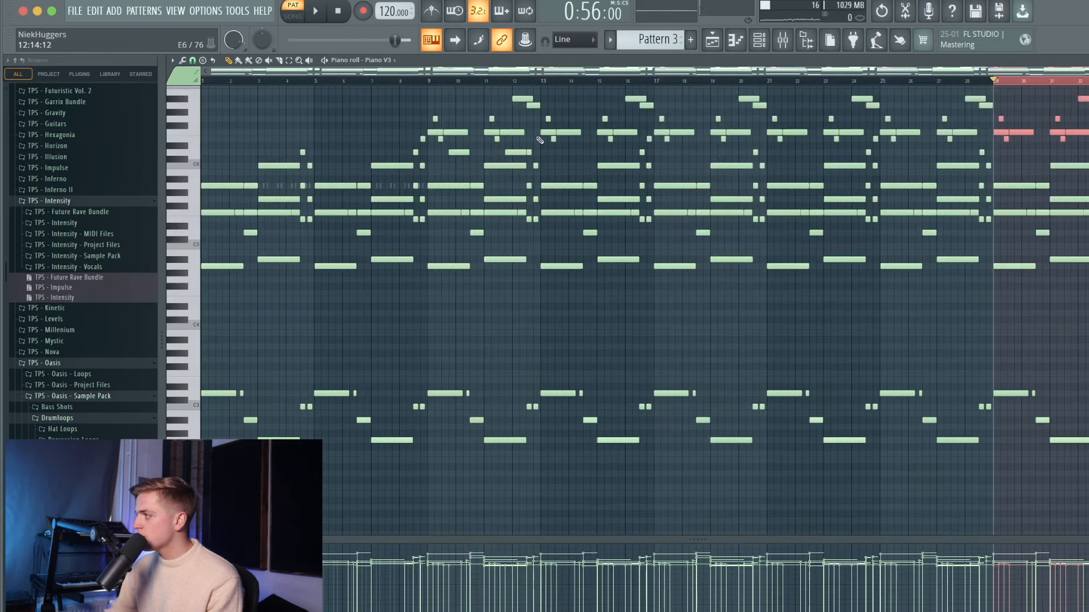
{"action": "key", "text": "ctrl+a"}
{"action": "key", "text": "ctrl+d"}
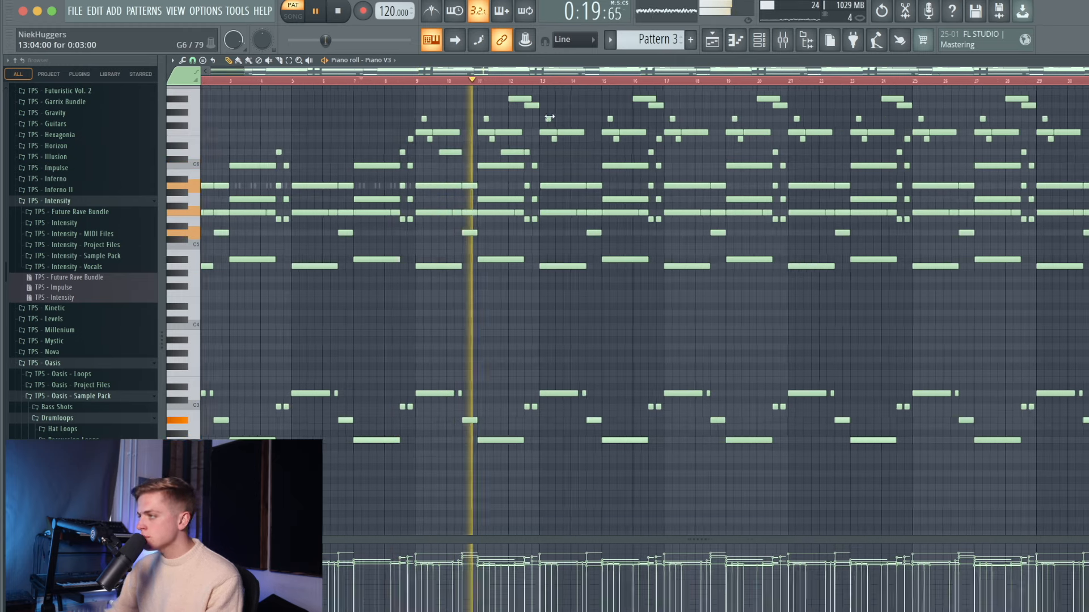
- Copy two upper melody notes and paste them around bar 13
{"action": "scroll", "coordinate": [555, 122], "scroll_direction": "up", "scroll_amount": 3}
{"action": "scroll", "coordinate": [556, 122], "scroll_direction": "down", "scroll_amount": 2}
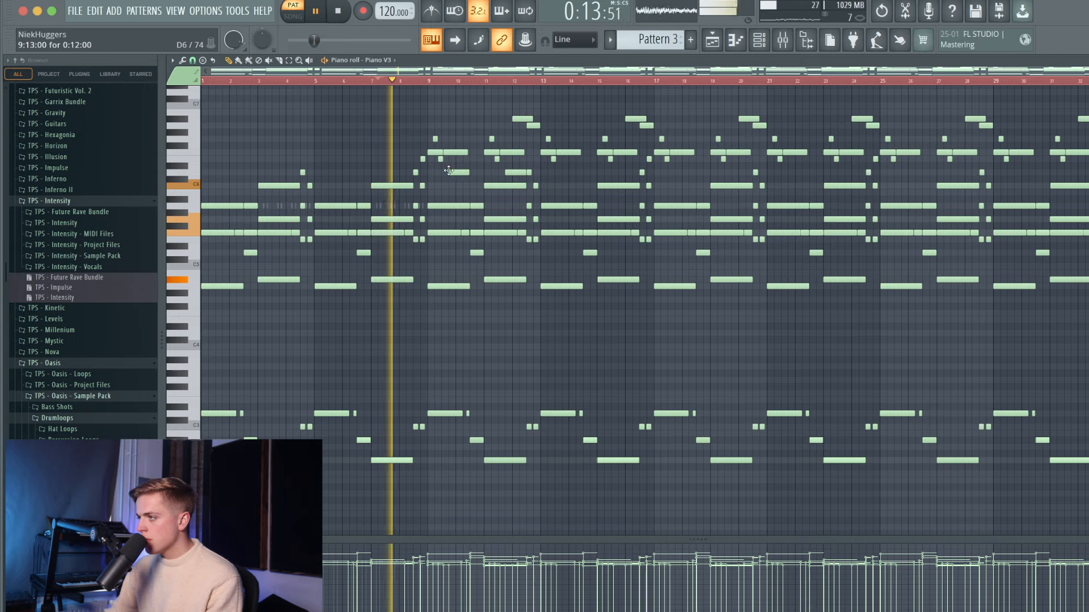
{"action": "left_click_drag", "start_coordinate": [439, 161], "coordinate": [531, 176]}
{"action": "key", "text": "super+c"}
{"action": "key", "text": "super+v"}
{"action": "left_click_drag", "start_coordinate": [415, 171], "coordinate": [562, 170]}
{"action": "scroll", "coordinate": [578, 171], "scroll_direction": "up", "scroll_amount": 5, "text": "ctrl"}
{"action": "scroll", "coordinate": [579, 171], "scroll_direction": "down", "scroll_amount": 4, "text": "ctrl"}
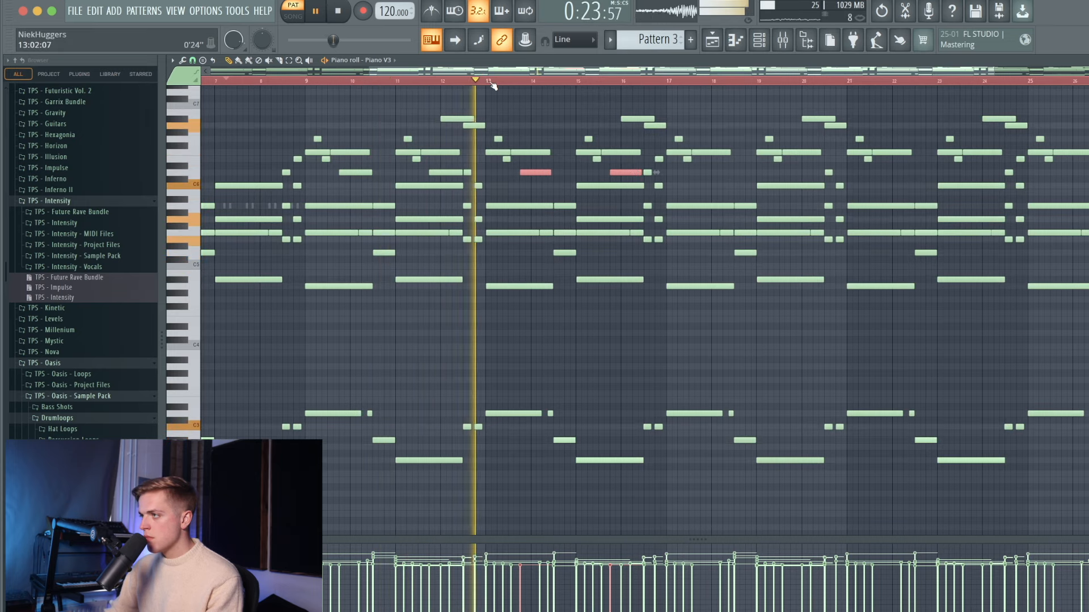
- Duplicate the bars 13–17 D6-row melody phrase into bars 17–21
{"action": "left_click_drag", "start_coordinate": [491, 82], "coordinate": [667, 116]}
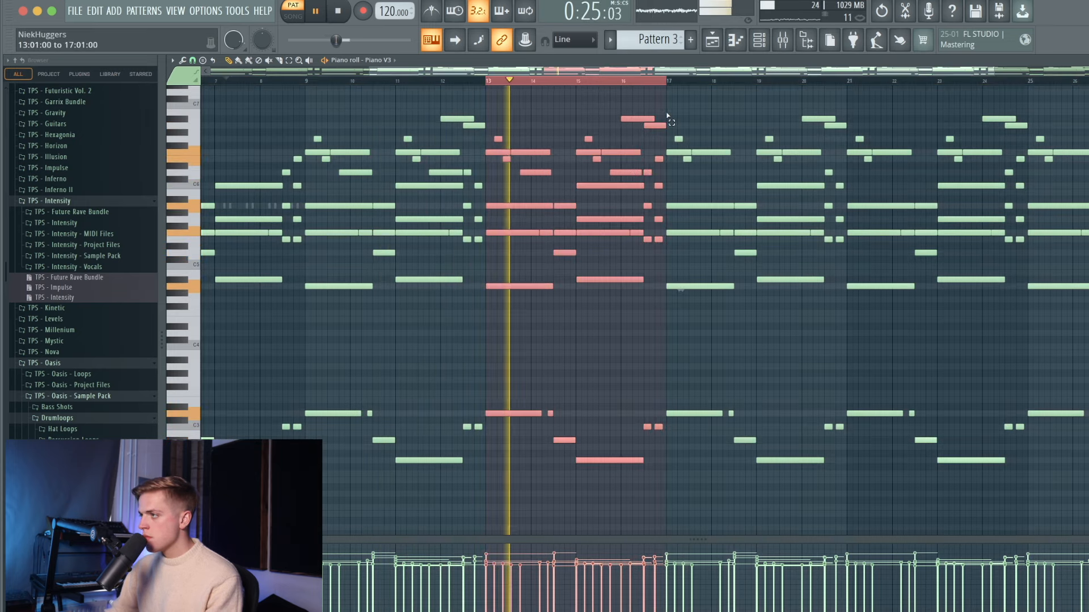
{"action": "left_click_drag", "start_coordinate": [506, 164], "coordinate": [657, 177]}
{"action": "key", "text": "ctrl+b"}
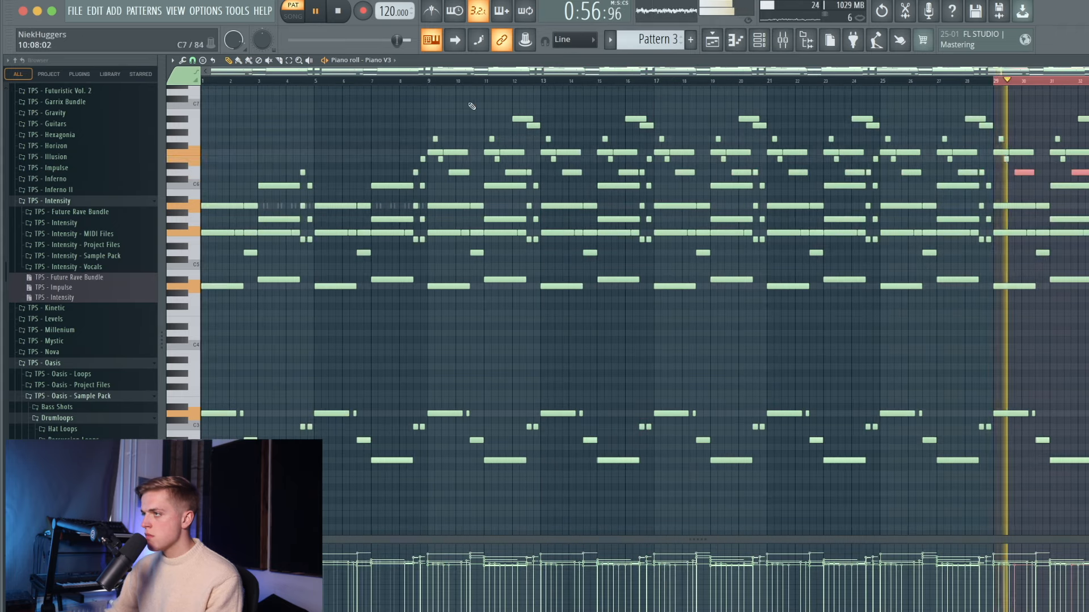
- Restore the accidentally deleted note and place a short high C7 note near bar 13
{"action": "key", "text": "ctrl+a"}
{"action": "left_click", "coordinate": [404, 81]}
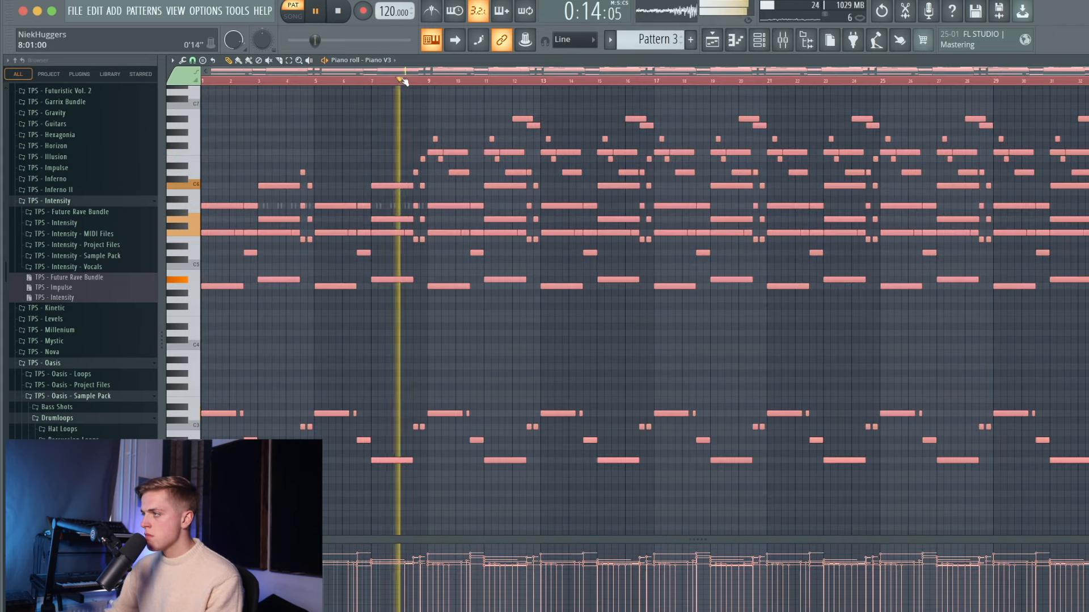
{"action": "left_click", "coordinate": [1064, 177], "text": "super"}
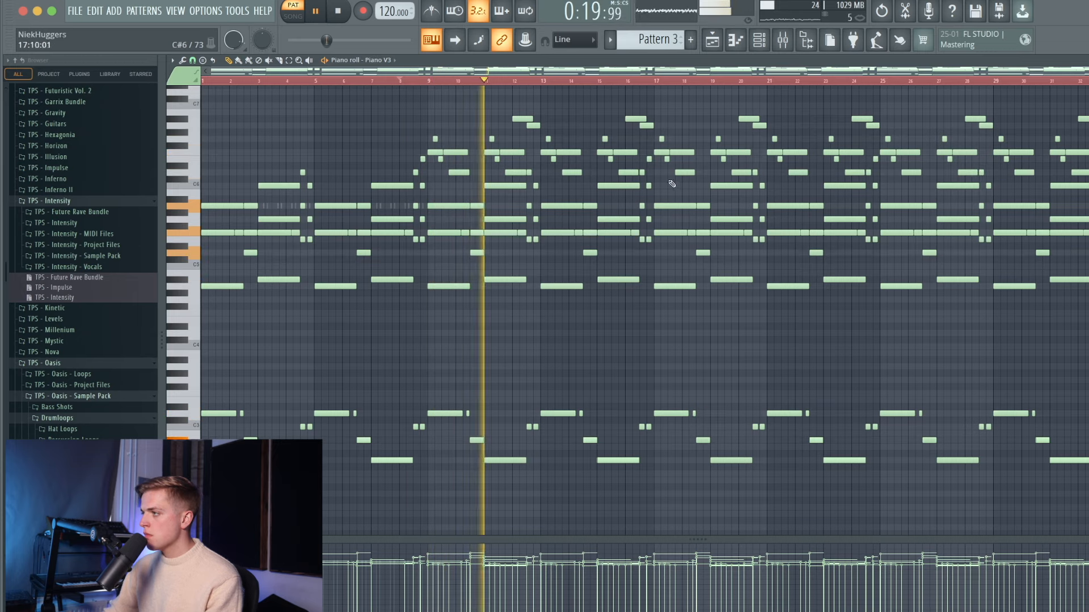
{"action": "key", "text": "ctrl+z"}
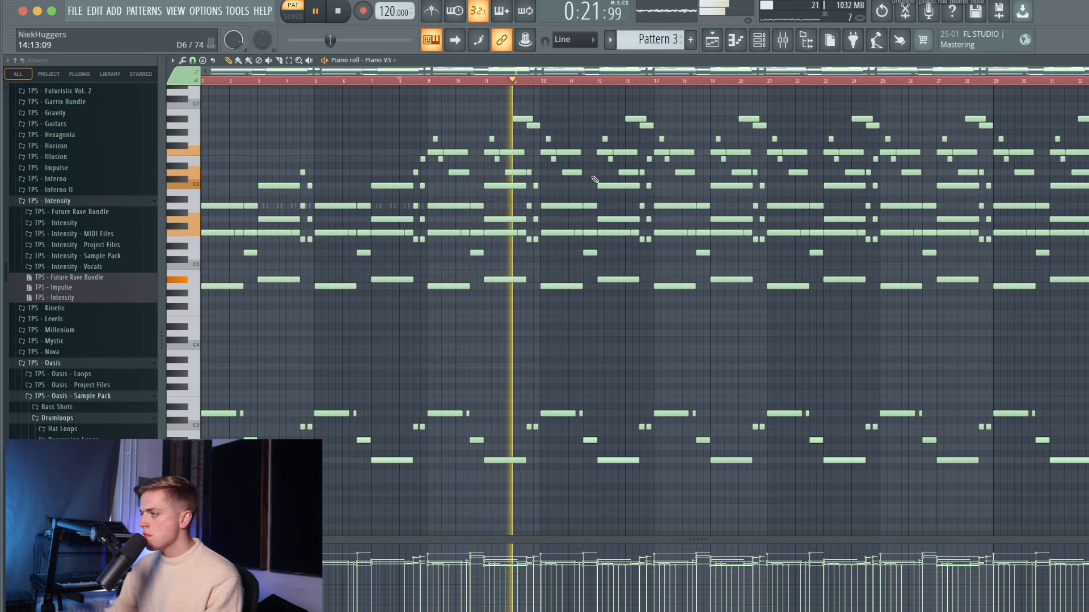
{"action": "key", "text": "space"}
{"action": "left_click", "coordinate": [545, 106]}
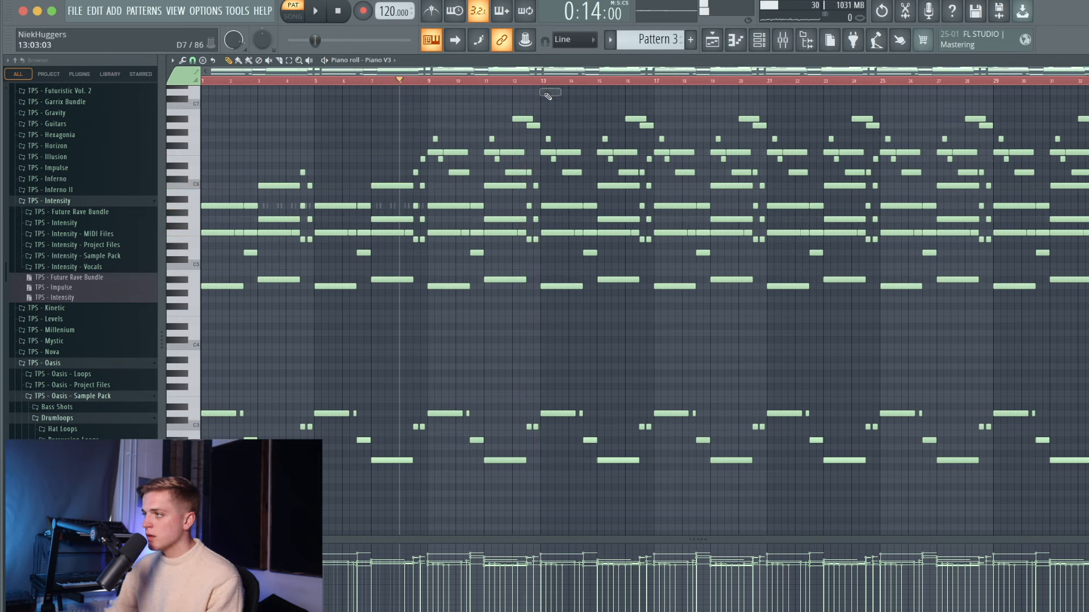
{"action": "scroll", "coordinate": [548, 96], "scroll_direction": "up", "scroll_amount": 1}
{"action": "scroll", "coordinate": [555, 128], "scroll_direction": "up", "scroll_amount": 2}
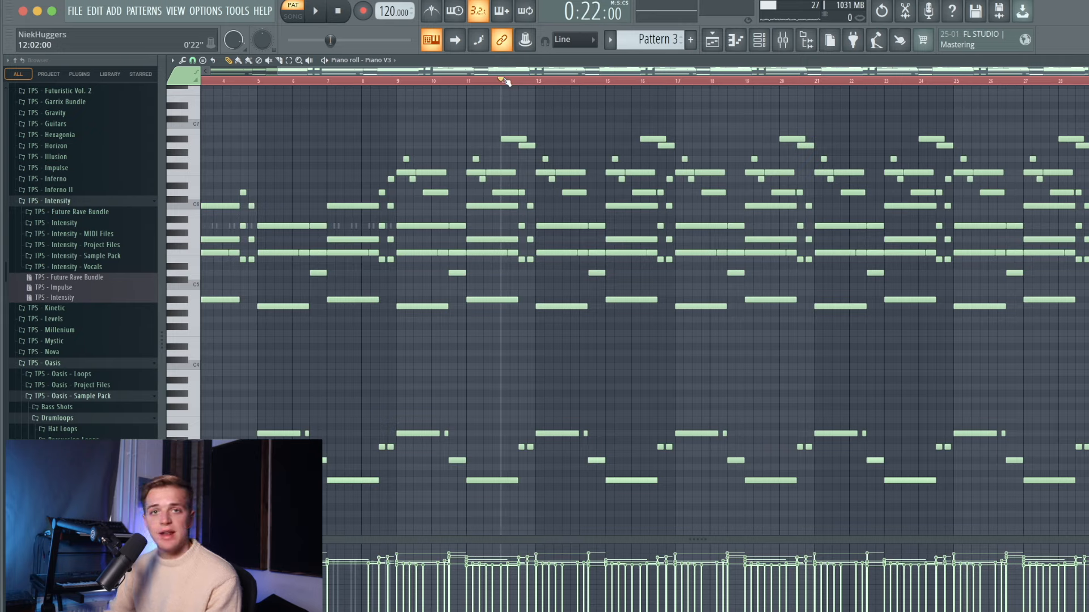
- Play the melody and add an F6 topline note
{"action": "scroll", "coordinate": [559, 171], "scroll_direction": "up", "scroll_amount": 10}
{"action": "key", "text": "space"}
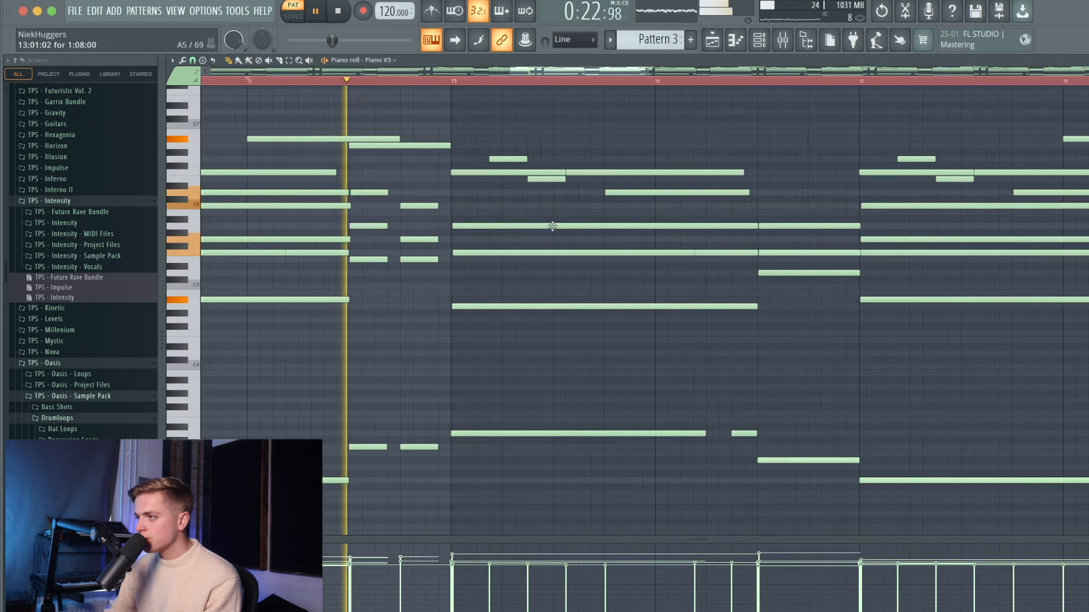
{"action": "key", "text": "space"}
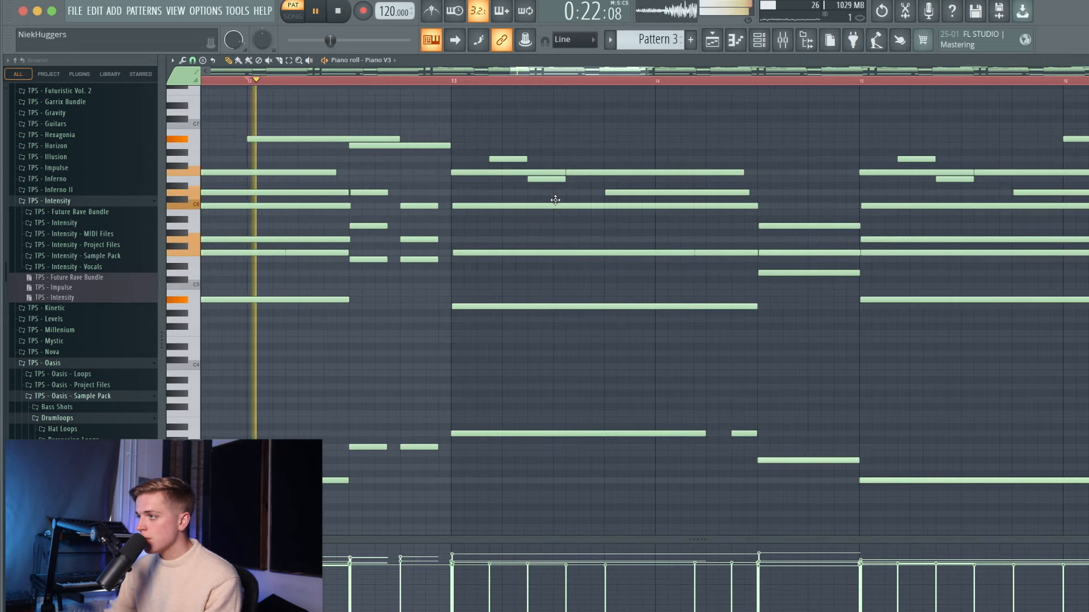
{"action": "scroll", "coordinate": [555, 200], "scroll_direction": "down", "scroll_amount": 10}
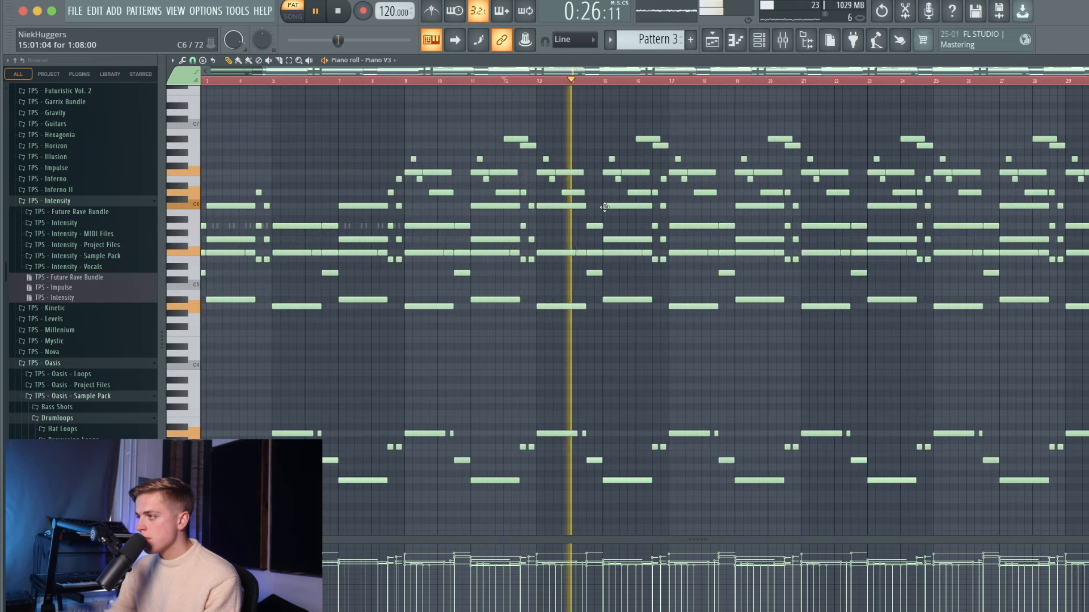
{"action": "scroll", "coordinate": [588, 187], "scroll_direction": "up", "scroll_amount": 1}
{"action": "key", "text": "space"}
{"action": "left_click", "coordinate": [590, 178]}
{"action": "key", "text": "space"}
- Add a high C7 topline note near bar 16
{"action": "scroll", "coordinate": [605, 181], "scroll_direction": "up", "scroll_amount": 2}
{"action": "scroll", "coordinate": [605, 181], "scroll_direction": "down", "scroll_amount": 3}
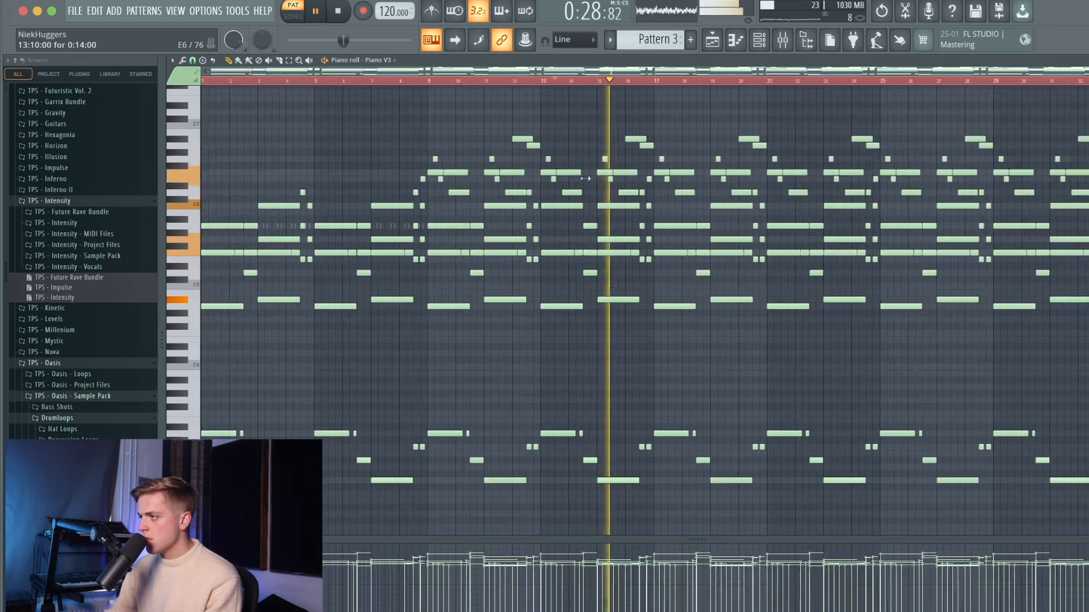
{"action": "scroll", "coordinate": [635, 128], "scroll_direction": "up", "scroll_amount": 2}
{"action": "left_click", "coordinate": [636, 126]}
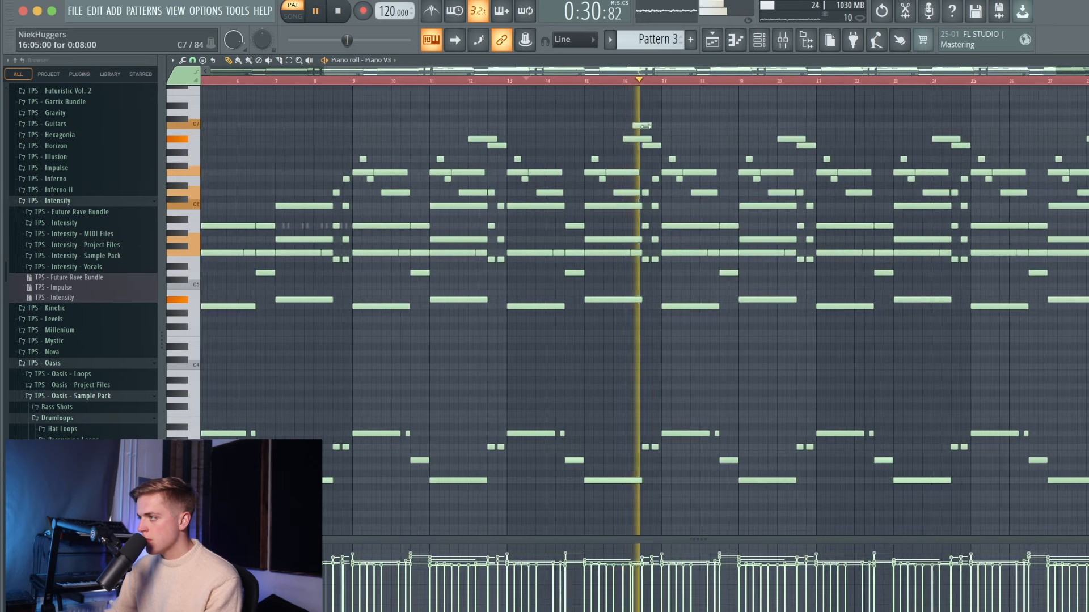
{"action": "key", "text": "space"}
{"action": "key", "text": "space"}
{"action": "scroll", "coordinate": [654, 162], "scroll_direction": "up", "scroll_amount": 2}
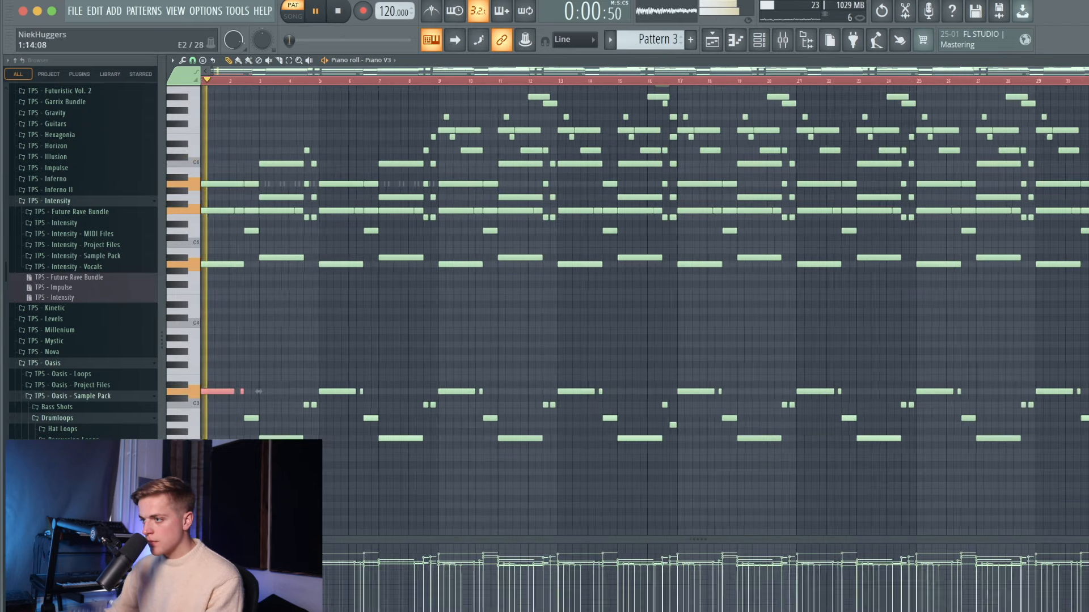
- Marquee-select the six notes in bars 4–5
{"action": "scroll", "coordinate": [255, 418], "scroll_direction": "up", "scroll_amount": 2, "text": "ctrl"}
{"action": "scroll", "coordinate": [320, 401], "scroll_direction": "up", "scroll_amount": 2}
{"action": "scroll", "coordinate": [320, 400], "scroll_direction": "up", "scroll_amount": 5, "text": "ctrl"}
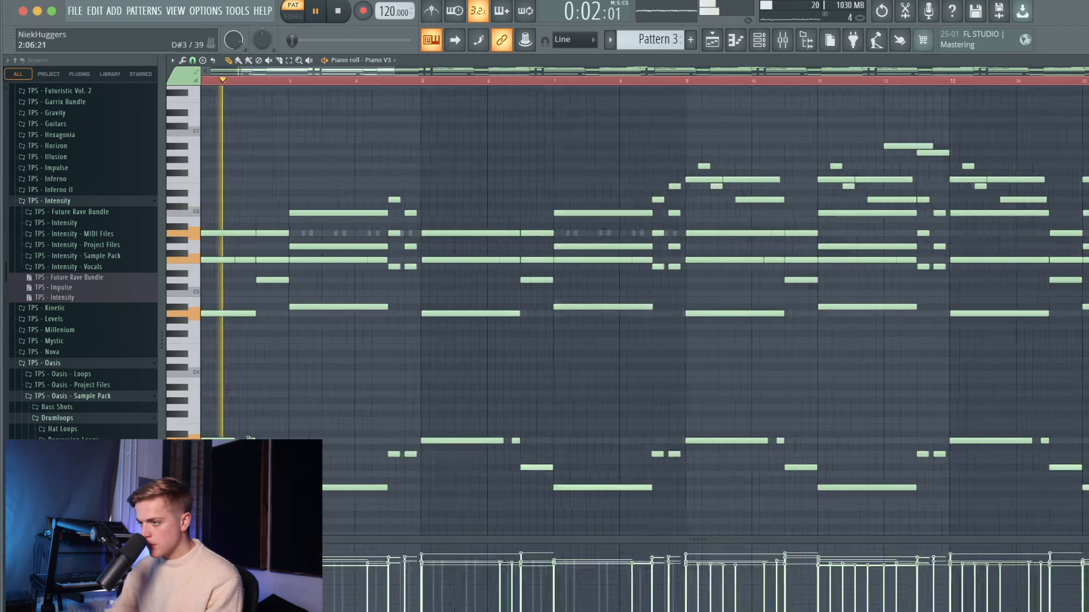
{"action": "scroll", "coordinate": [347, 455], "scroll_direction": "down", "scroll_amount": 3, "text": "ctrl"}
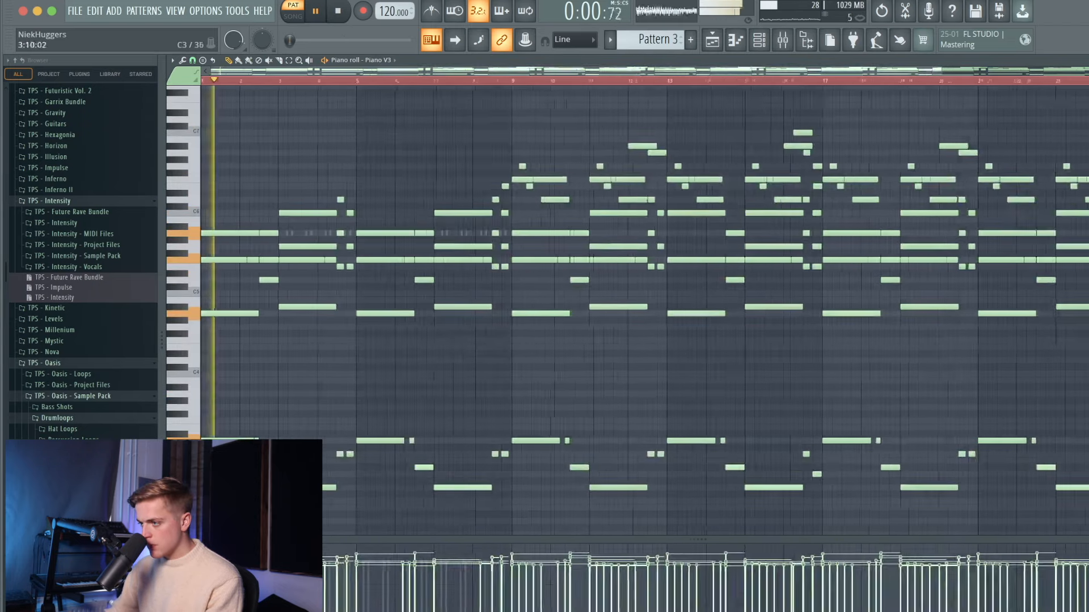
{"action": "scroll", "coordinate": [347, 455], "scroll_direction": "up", "scroll_amount": 3, "text": "ctrl"}
{"action": "left_click_drag", "start_coordinate": [304, 165], "coordinate": [453, 457]}
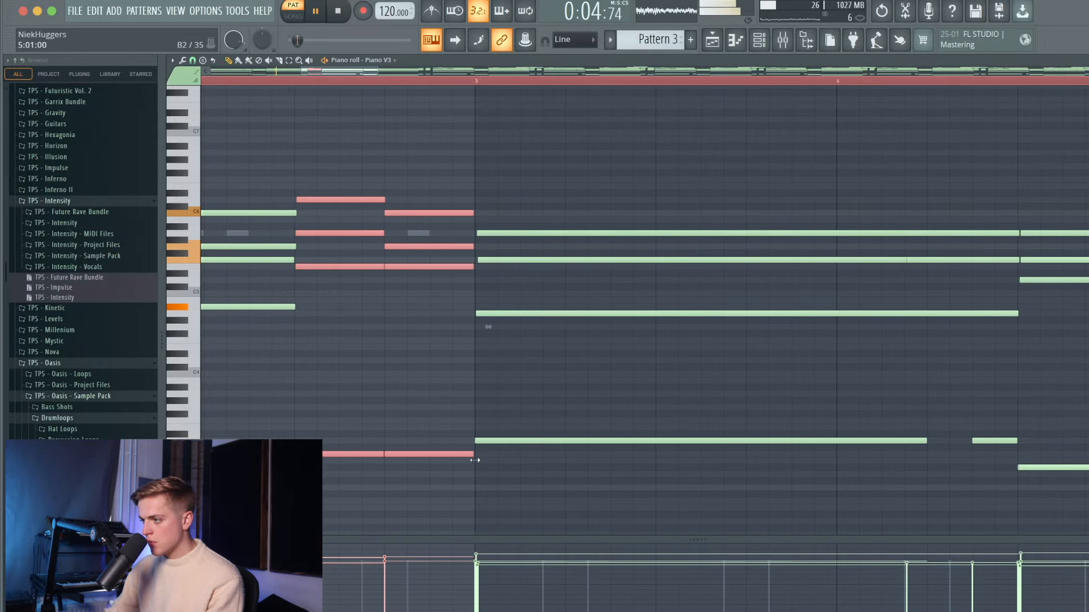
- Delete all bass notes from bar 5 through bar 32, keeping only the first four bars
{"action": "scroll", "coordinate": [454, 457], "scroll_direction": "down", "scroll_amount": 5, "text": "ctrl"}
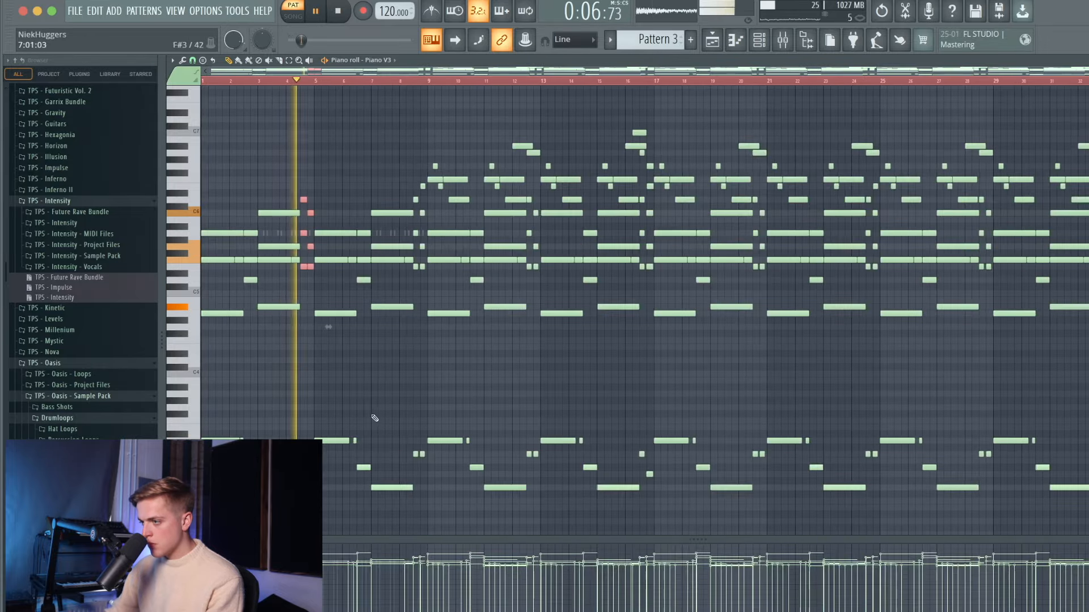
{"action": "scroll", "coordinate": [372, 416], "scroll_direction": "down", "scroll_amount": 1}
{"action": "left_click_drag", "start_coordinate": [336, 390], "coordinate": [1088, 541]}
{"action": "key", "text": "ctrl+x"}
{"action": "key", "text": "space"}
{"action": "key", "text": "ctrl+z"}
{"action": "scroll", "coordinate": [325, 237], "scroll_direction": "left", "scroll_amount": 1}
{"action": "left_click_drag", "start_coordinate": [340, 340], "coordinate": [1058, 491]}
{"action": "key", "text": "Delete"}
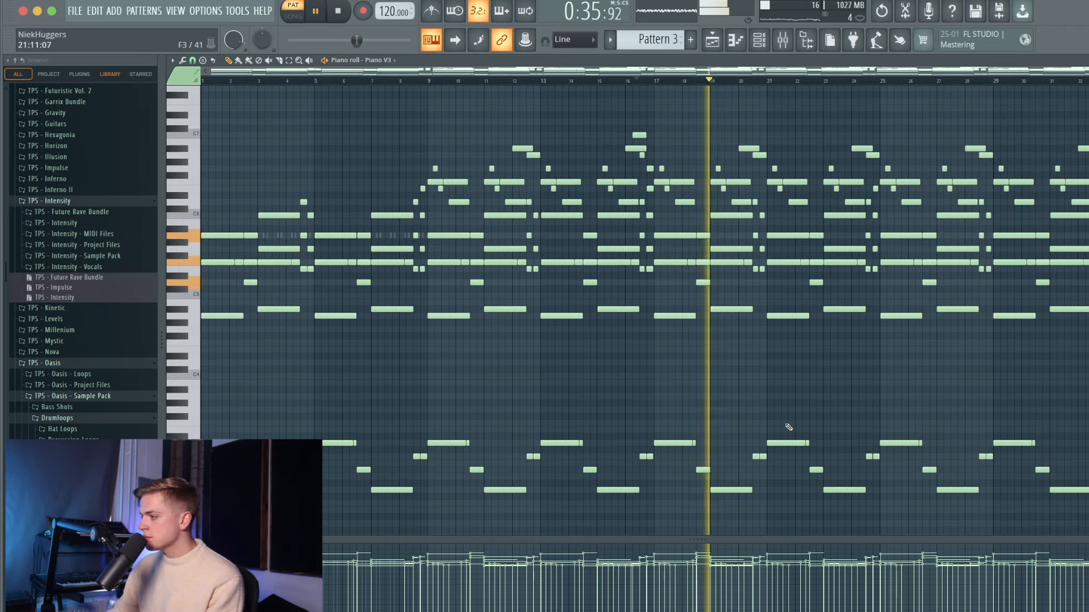
- Add a high topline melody note near bar 22 and play it back
{"action": "scroll", "coordinate": [805, 414], "scroll_direction": "down", "scroll_amount": 1}
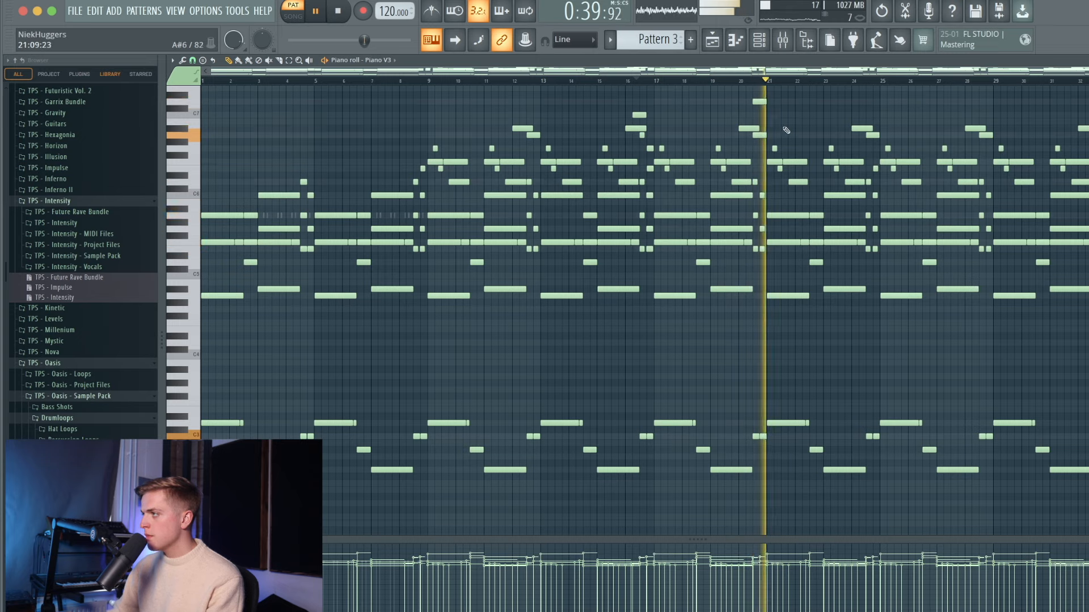
{"action": "scroll", "coordinate": [804, 147], "scroll_direction": "up", "scroll_amount": 3}
{"action": "left_click", "coordinate": [803, 169]}
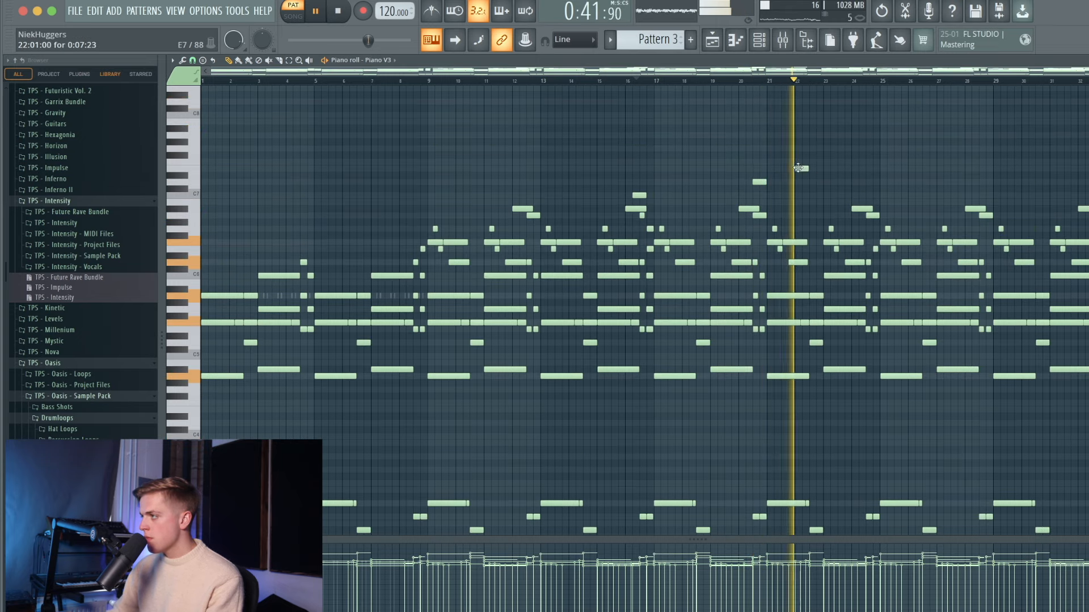
{"action": "key", "text": "space"}
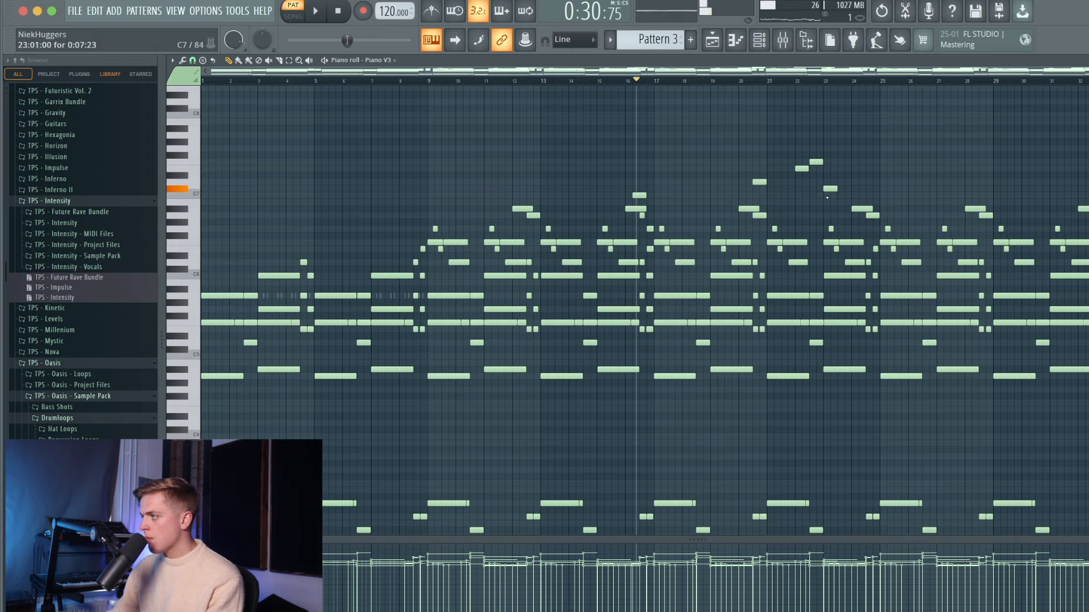
{"action": "key", "text": "space"}
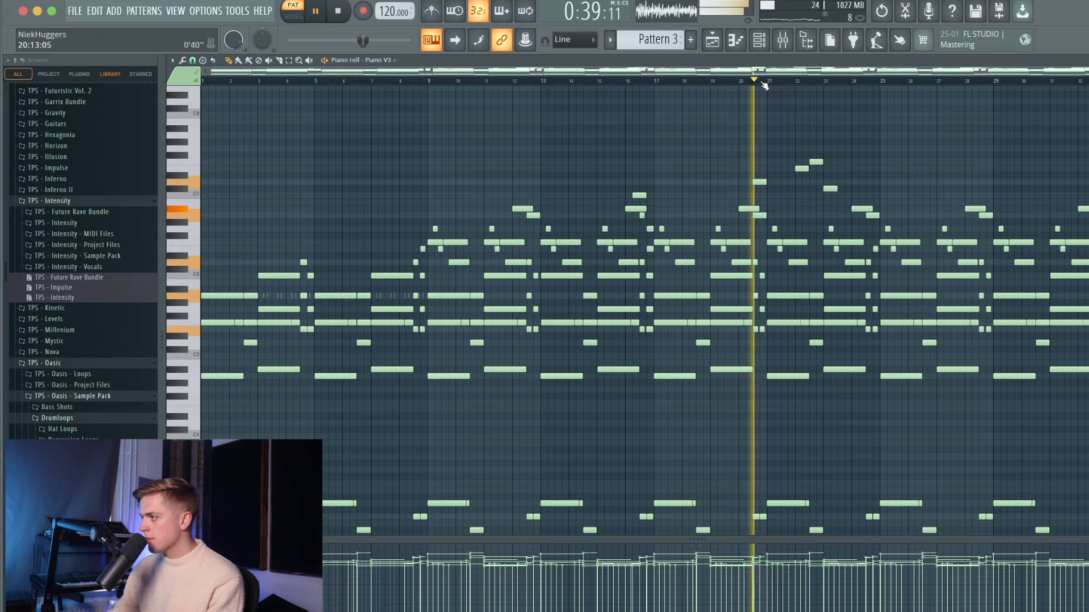
{"action": "scroll", "coordinate": [833, 190], "scroll_direction": "up", "scroll_amount": 2}
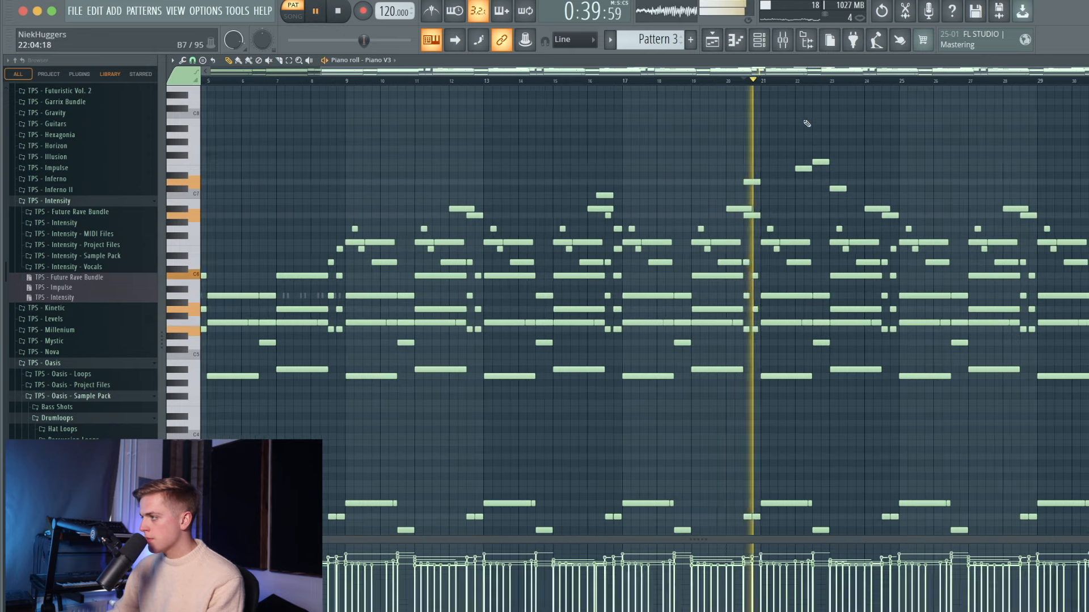
{"action": "scroll", "coordinate": [836, 184], "scroll_direction": "up", "scroll_amount": 2}
- Replace the stray high note near bar 23, and add a bar-25 note raised a semitone and lengthened
{"action": "right_click", "coordinate": [838, 189]}
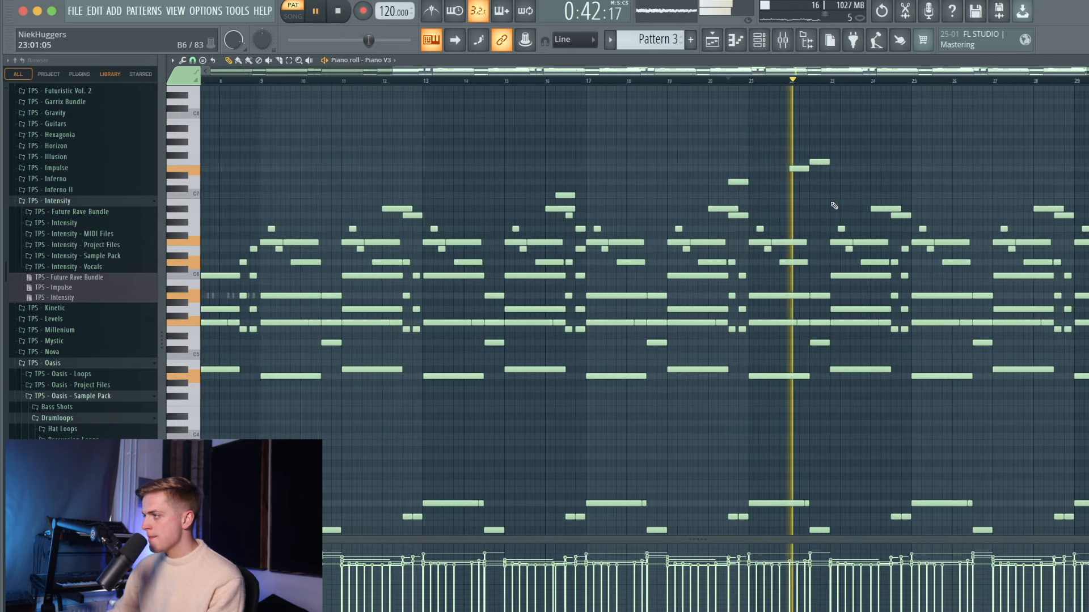
{"action": "left_click", "coordinate": [832, 209]}
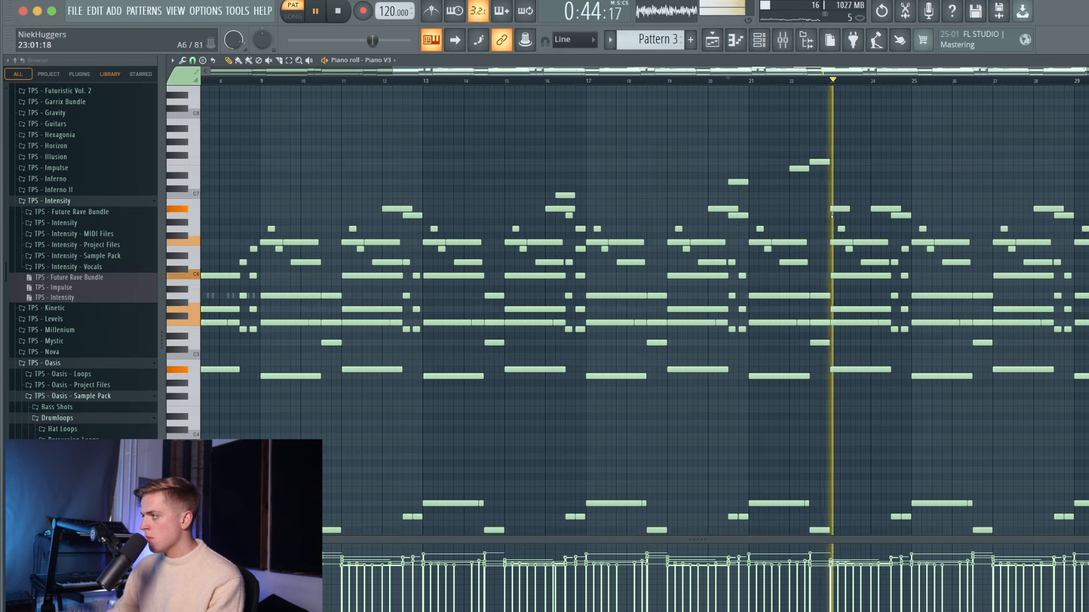
{"action": "left_click", "coordinate": [879, 188]}
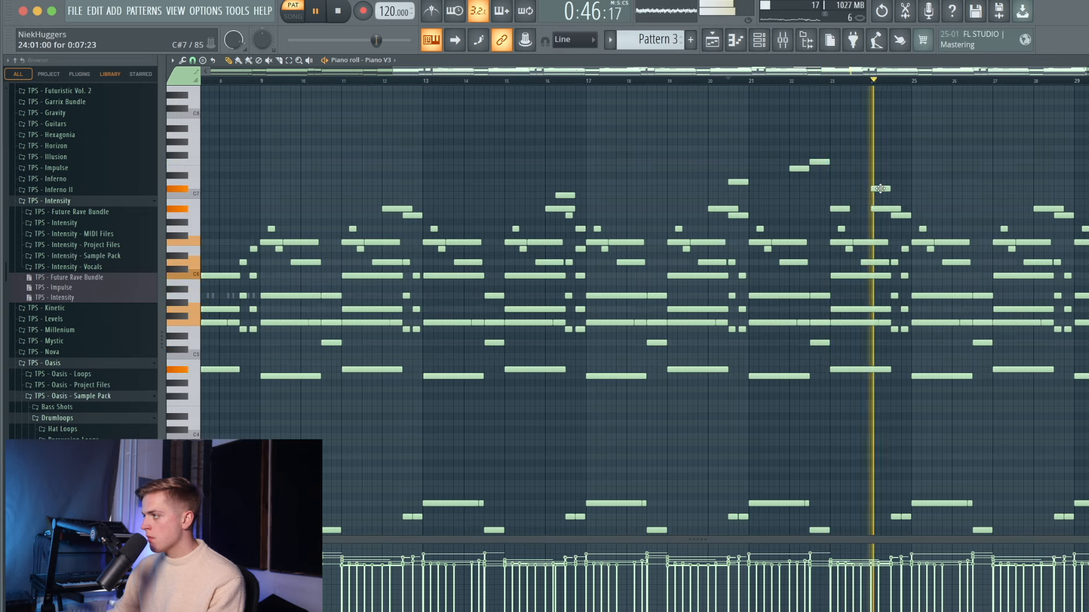
{"action": "key", "text": "space"}
{"action": "key", "text": "space"}
{"action": "left_click_drag", "start_coordinate": [879, 188], "coordinate": [901, 187]}
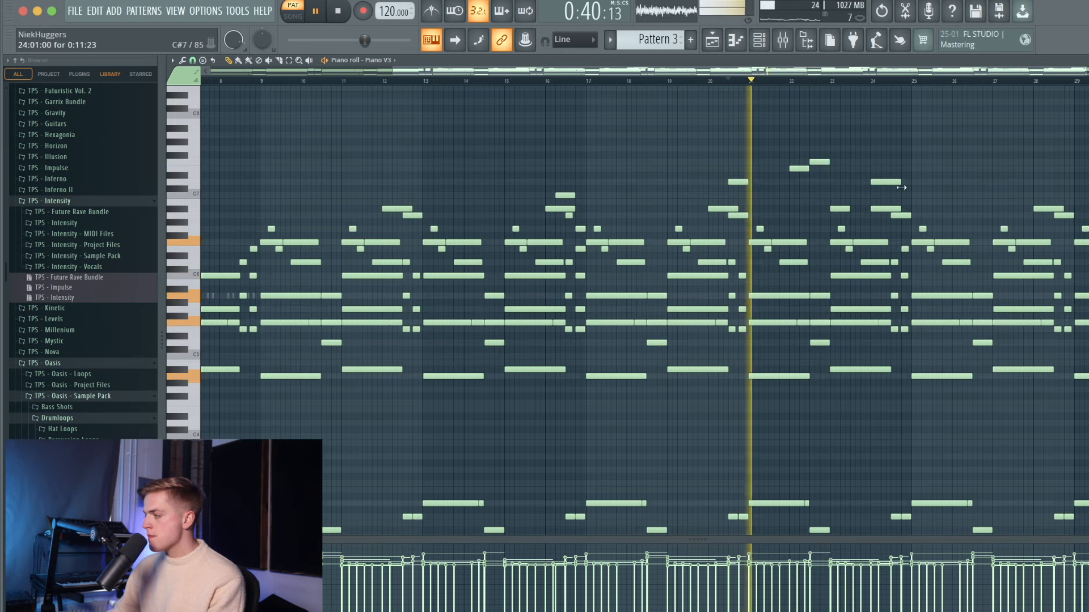
{"action": "scroll", "coordinate": [901, 187], "scroll_direction": "down", "scroll_amount": 2}
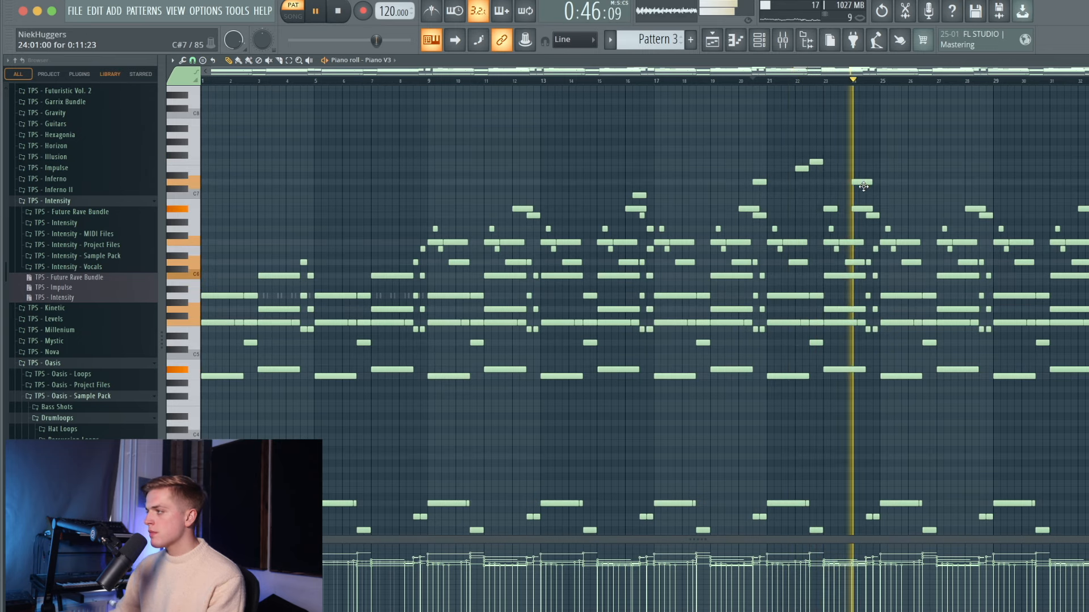
{"action": "key", "text": "space"}
- Add a C7 melody note, lower the bar-24 note, and lower and stretch the bar-25 note
{"action": "left_click", "coordinate": [867, 192]}
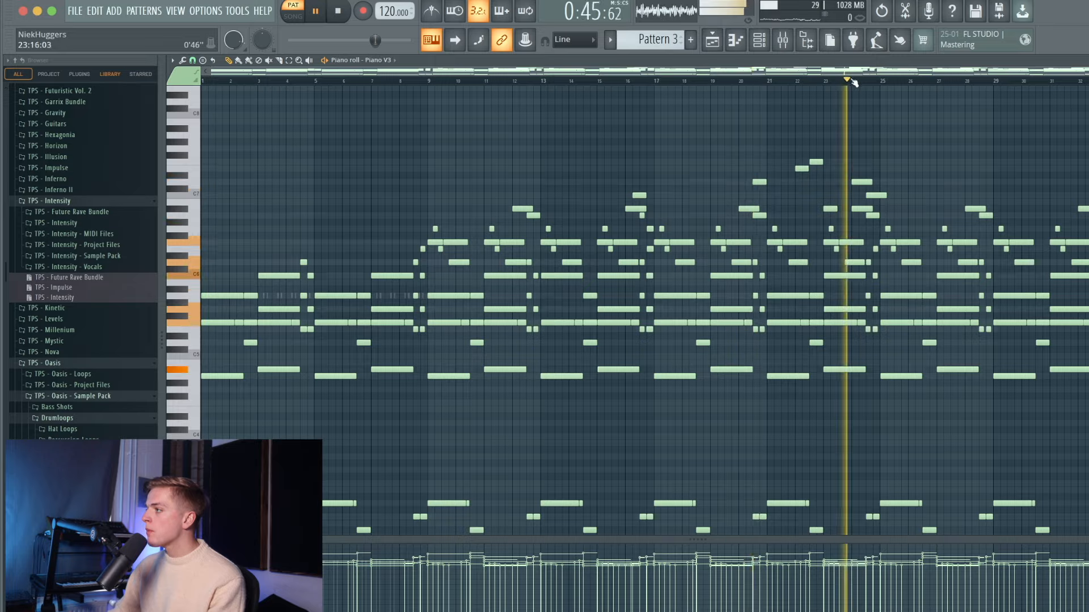
{"action": "scroll", "coordinate": [874, 198], "scroll_direction": "up", "scroll_amount": 5}
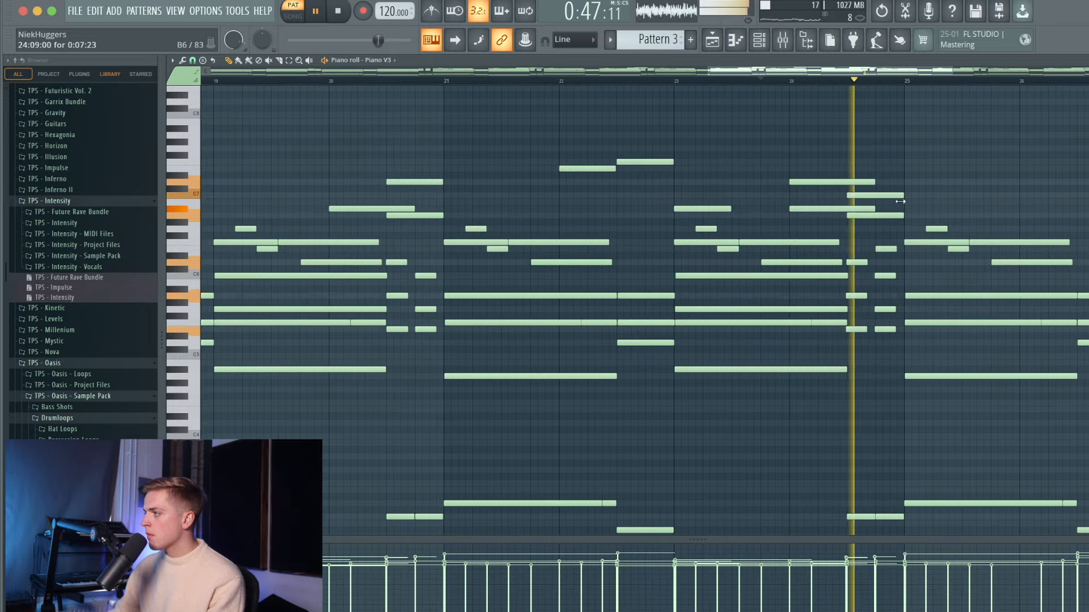
{"action": "key", "text": "space"}
{"action": "key", "text": "space"}
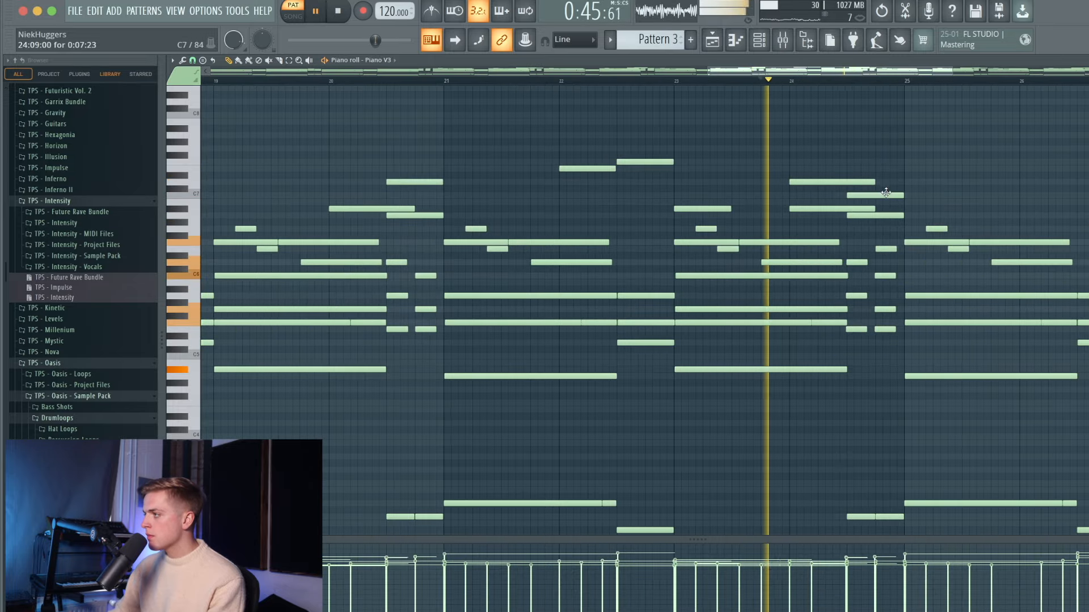
{"action": "left_click_drag", "start_coordinate": [886, 191], "coordinate": [886, 229]}
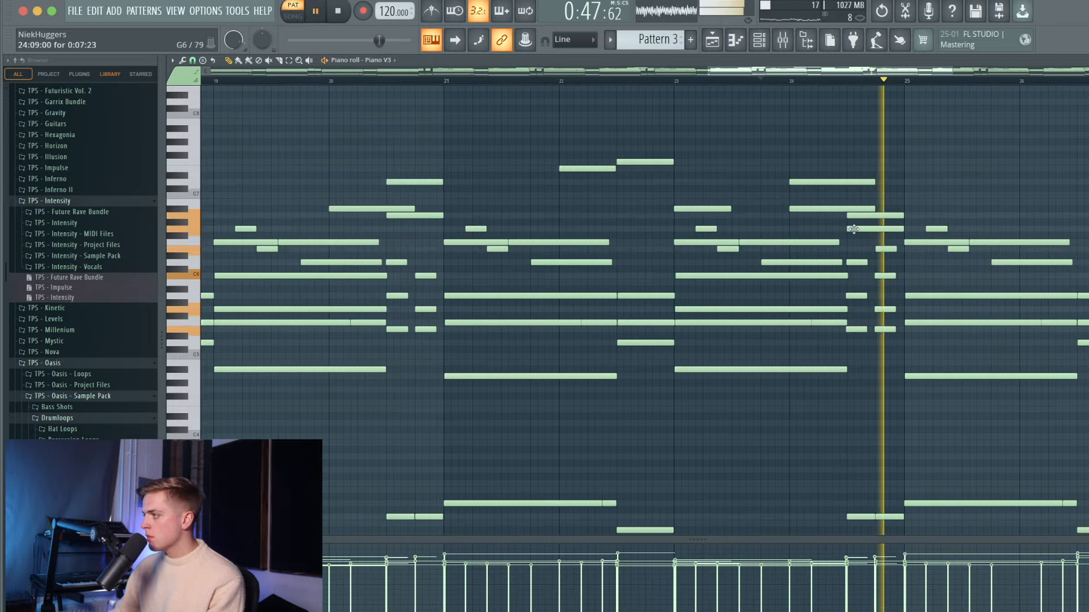
{"action": "key", "text": "space"}
{"action": "key", "text": "space"}
{"action": "left_click_drag", "start_coordinate": [905, 213], "coordinate": [1071, 221]}
{"action": "scroll", "coordinate": [972, 195], "scroll_direction": "down", "scroll_amount": 6}
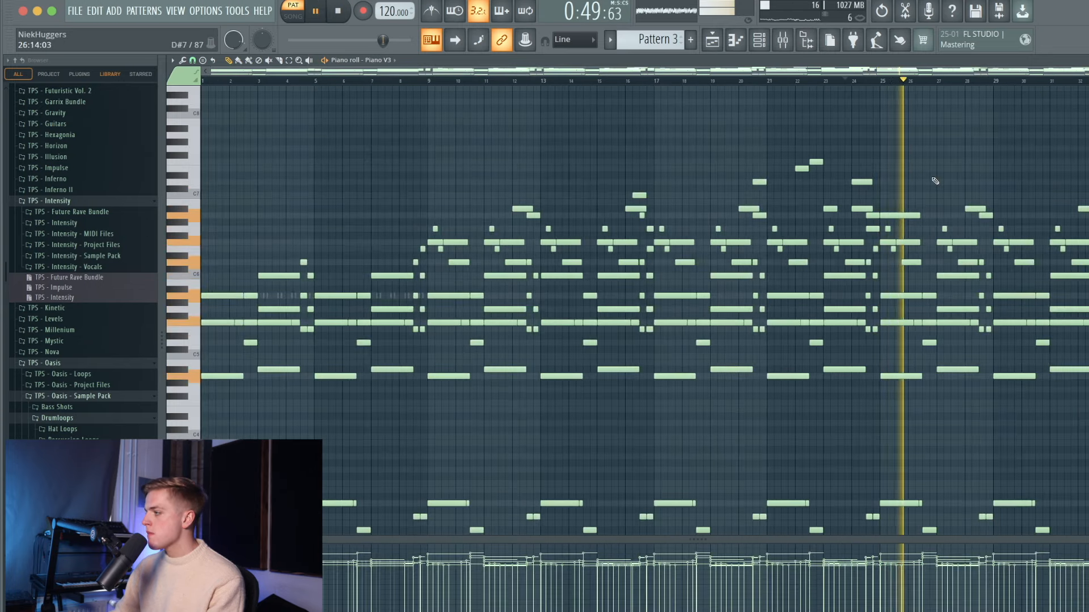
{"action": "scroll", "coordinate": [953, 227], "scroll_direction": "down", "scroll_amount": 5}
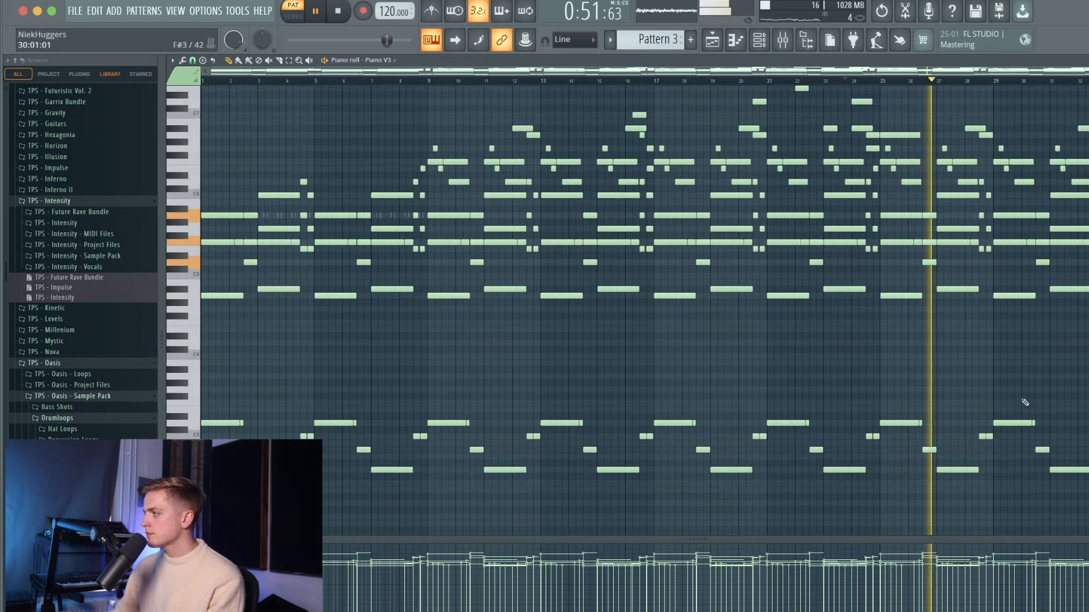
- Move the bar-29 bass note down and audition the ending section
{"action": "scroll", "coordinate": [1013, 392], "scroll_direction": "up", "scroll_amount": 6}
{"action": "scroll", "coordinate": [964, 411], "scroll_direction": "down", "scroll_amount": 3}
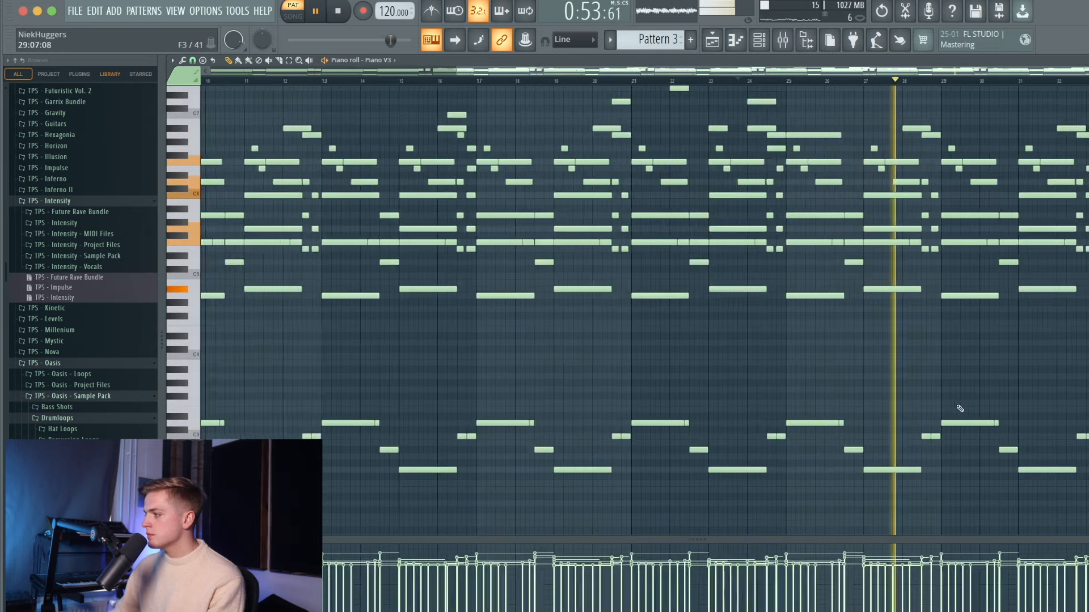
{"action": "scroll", "coordinate": [960, 421], "scroll_direction": "down", "scroll_amount": 2}
{"action": "key", "text": "space"}
{"action": "scroll", "coordinate": [1045, 341], "scroll_direction": "up", "scroll_amount": 2}
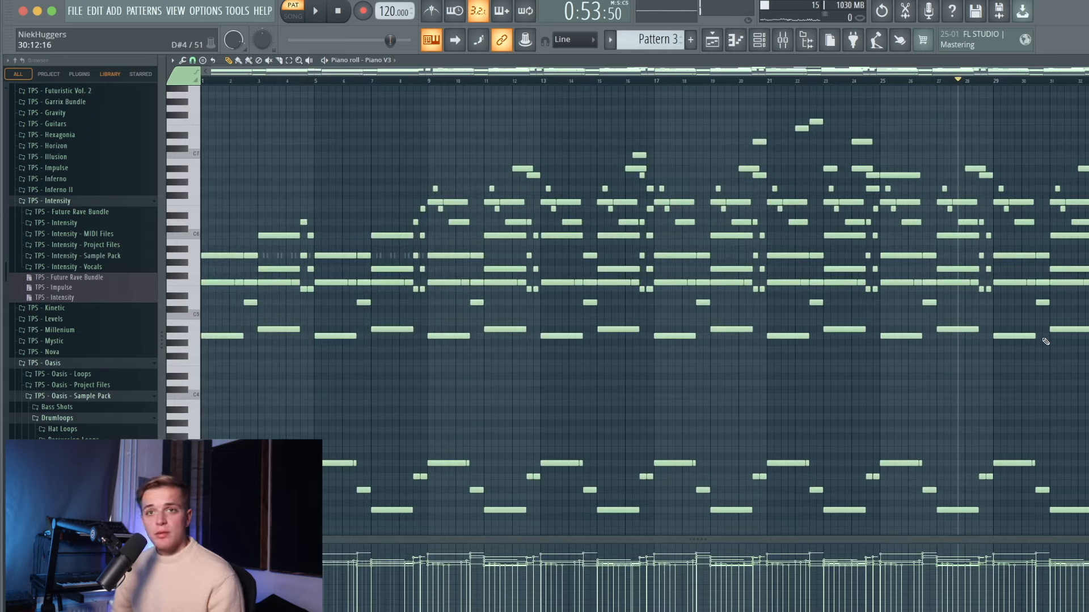
{"action": "scroll", "coordinate": [1073, 409], "scroll_direction": "up", "scroll_amount": 2}
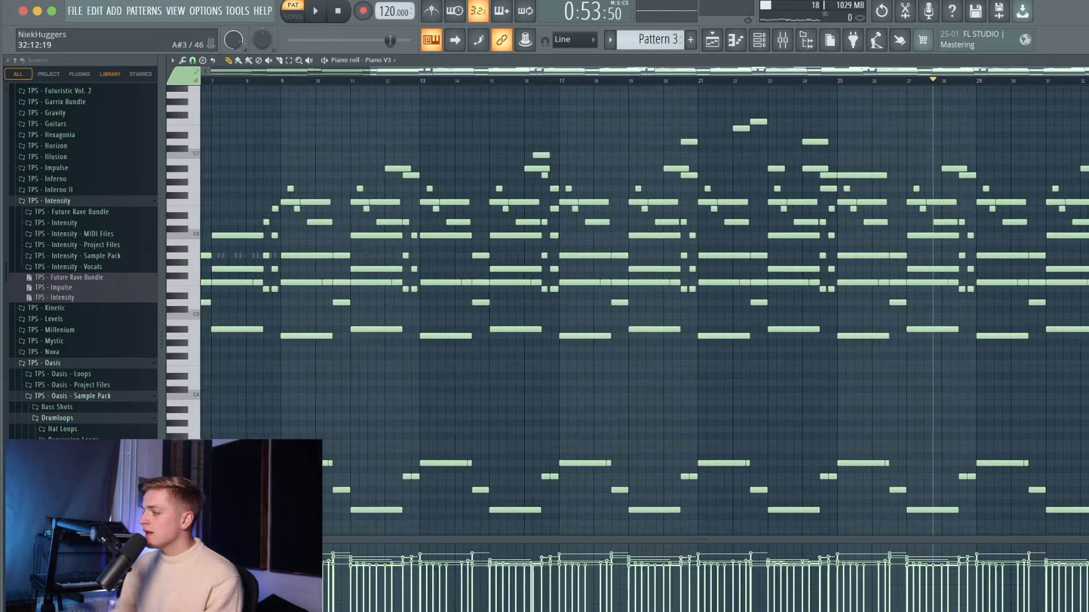
{"action": "scroll", "coordinate": [1080, 406], "scroll_direction": "down", "scroll_amount": 2}
{"action": "scroll", "coordinate": [1083, 402], "scroll_direction": "up", "scroll_amount": 3}
{"action": "scroll", "coordinate": [1071, 406], "scroll_direction": "up", "scroll_amount": 1}
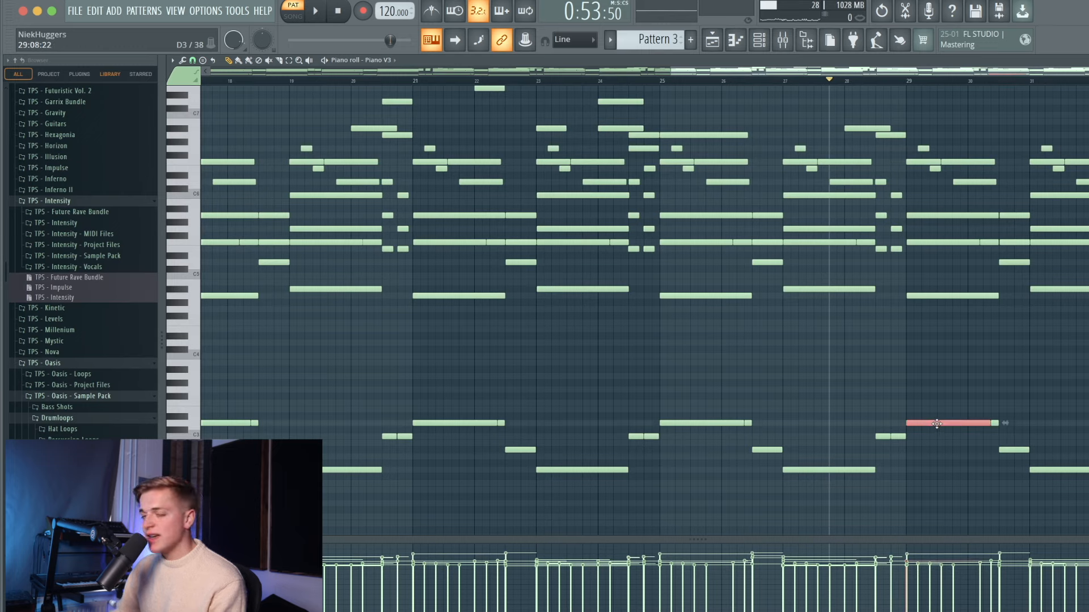
{"action": "left_click_drag", "start_coordinate": [937, 452], "coordinate": [937, 453]}
{"action": "key", "text": "space"}
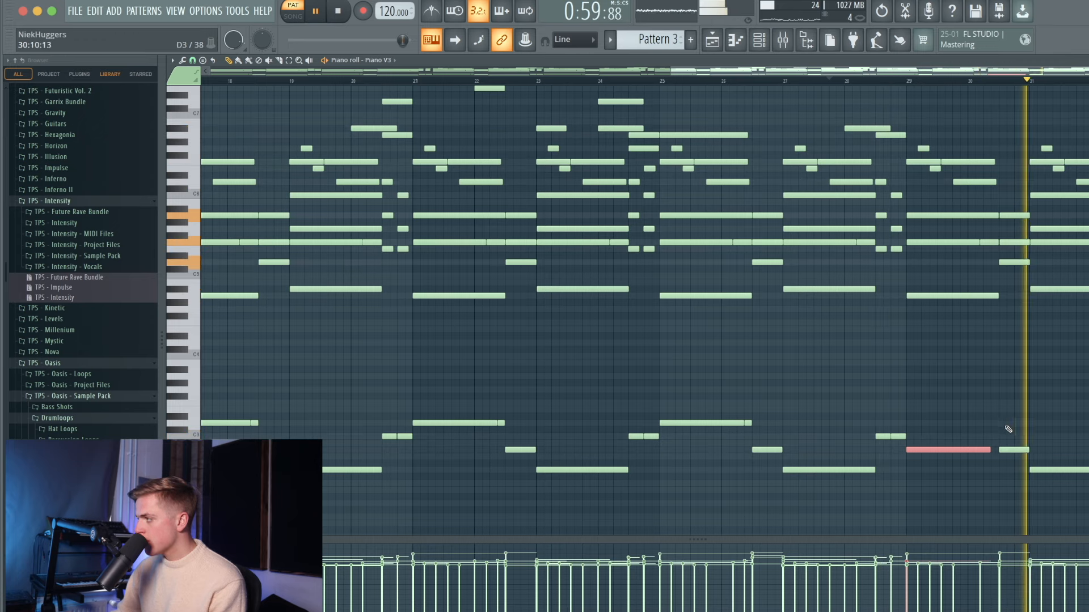
{"action": "key", "text": "space"}
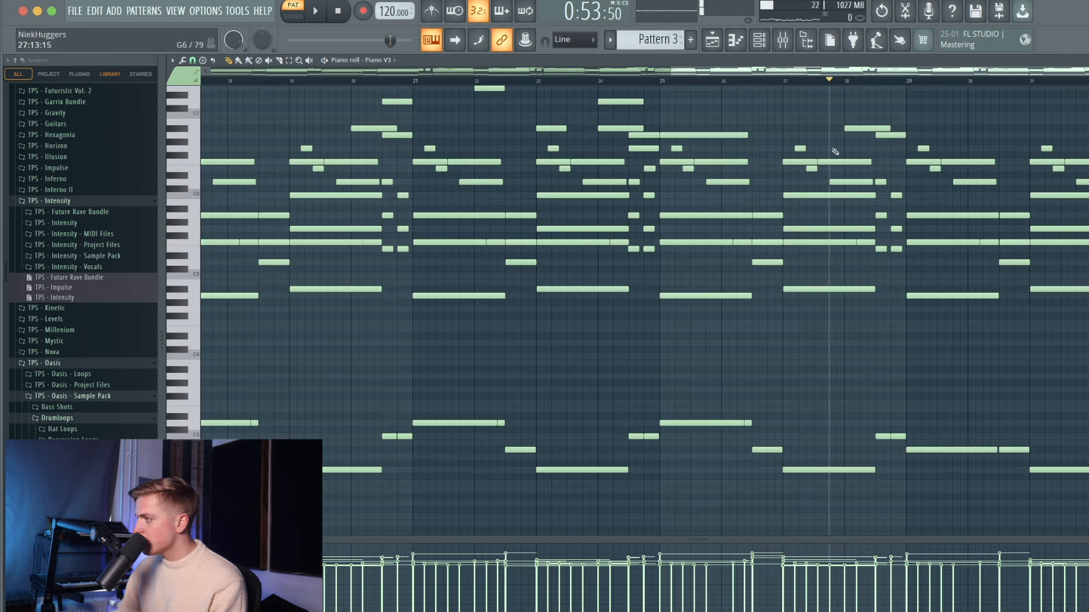
{"action": "key", "text": "space"}
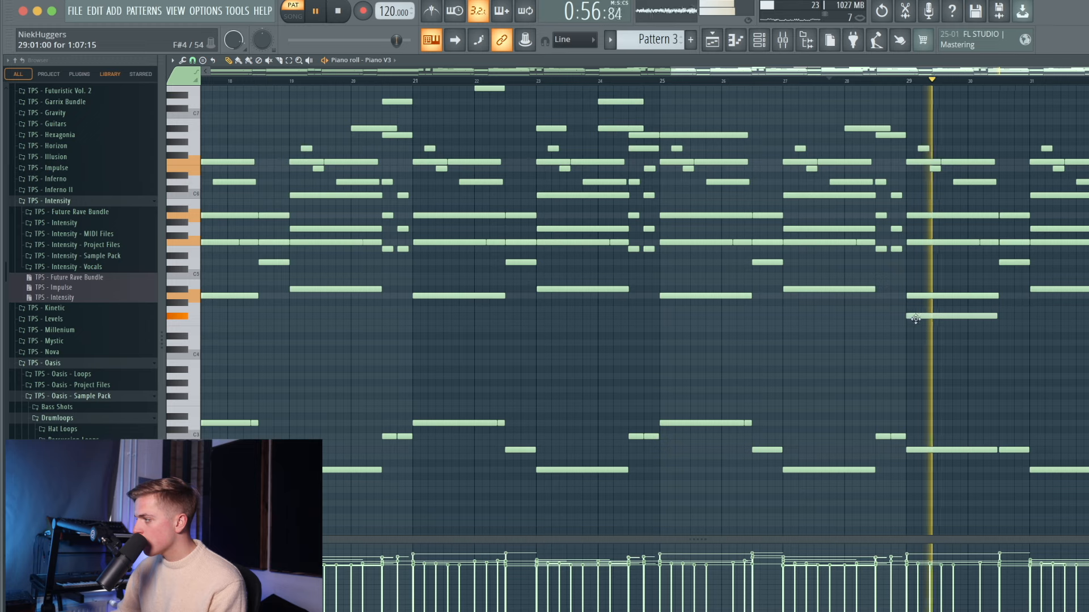
{"action": "key", "text": "space"}
- Add a lengthened note at bar 29 and a bar-31 note two semitones lower
{"action": "left_click", "coordinate": [913, 322]}
{"action": "key", "text": "space"}
{"action": "left_click_drag", "start_coordinate": [997, 323], "coordinate": [1031, 327]}
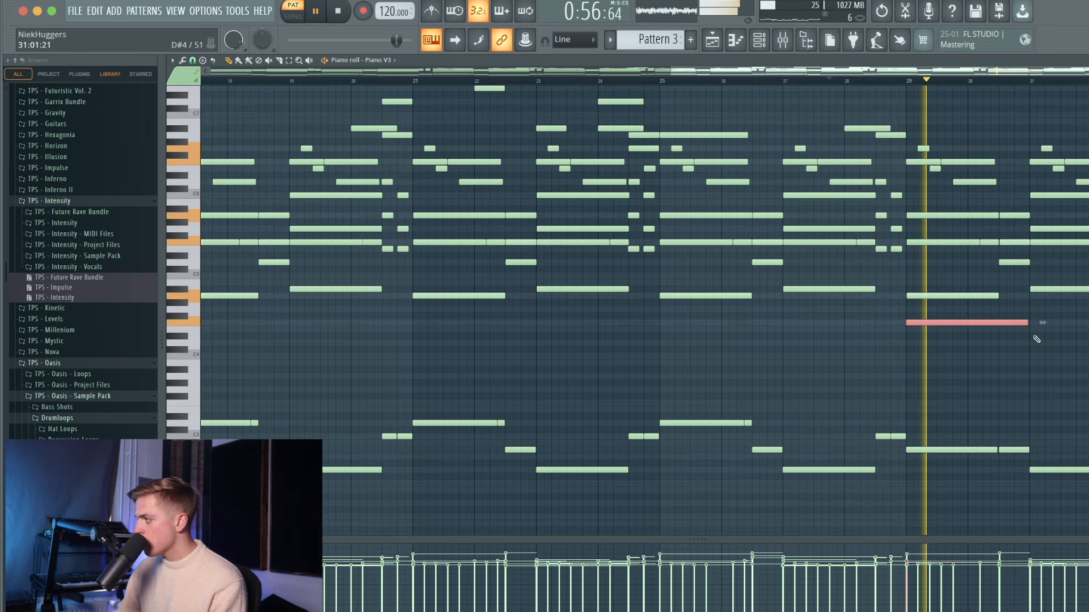
{"action": "left_click", "coordinate": [1035, 330]}
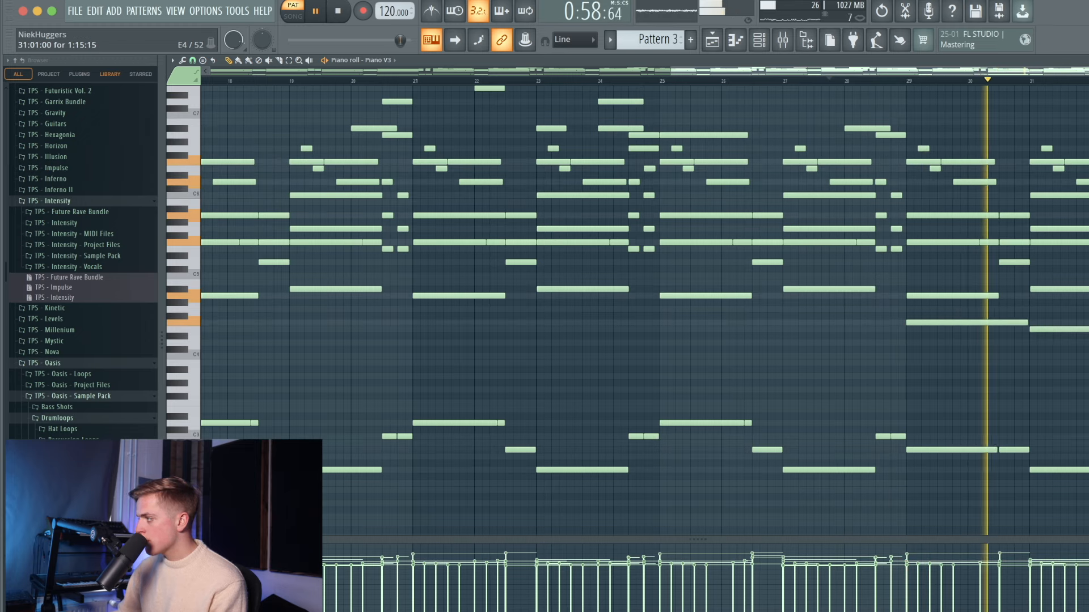
{"action": "left_click_drag", "start_coordinate": [1035, 330], "coordinate": [1035, 342]}
{"action": "key", "text": "space"}
{"action": "key", "text": "space"}
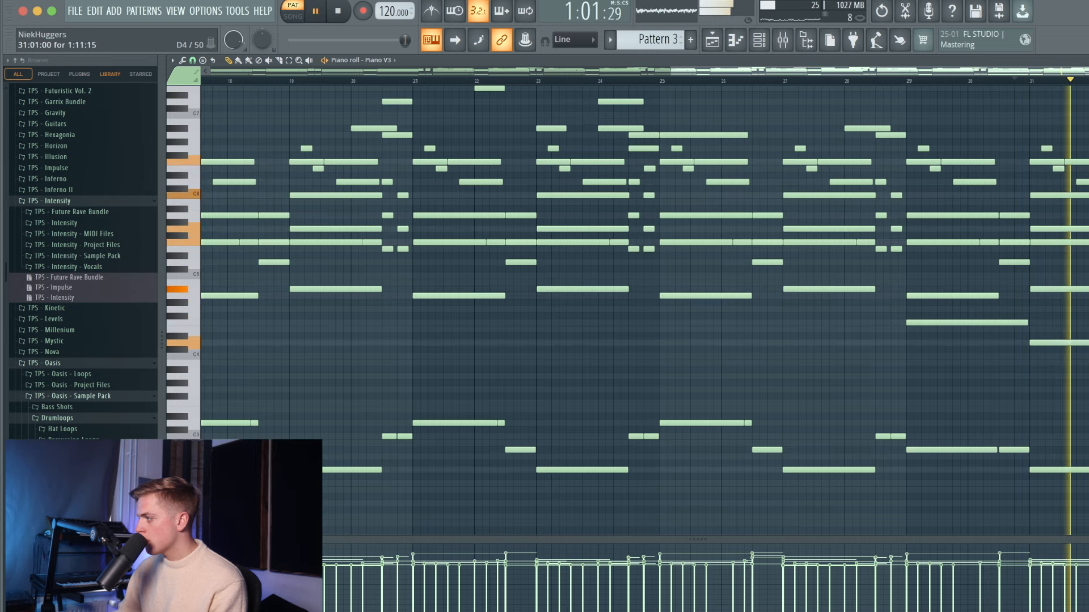
{"action": "scroll", "coordinate": [1078, 340], "scroll_direction": "down", "scroll_amount": 5}
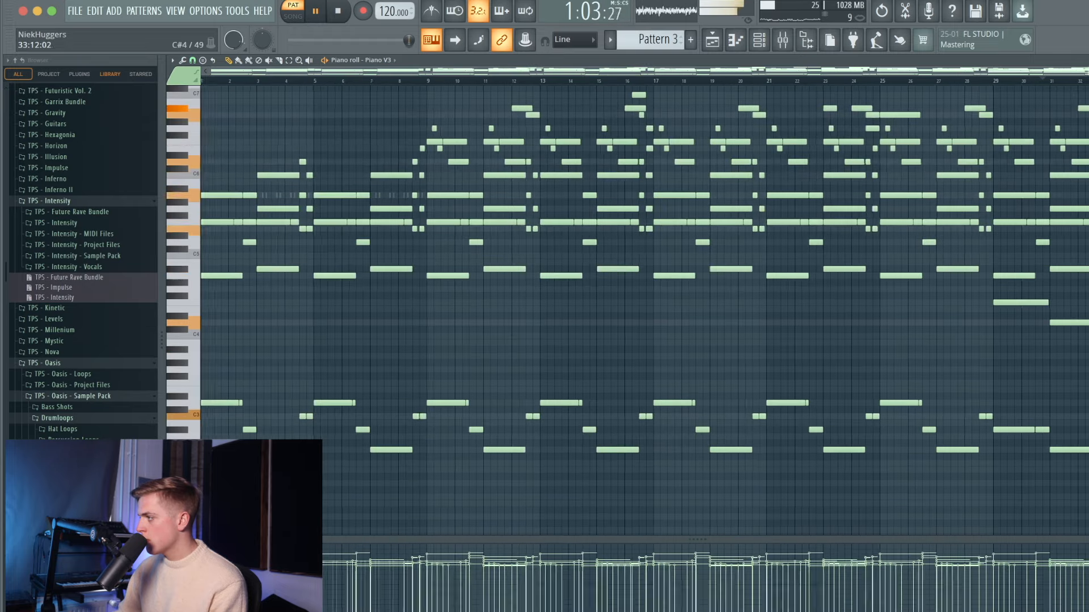
- Select all Serum channel notes and duplicate the part with Ctrl+B to fill the bars
{"action": "key", "text": "space"}
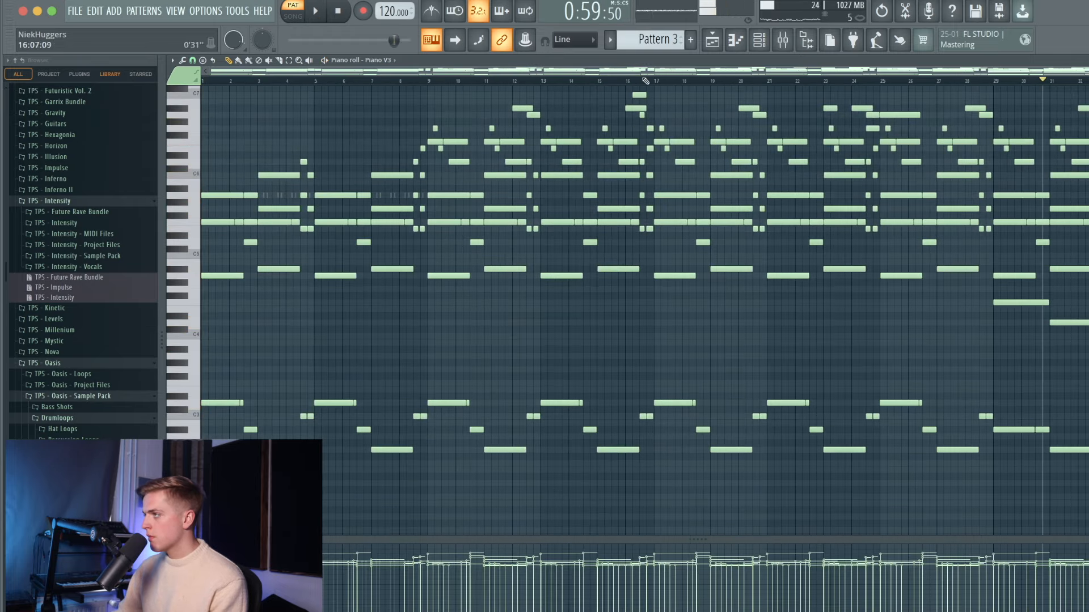
{"action": "left_click", "coordinate": [760, 45]}
{"action": "left_click", "coordinate": [398, 379]}
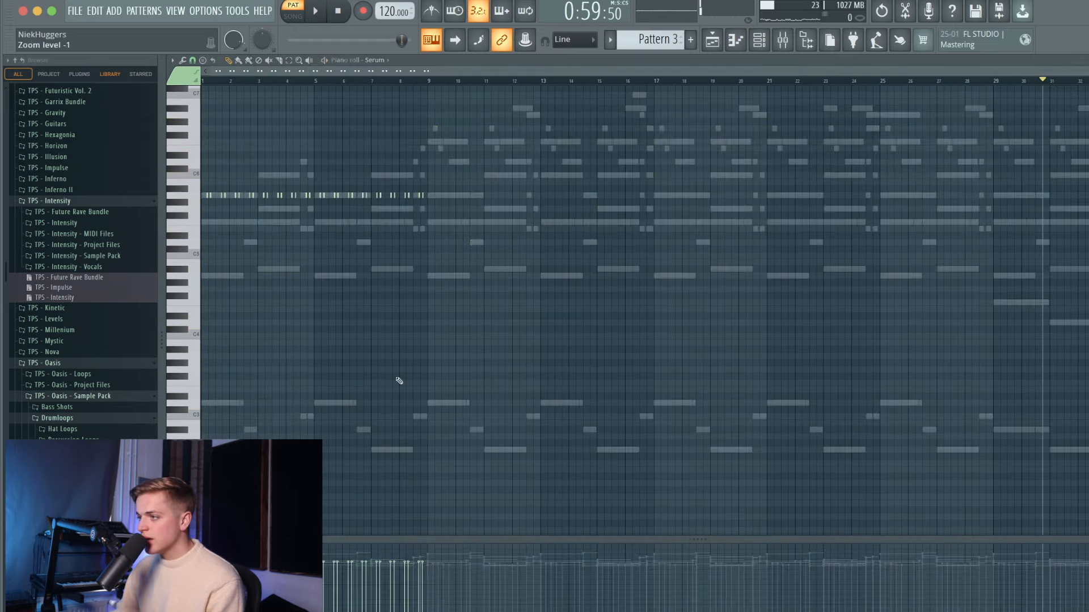
{"action": "key", "text": "ctrl+a"}
{"action": "key", "text": "ctrl+b"}
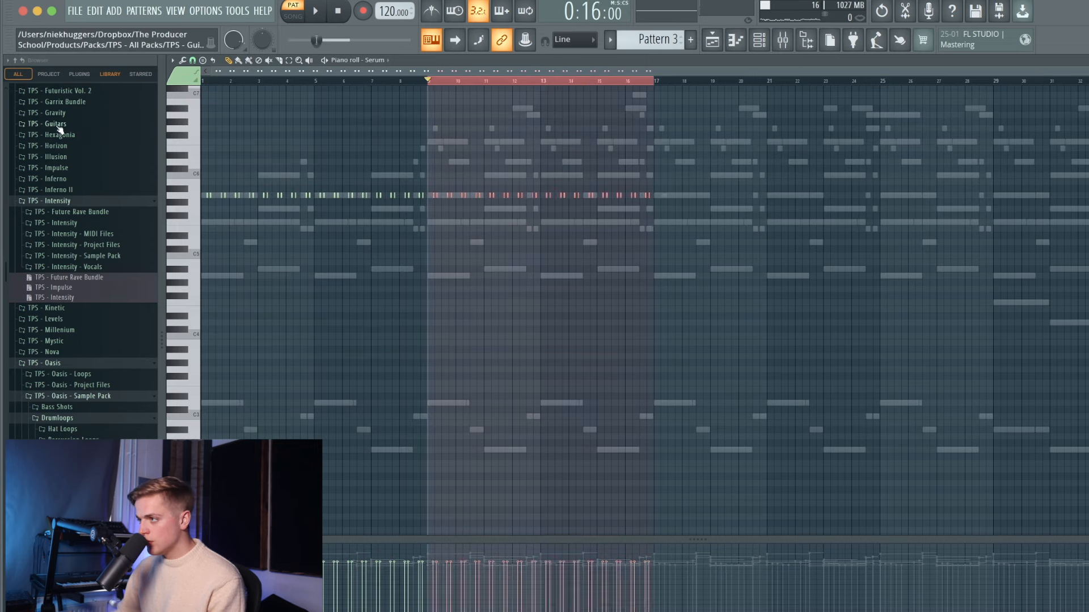
{"action": "key", "text": "ctrl+b"}
{"action": "key", "text": "ctrl+b"}
- Switch the piano roll back to the Piano V3 notes
{"action": "left_click_drag", "start_coordinate": [275, 84], "coordinate": [202, 83]}
{"action": "scroll", "coordinate": [467, 212], "scroll_direction": "up", "scroll_amount": 1}
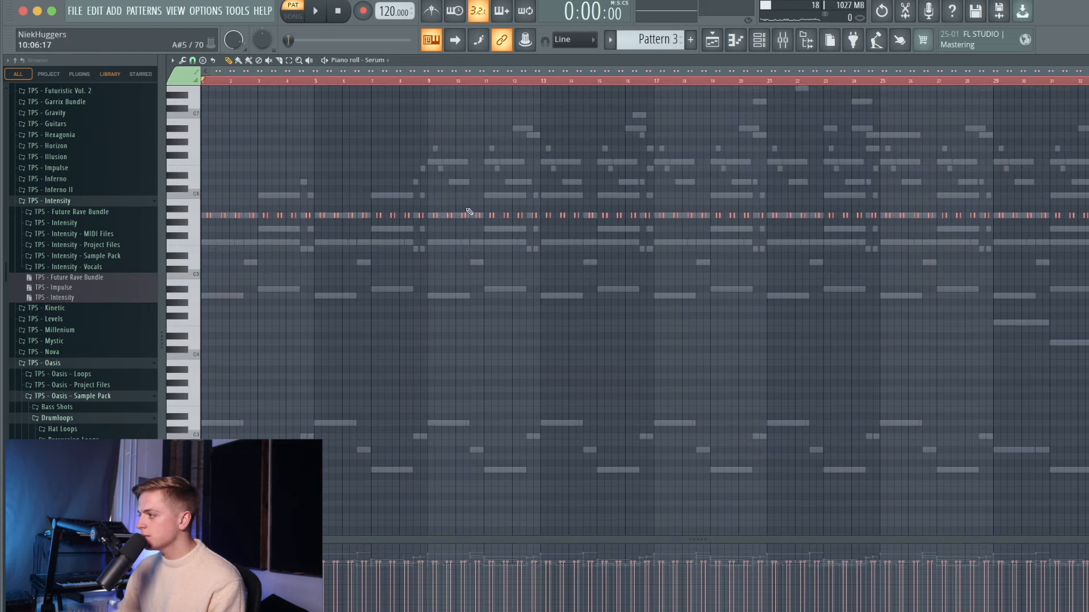
{"action": "right_click", "coordinate": [466, 213]}
{"action": "scroll", "coordinate": [644, 266], "scroll_direction": "down", "scroll_amount": 1}
{"action": "scroll", "coordinate": [645, 267], "scroll_direction": "down", "scroll_amount": 1}
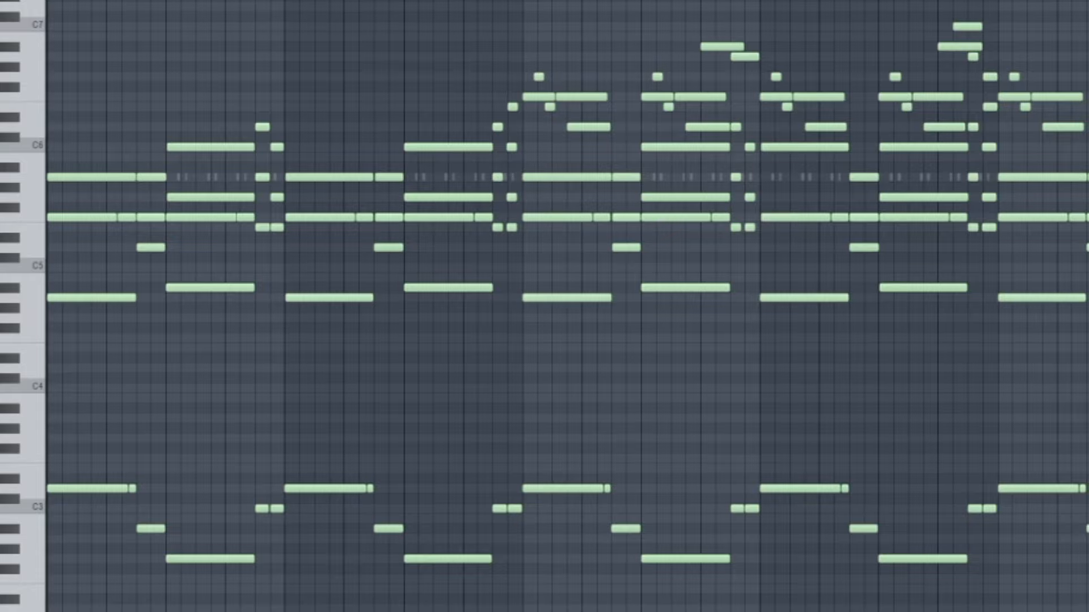
{"action": "key", "text": "space"}
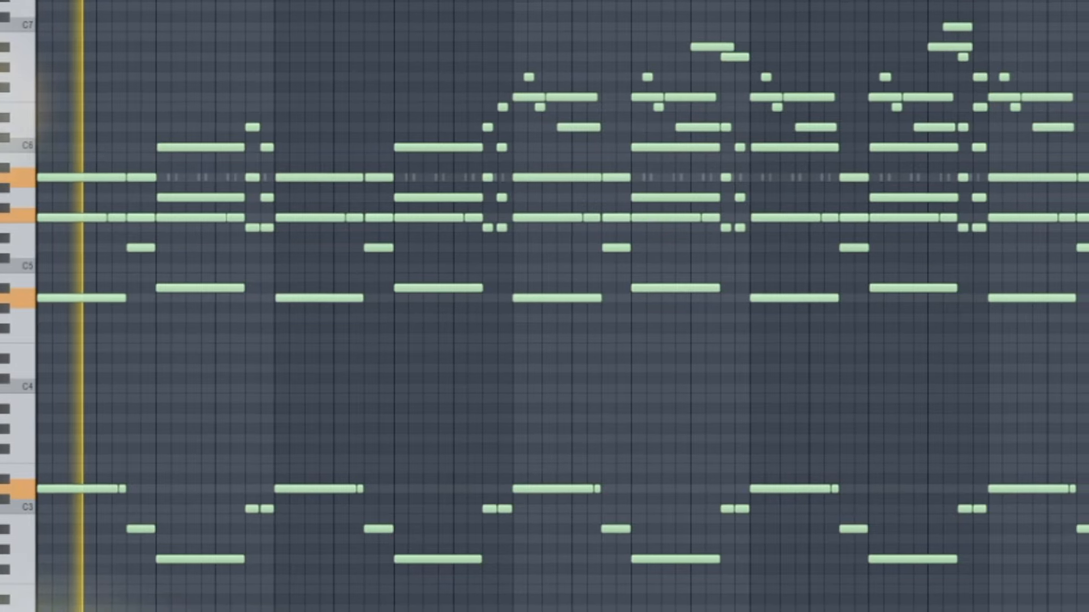